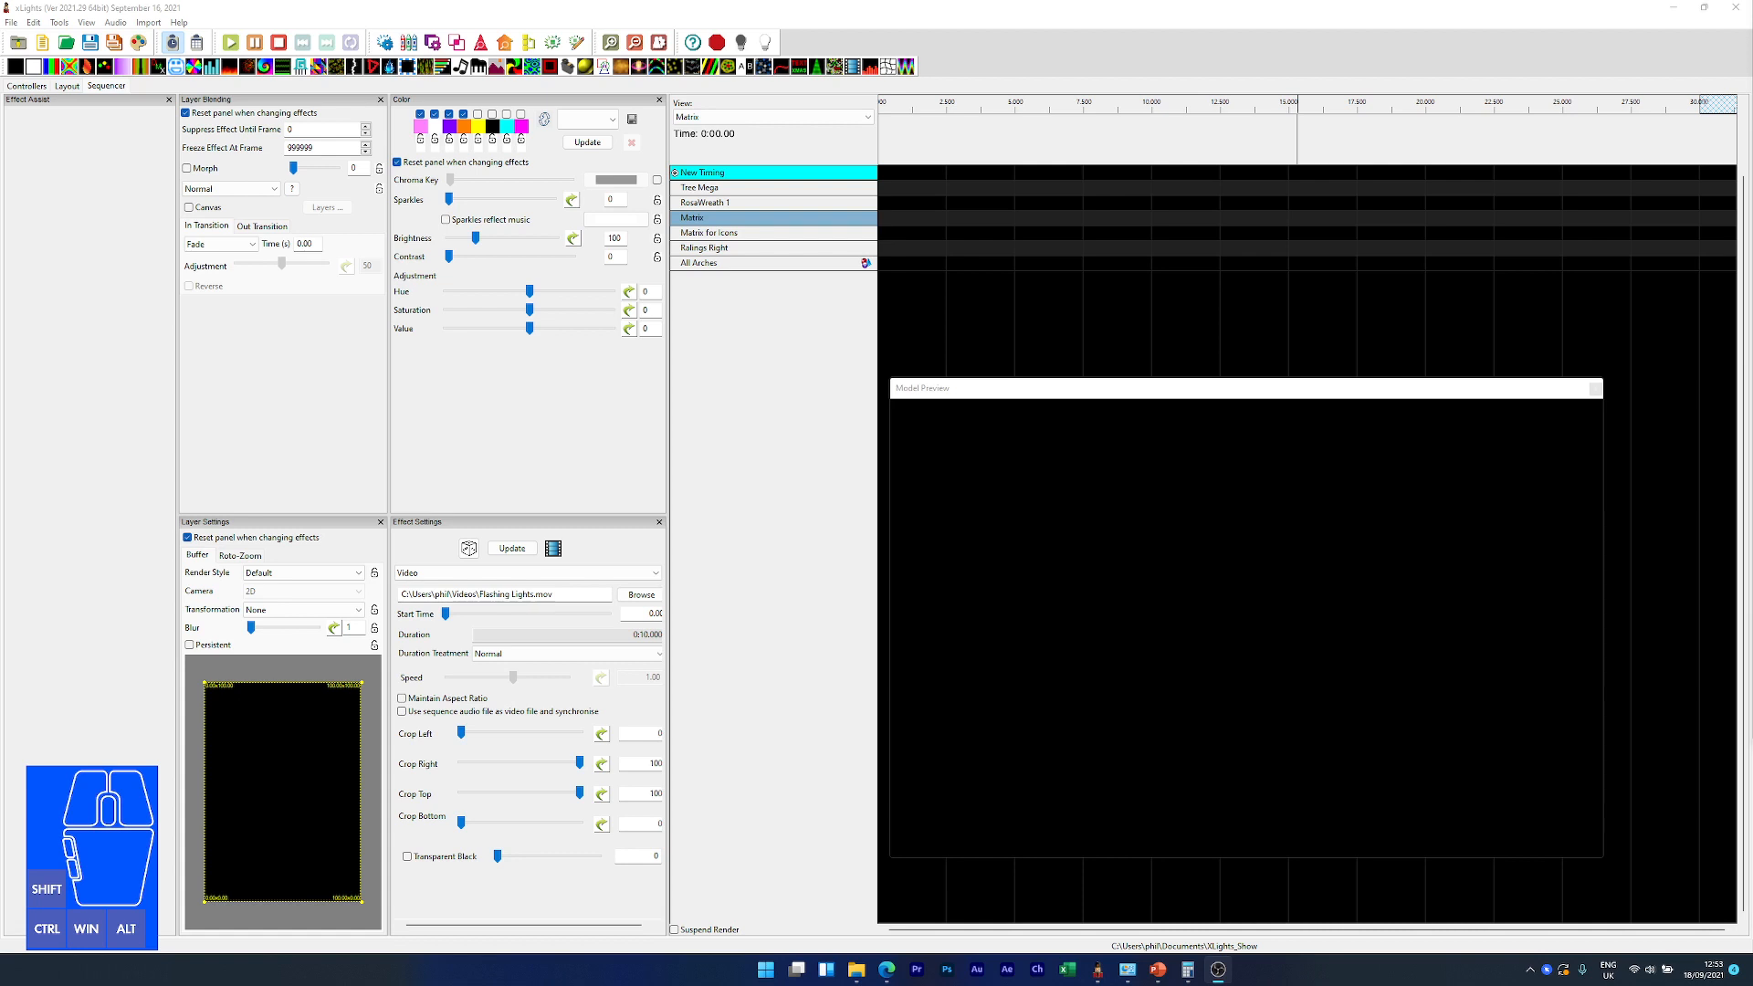
Step: Switch to the web browser, search Google for HANDBRAKE and open the official HandBrake website
click(886, 970)
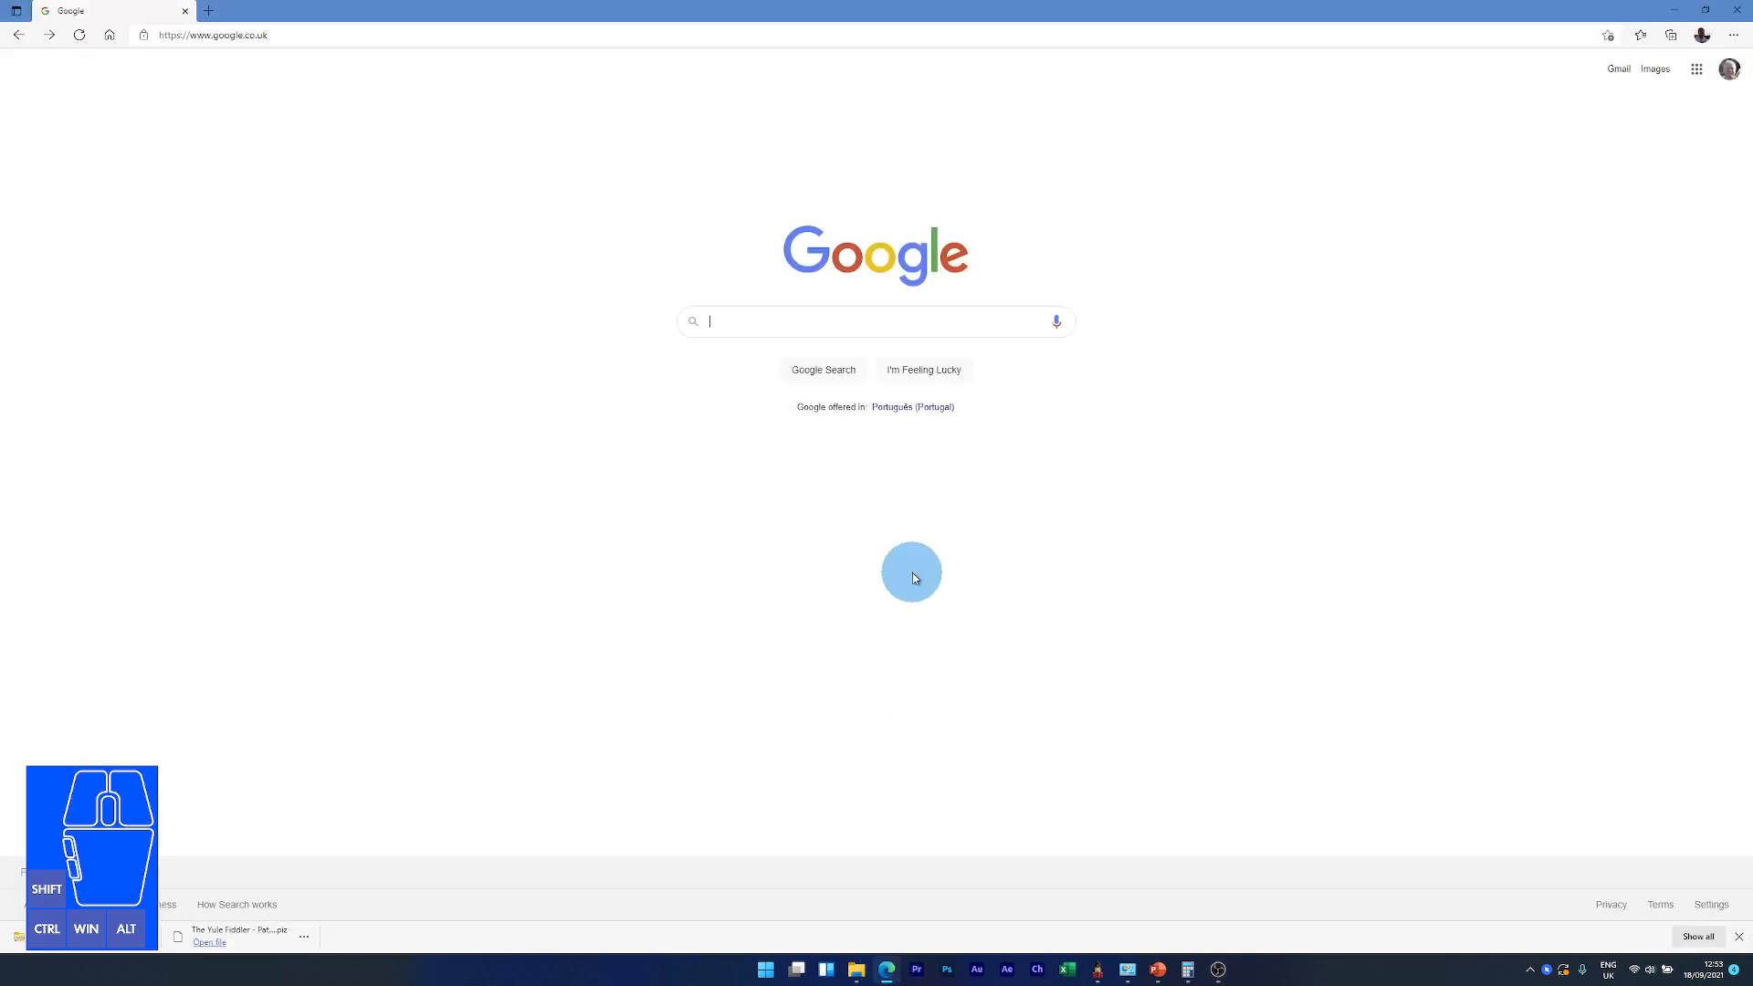
text(HA)
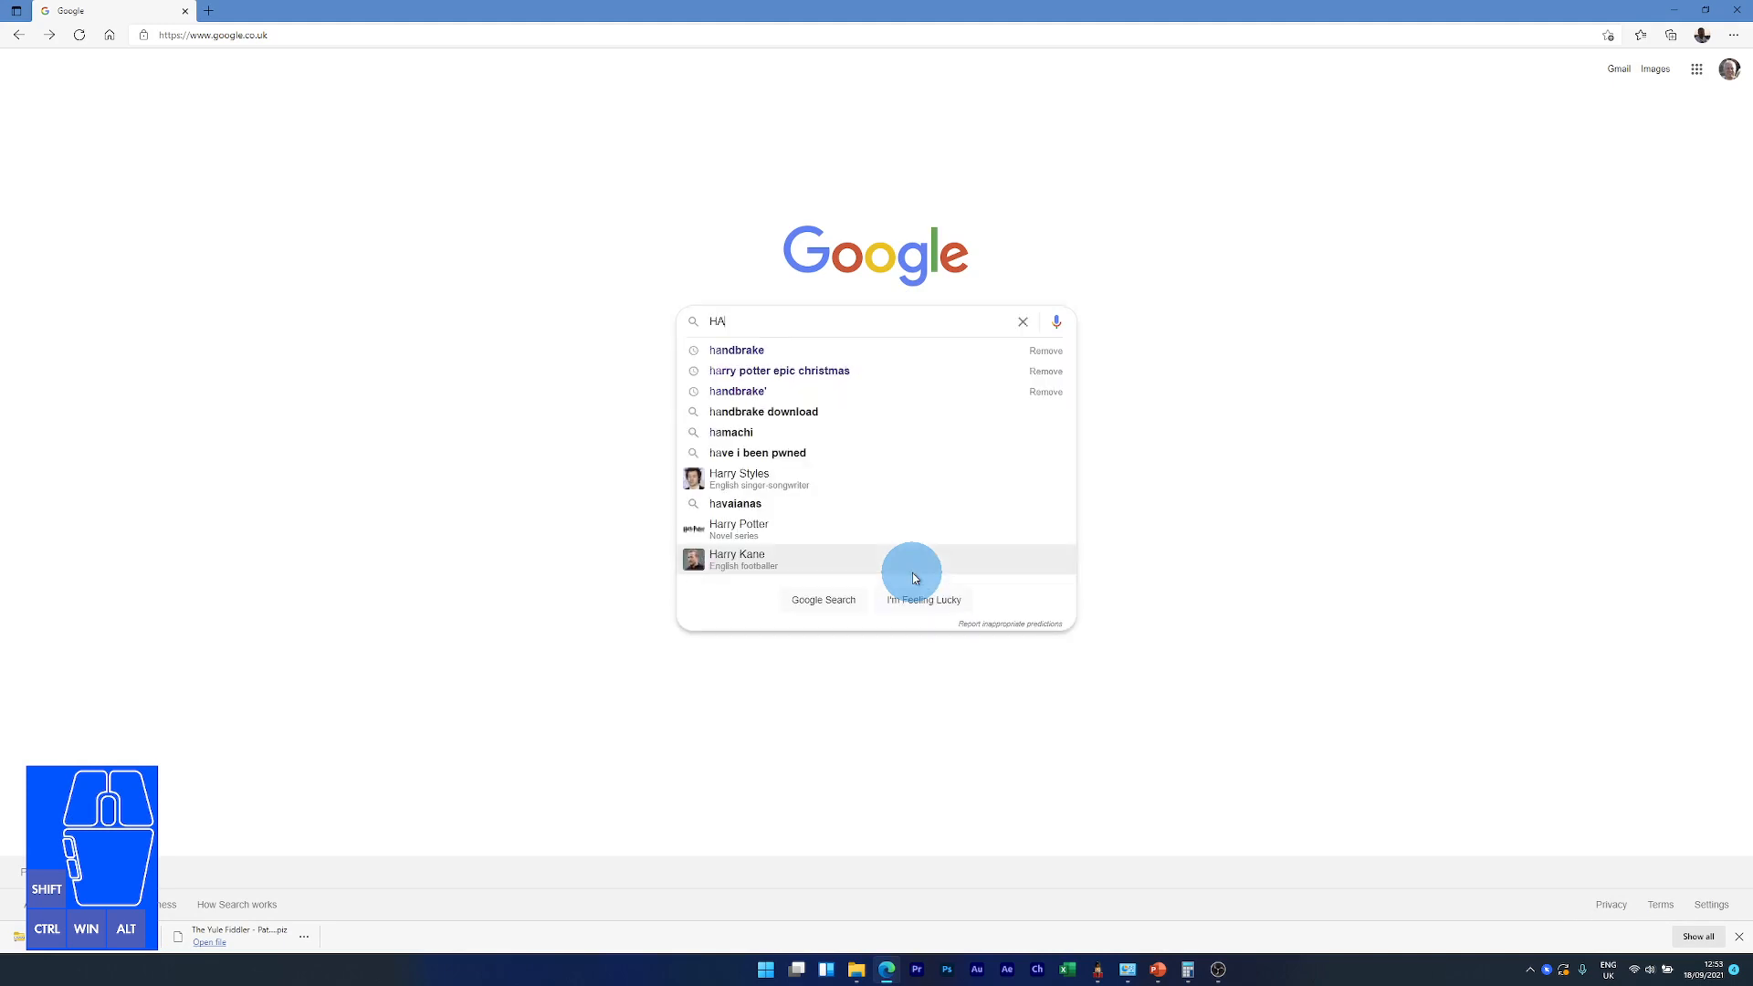
text(NDBRAKE)
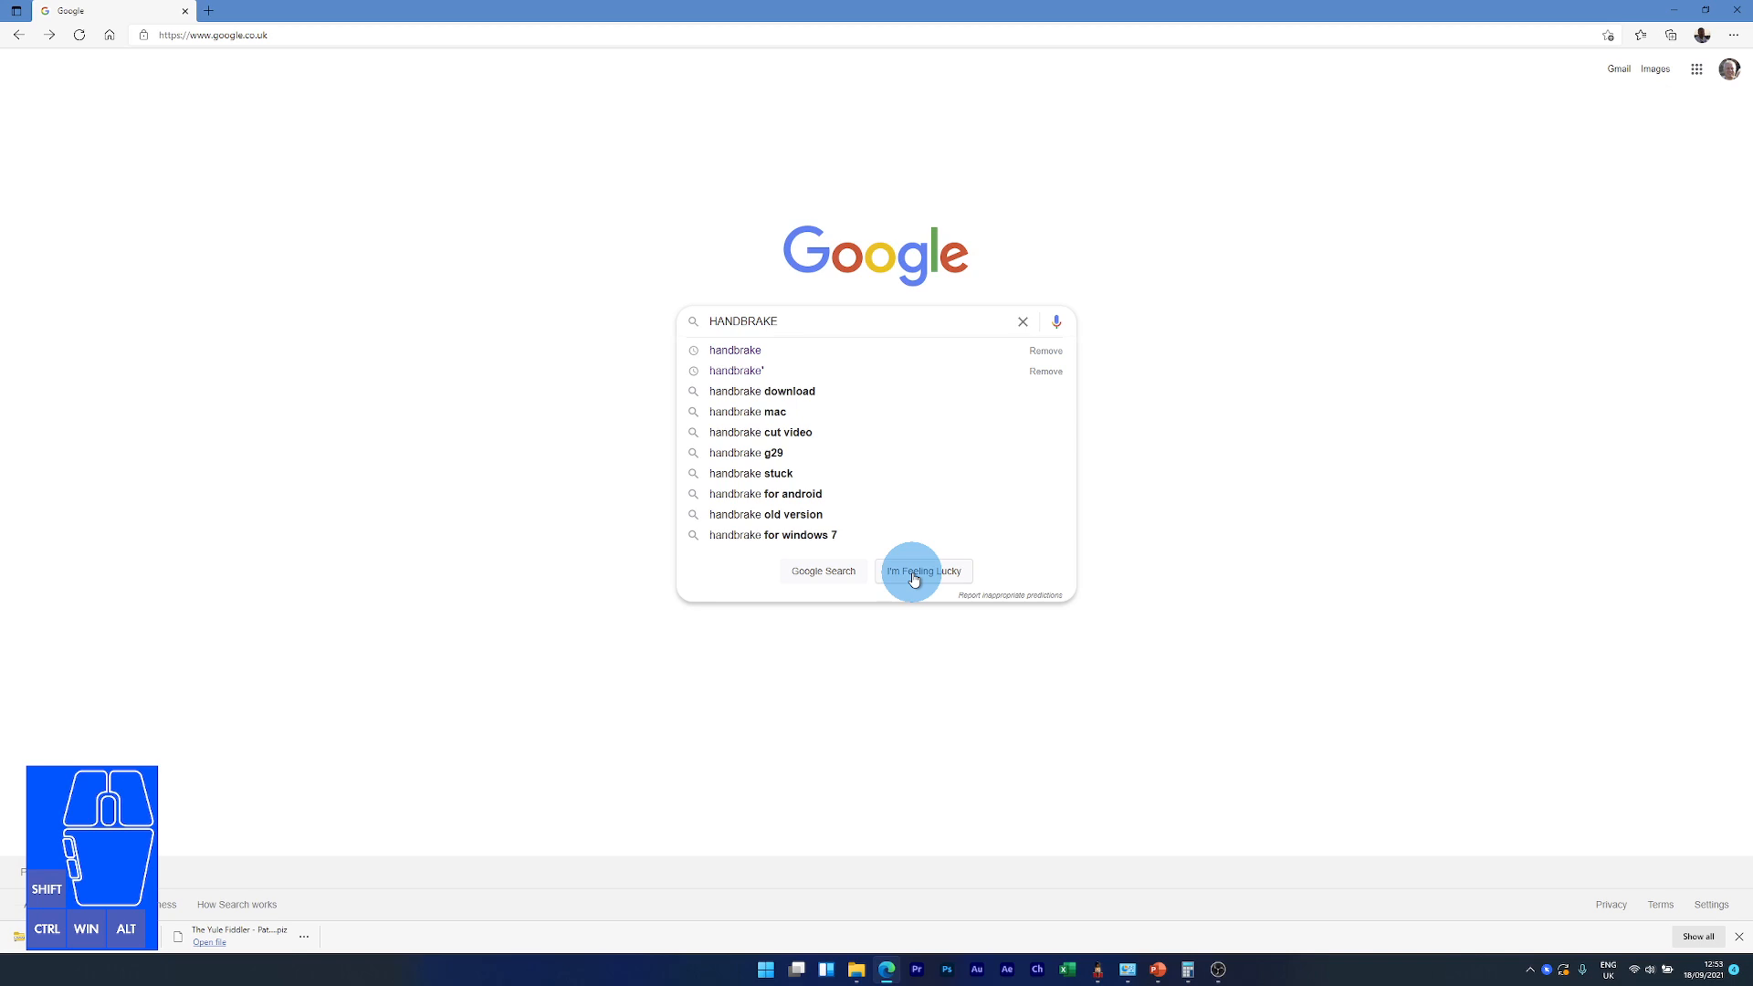
key(Return)
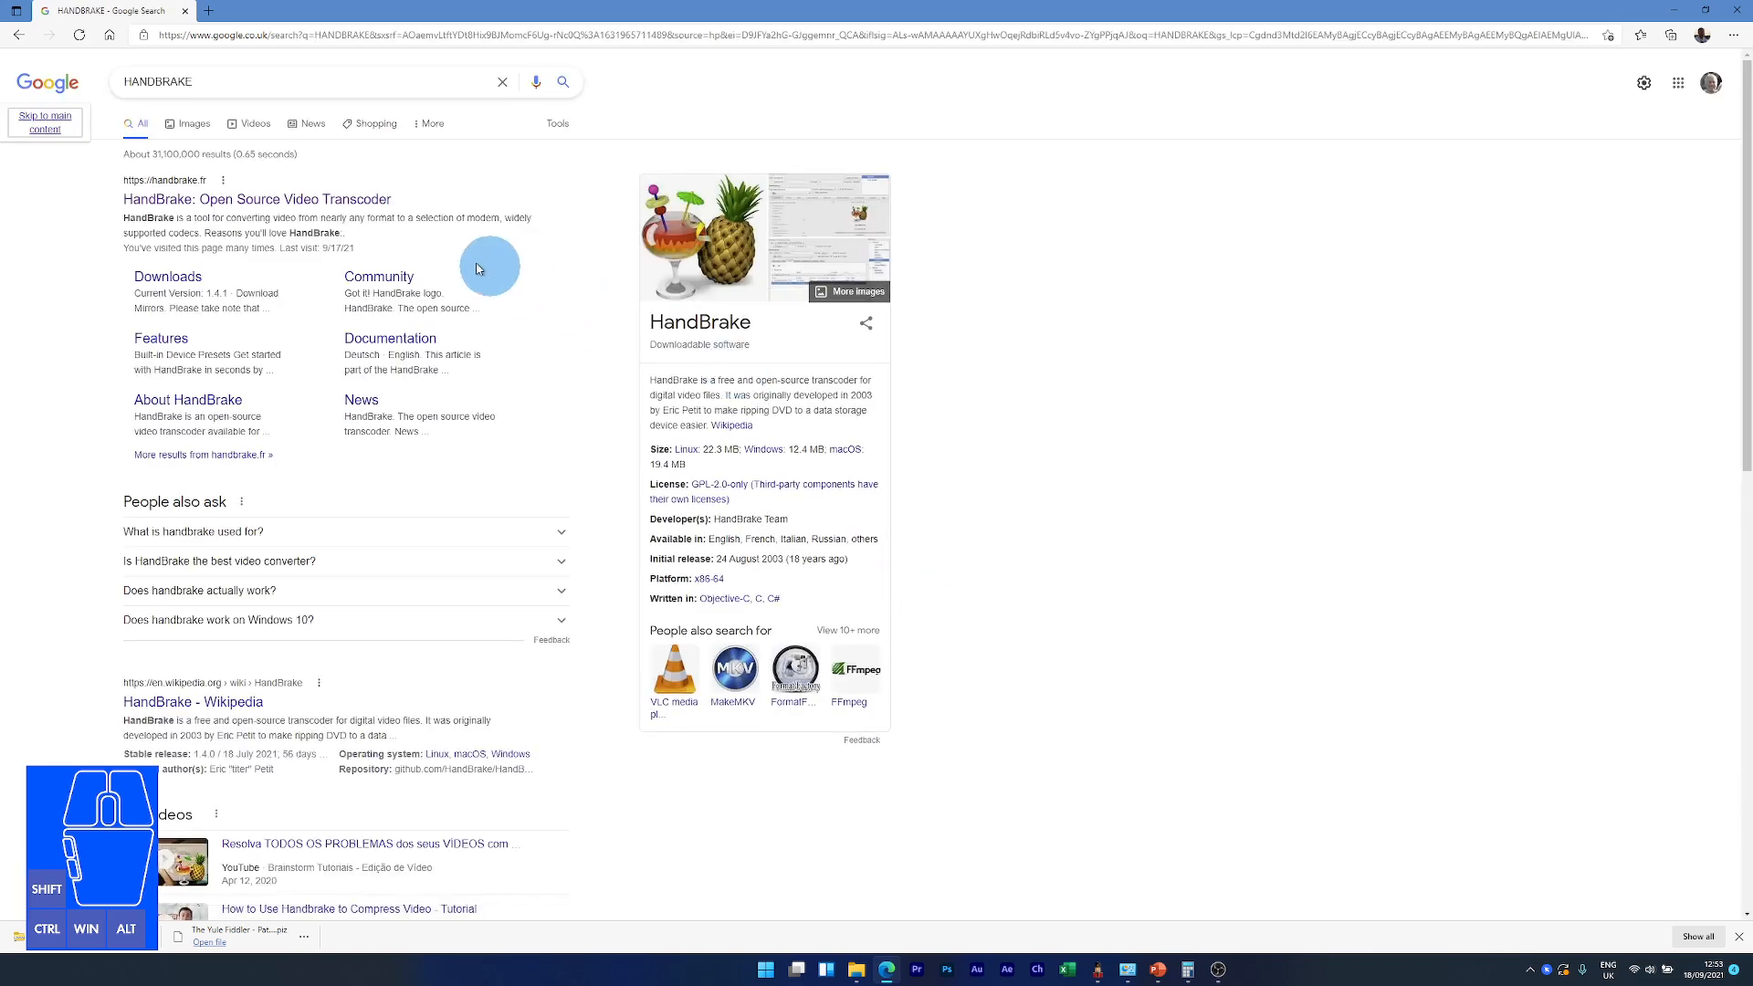
click(205, 200)
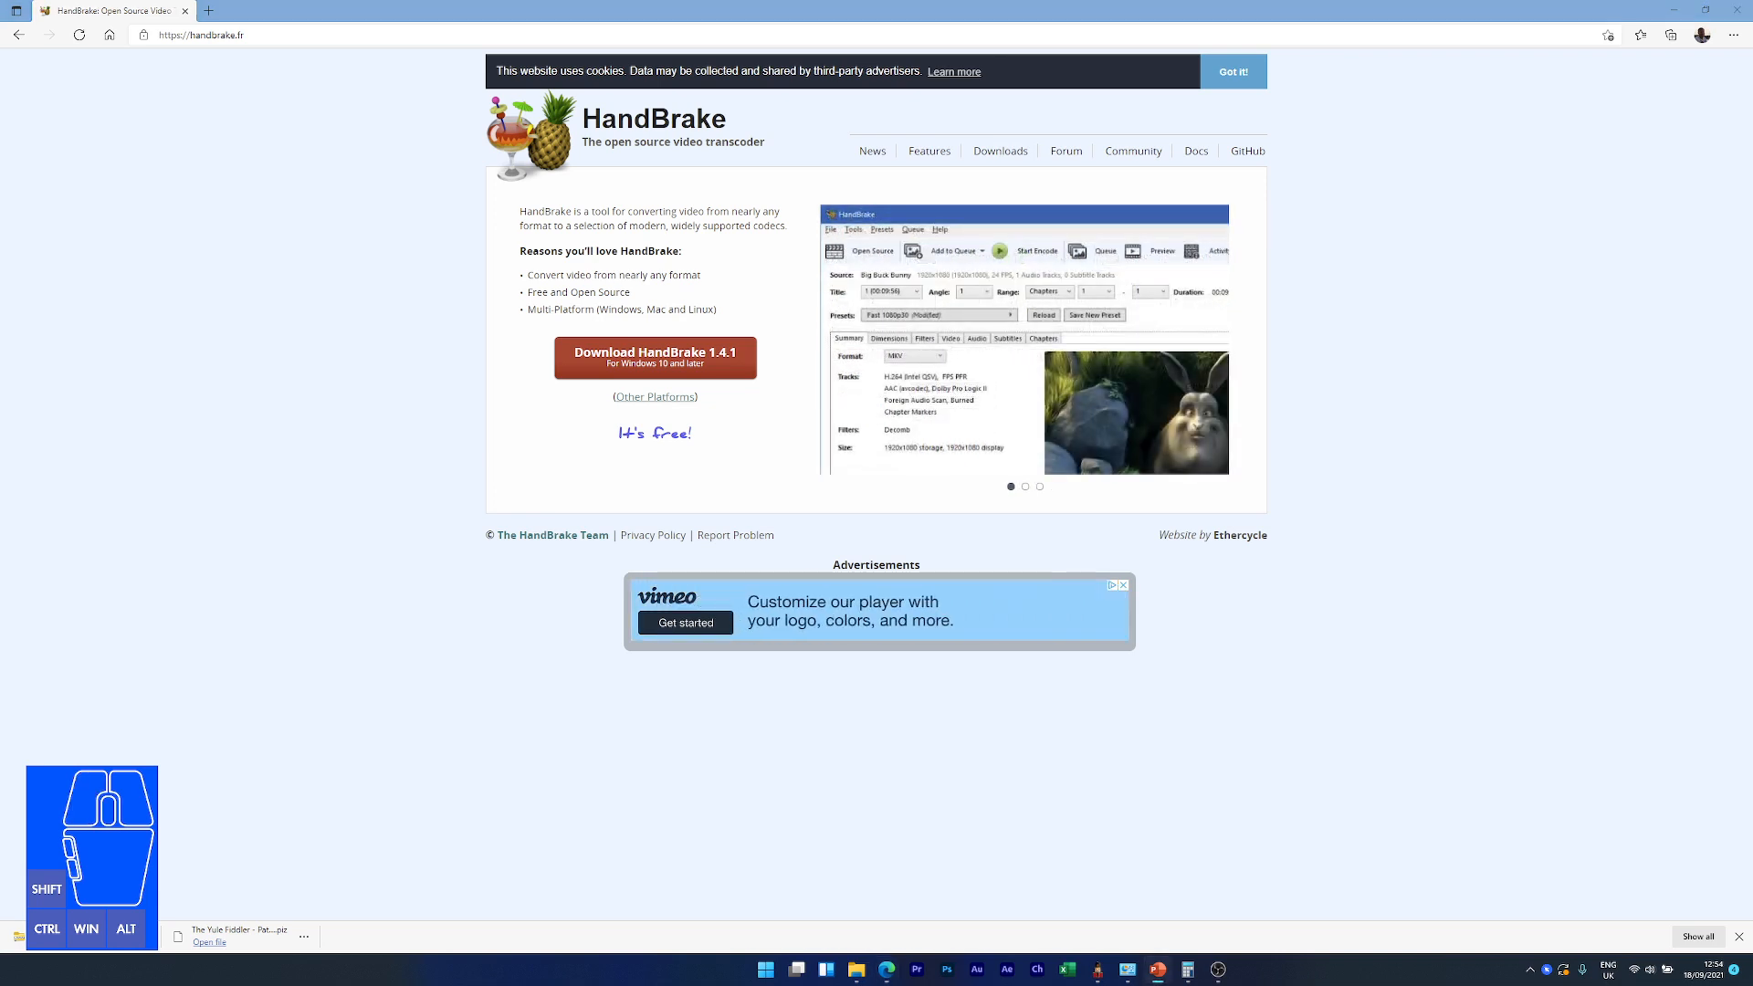
Step: Show the slide listing file format, resolution, compression quality and duration, then minimize the browser to return to xLights
key(F5)
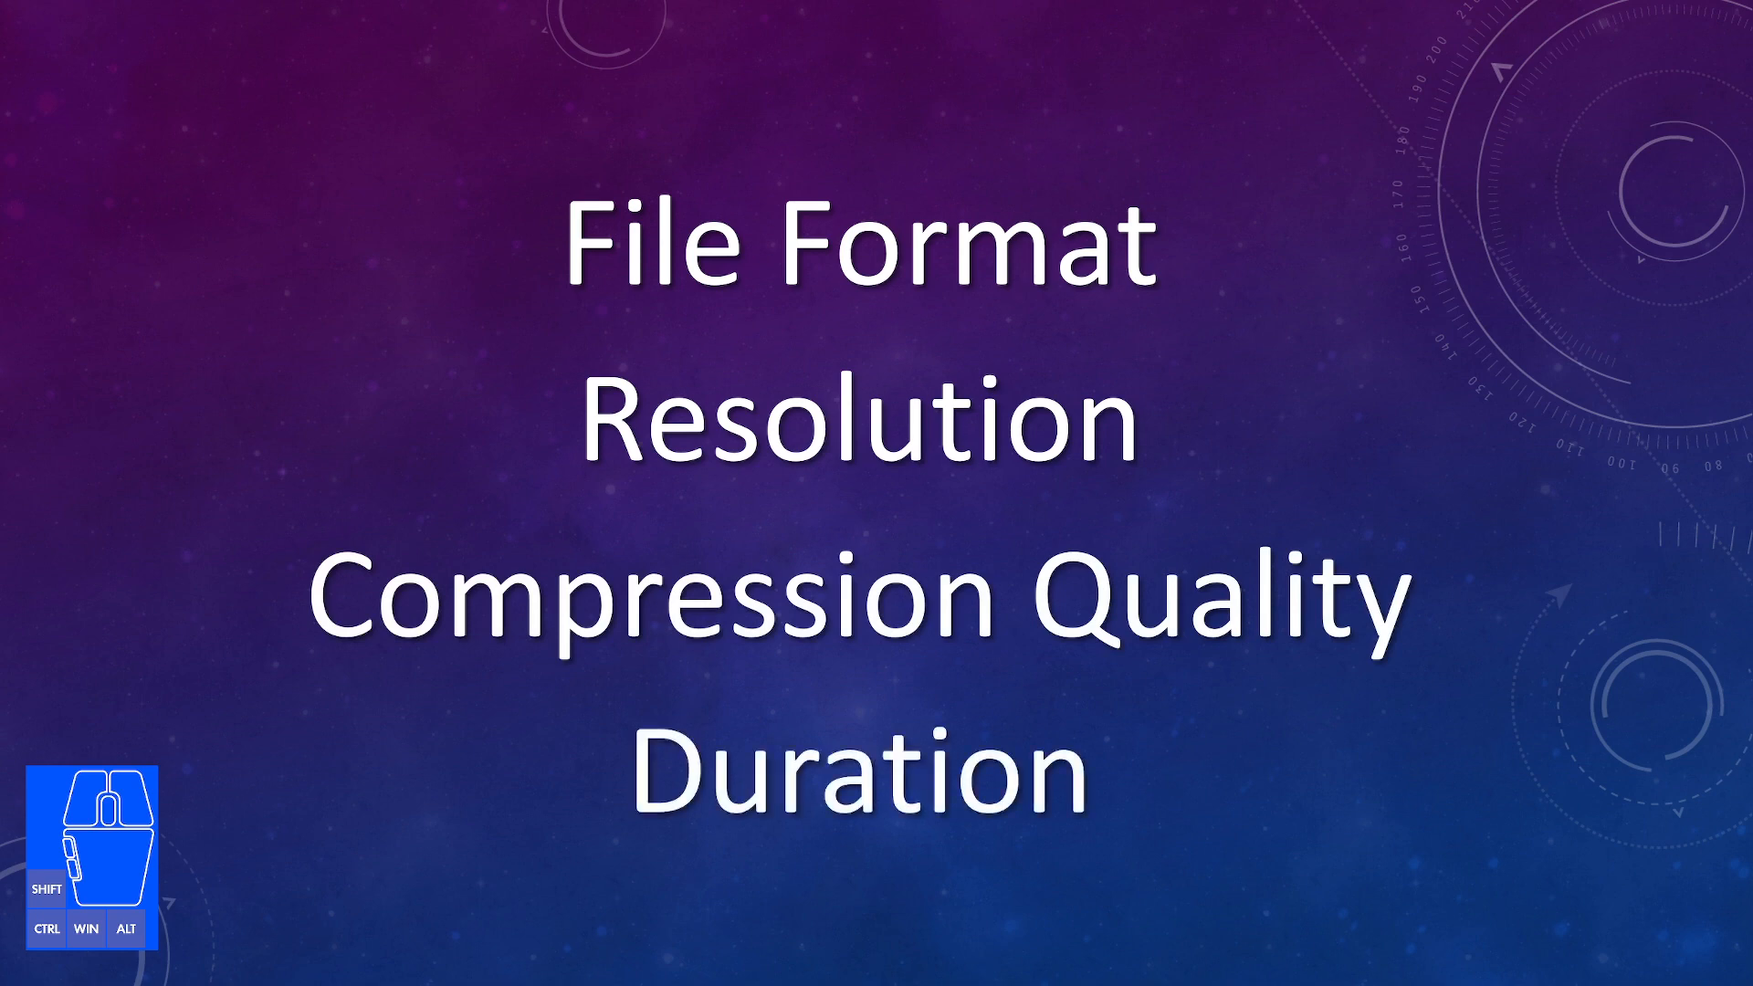
key(Right)
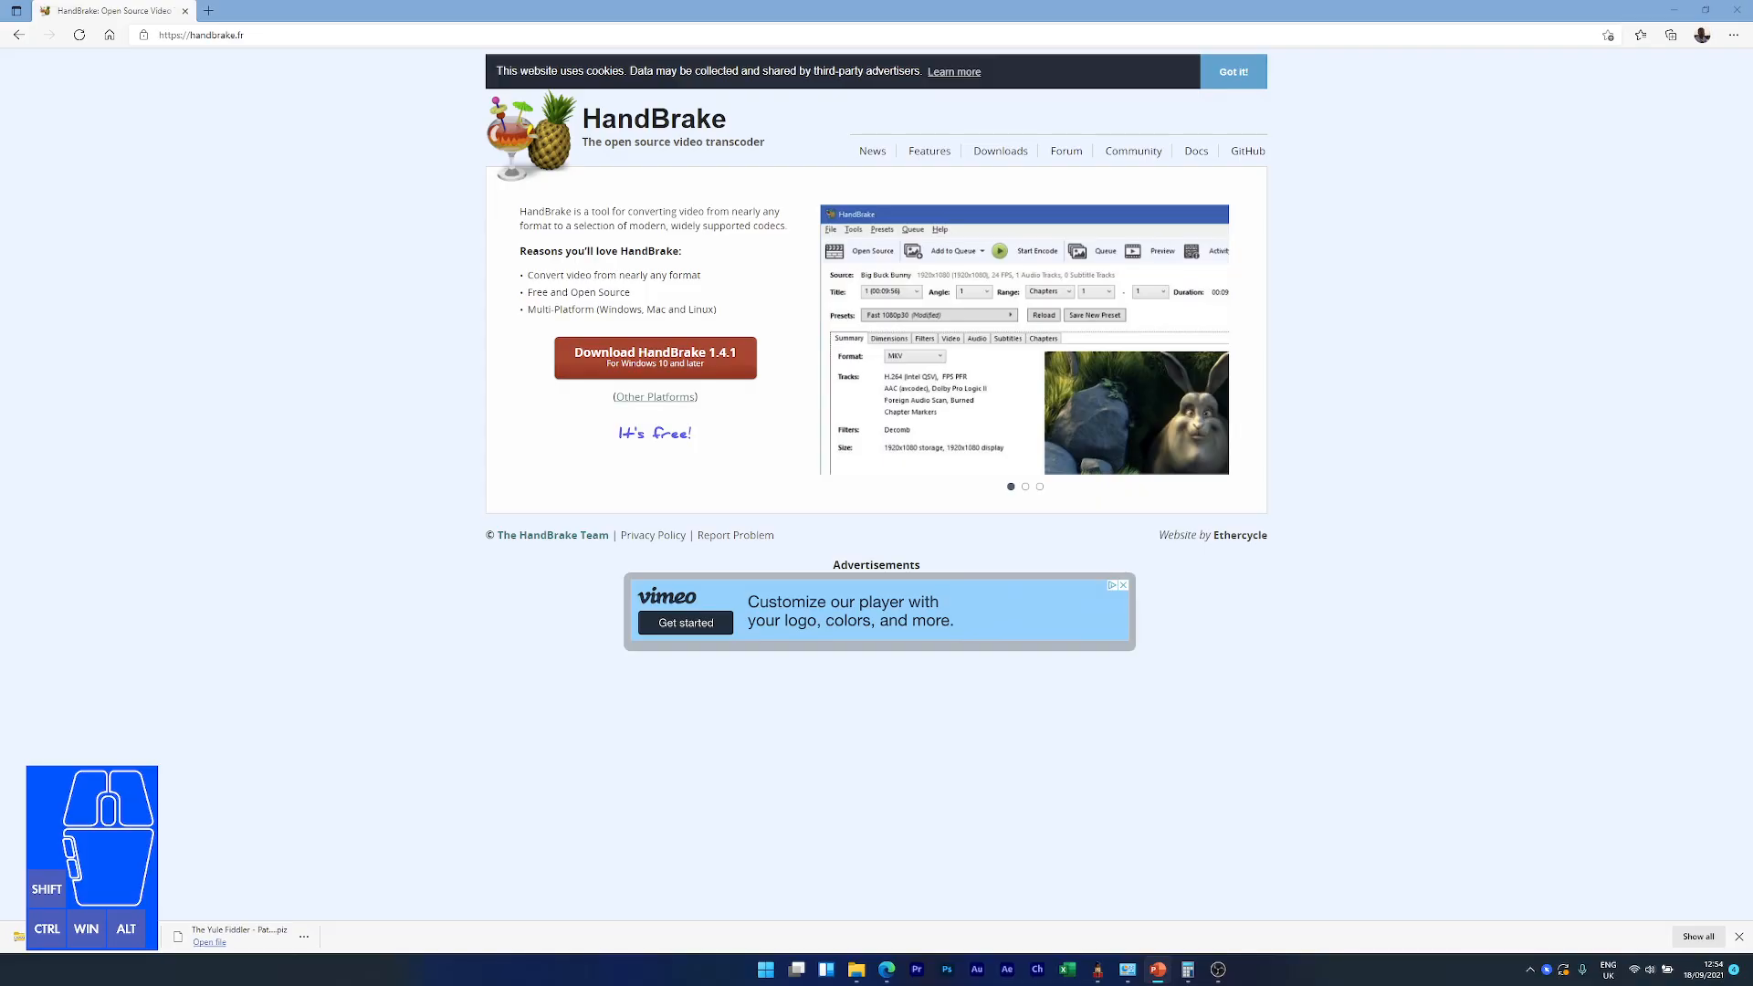
click(1678, 9)
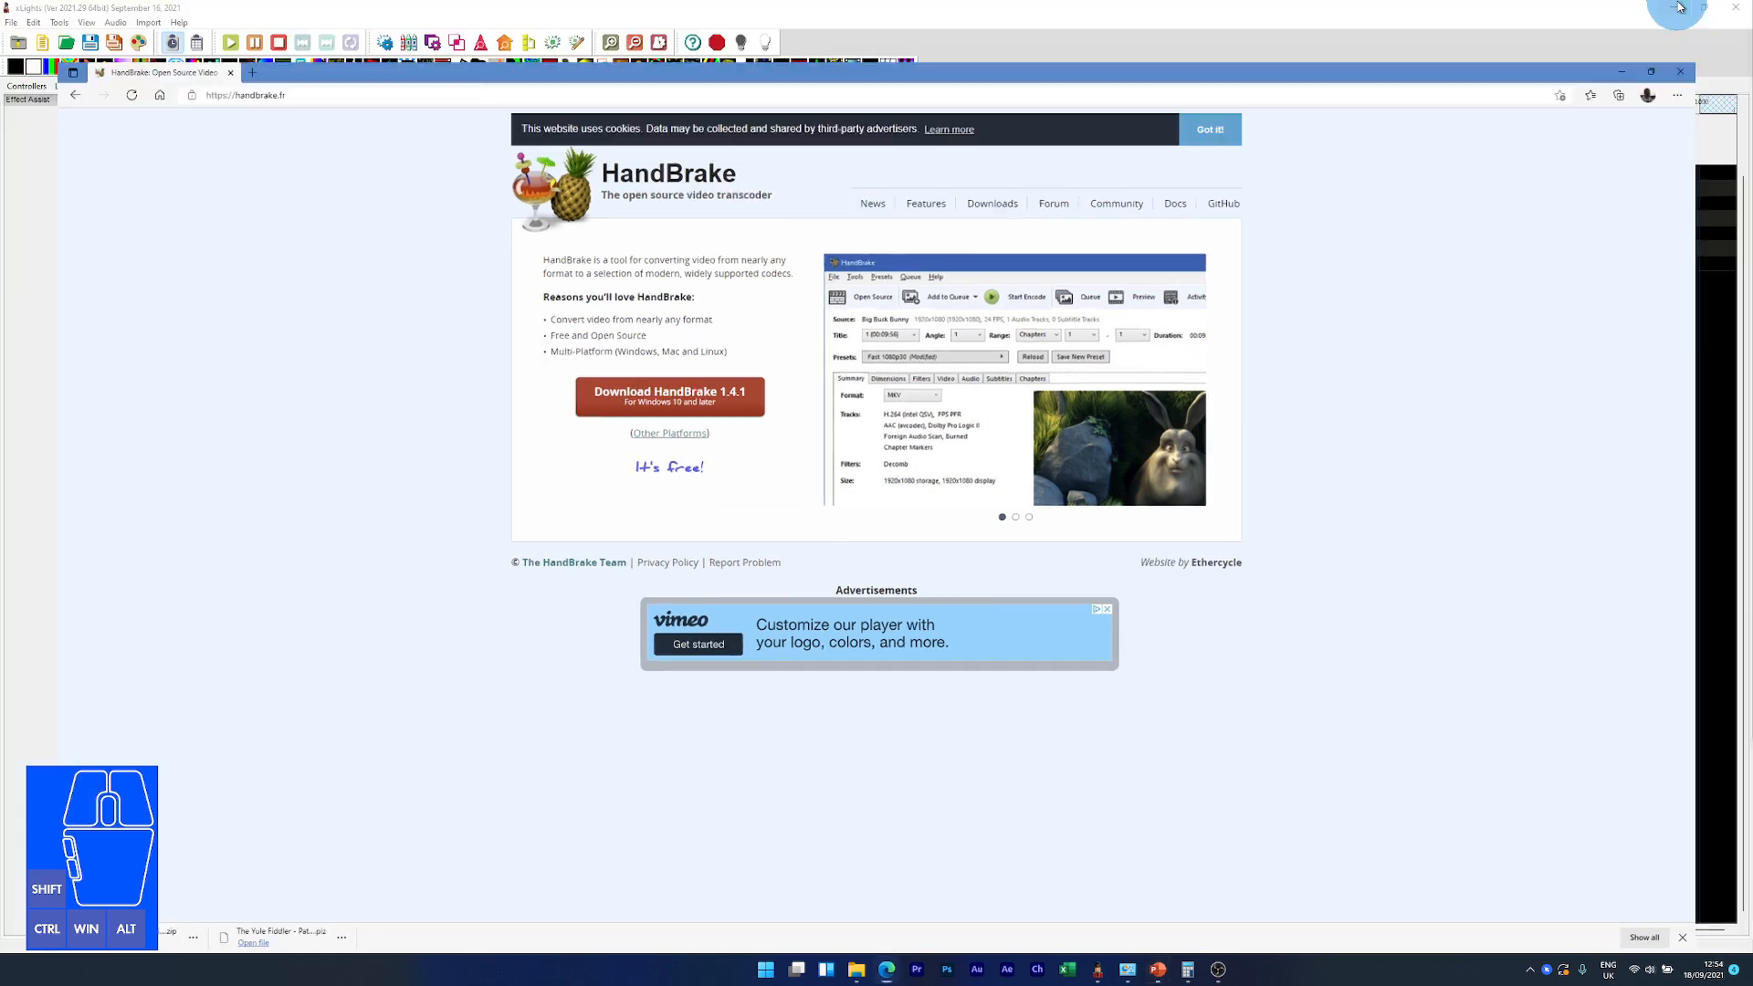
click(1678, 9)
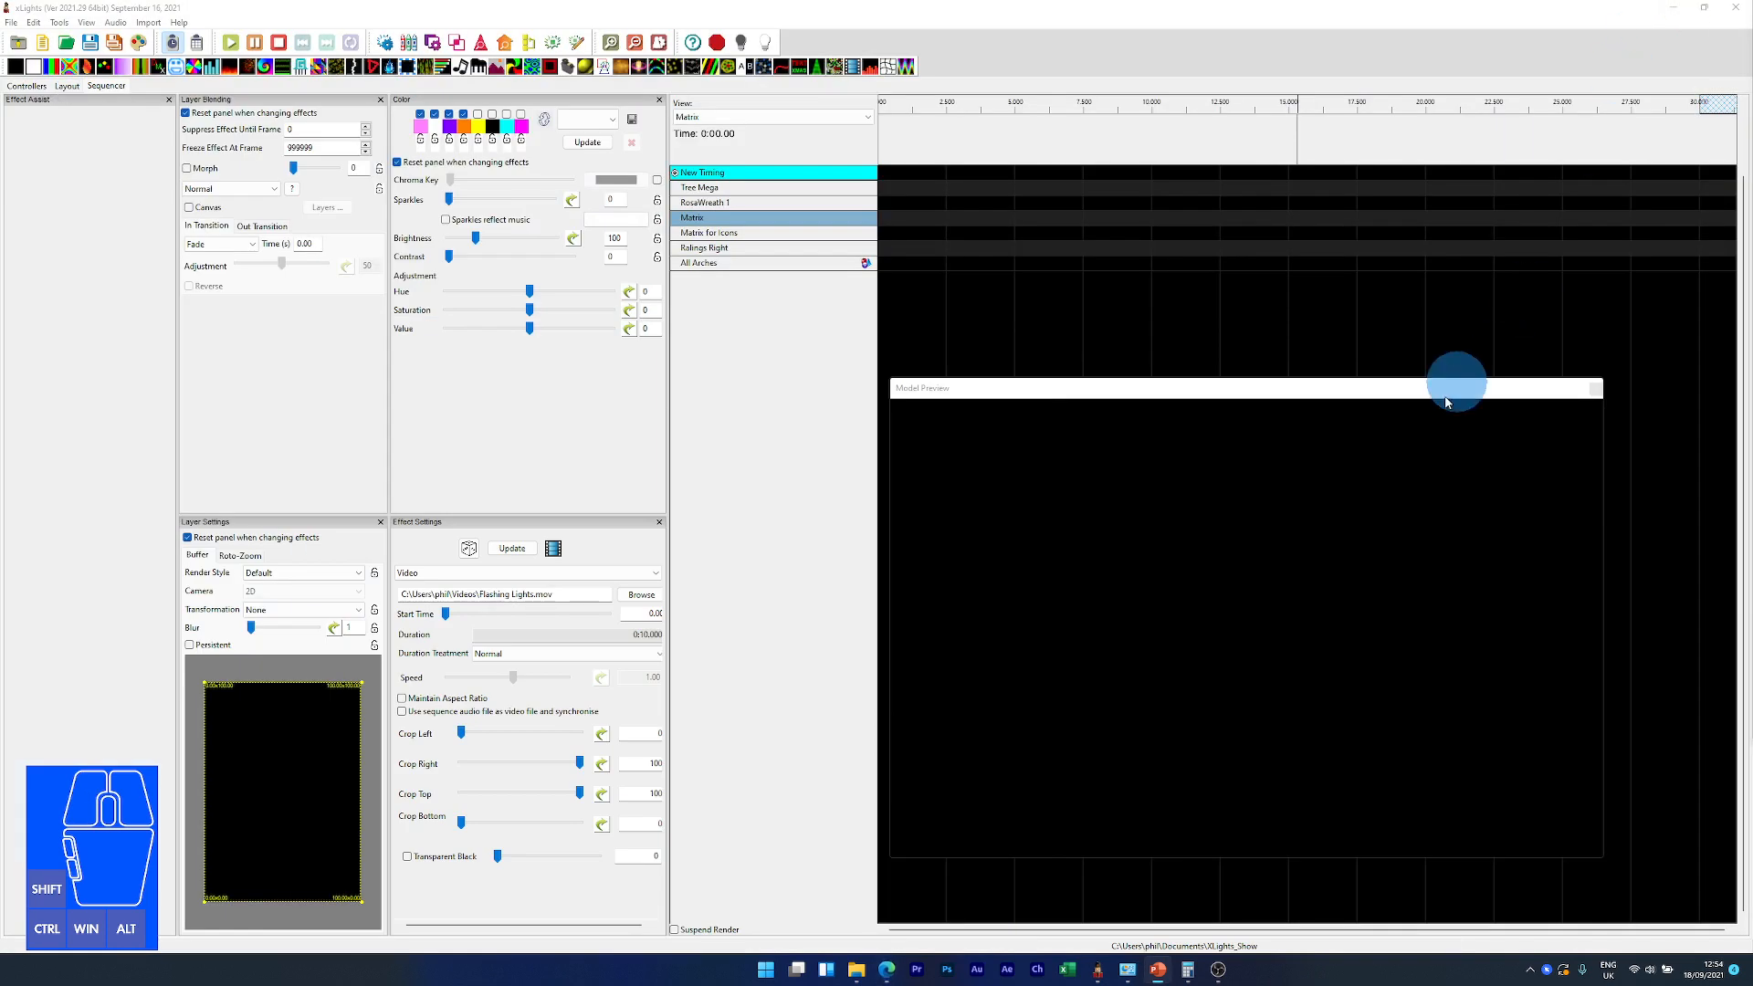
Step: Bring up the Videos folder in File Explorer with Flashing Lights.mov selected, and reposition and enlarge its window
click(874, 966)
click(1560, 178)
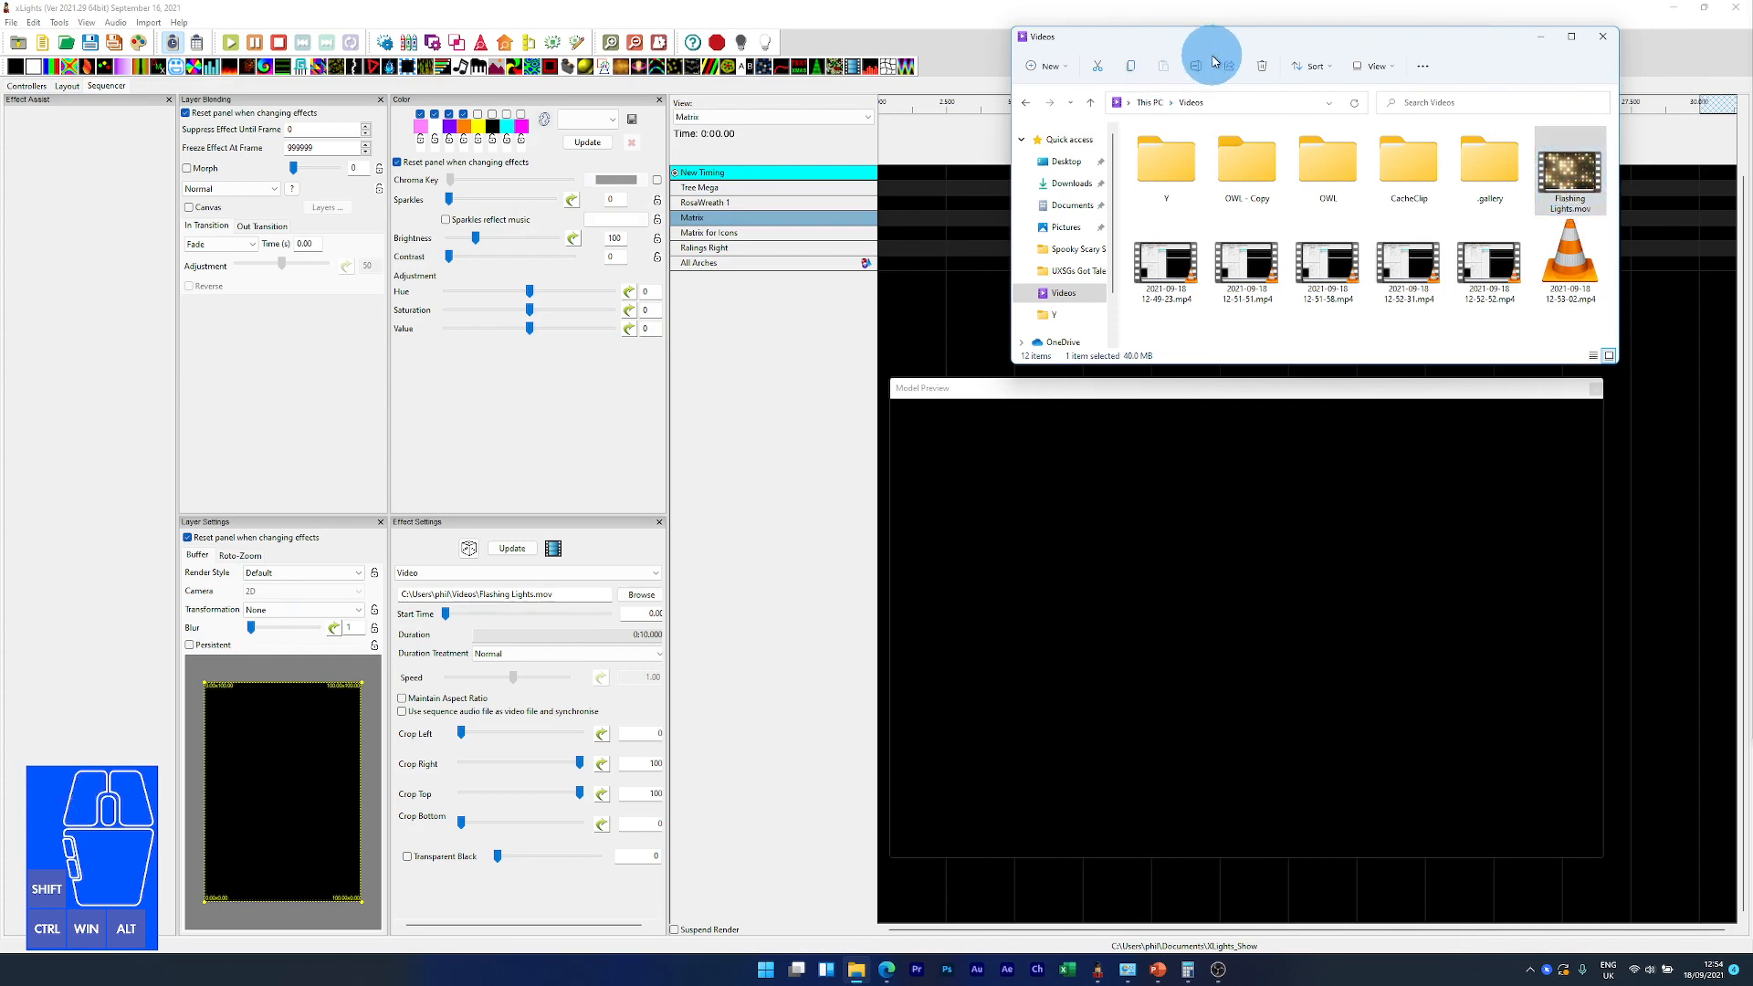
drag(1221, 37, 627, 111)
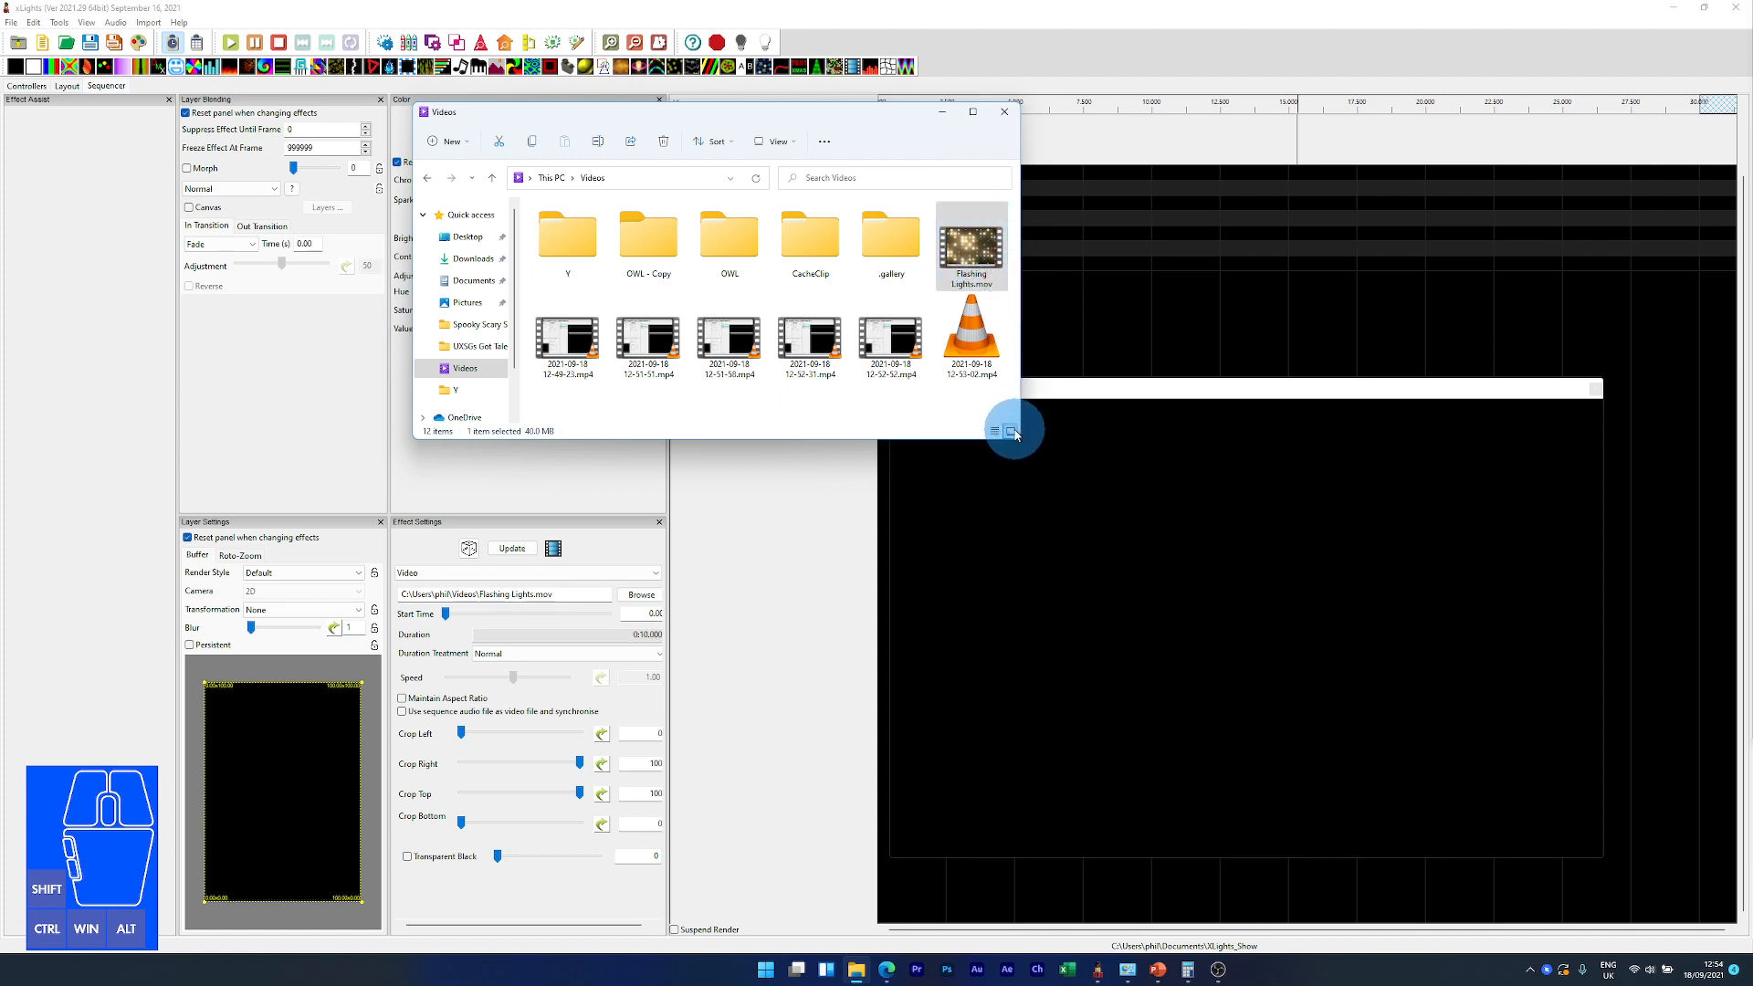
drag(1015, 433, 1075, 468)
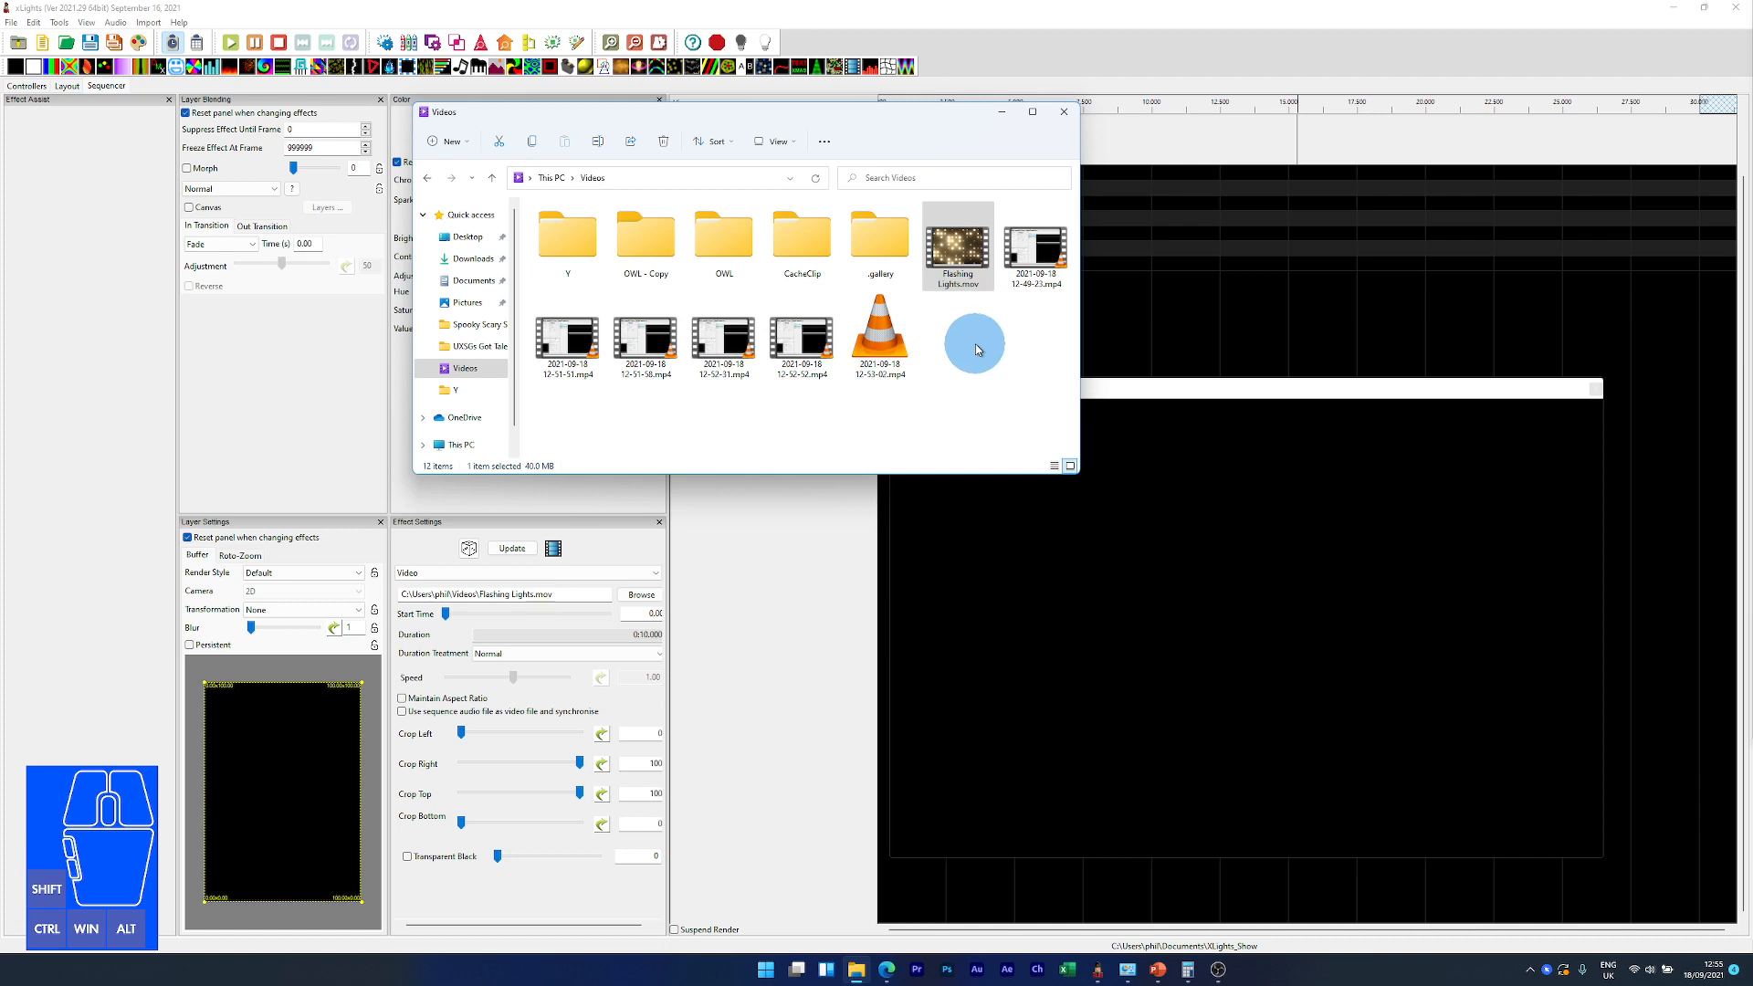
Step: View the detailed file properties of Flashing Lights.mov to examine its length, frame size and frame rate
right_click(970, 256)
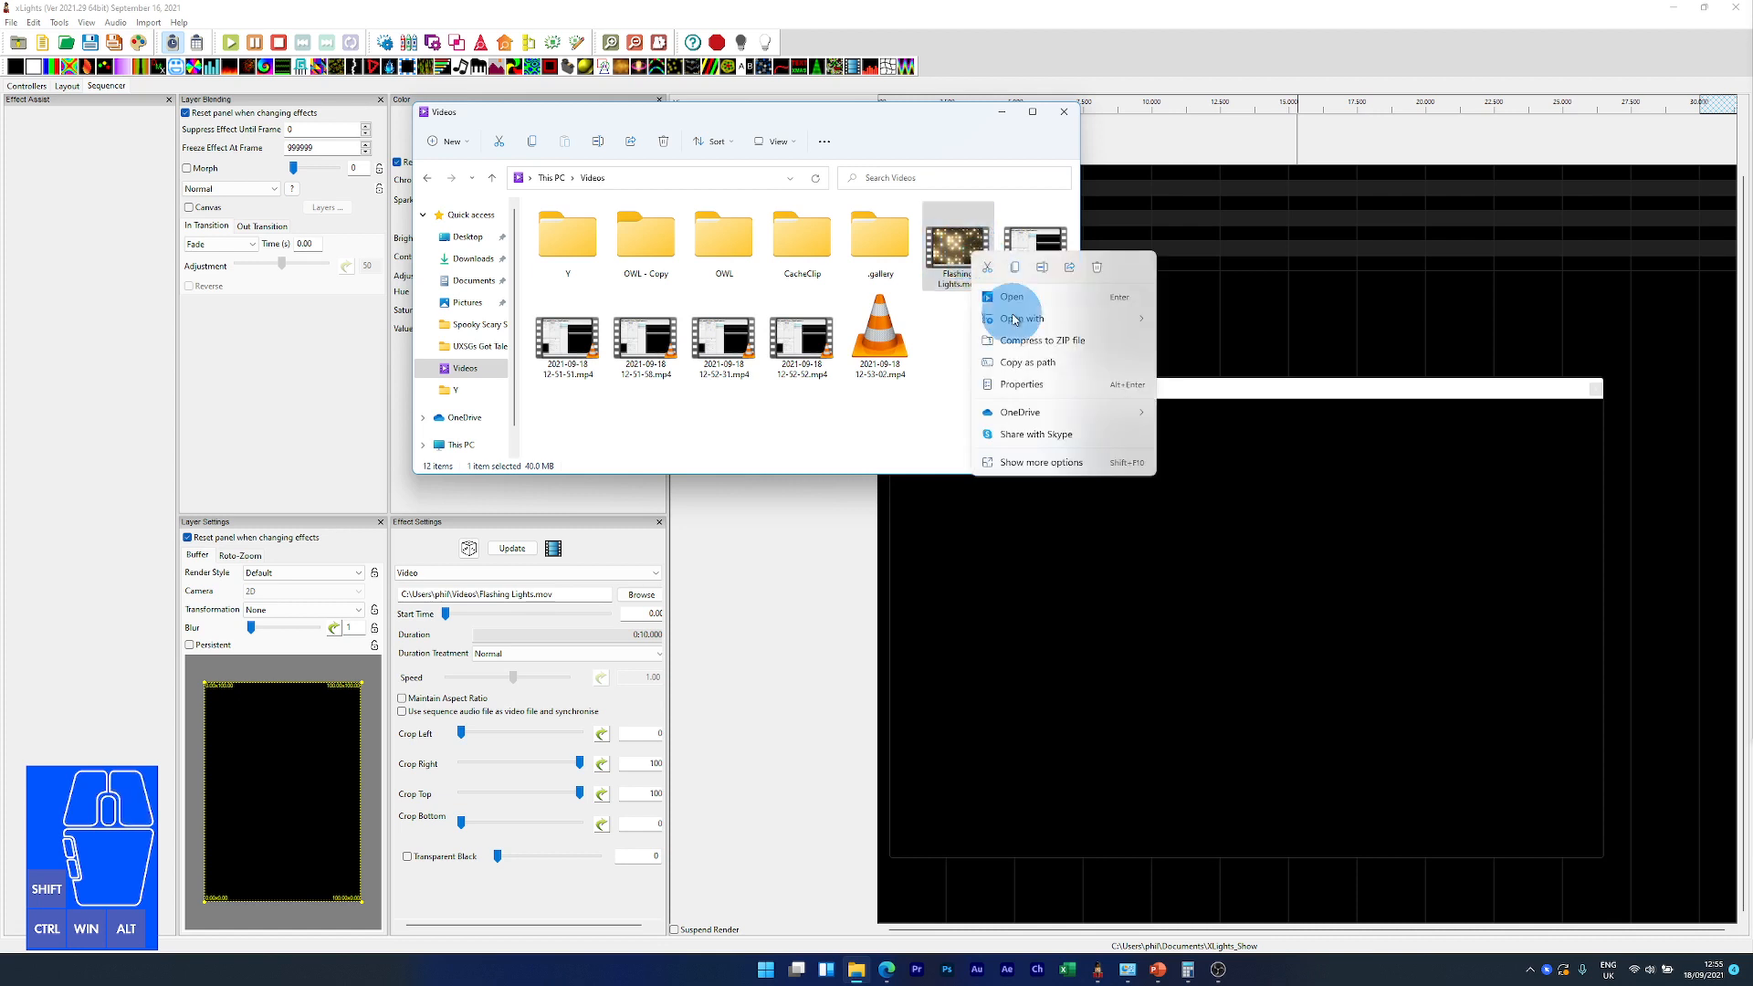
click(1020, 387)
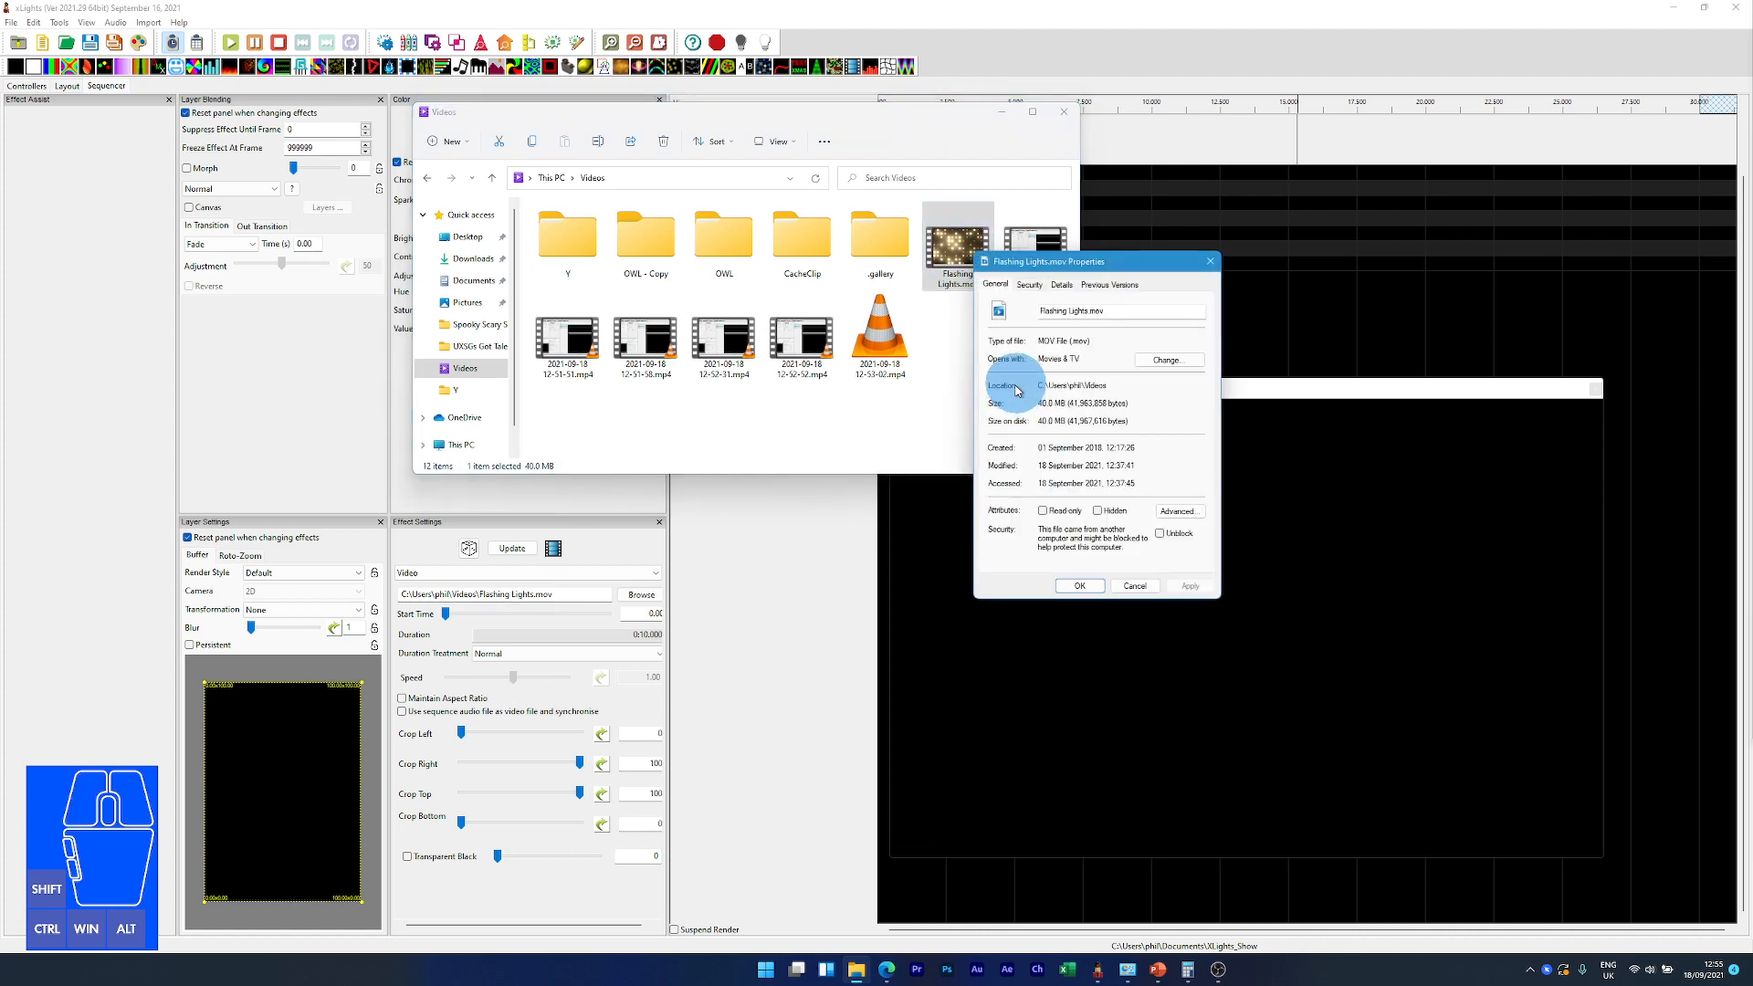
drag(1100, 269, 782, 326)
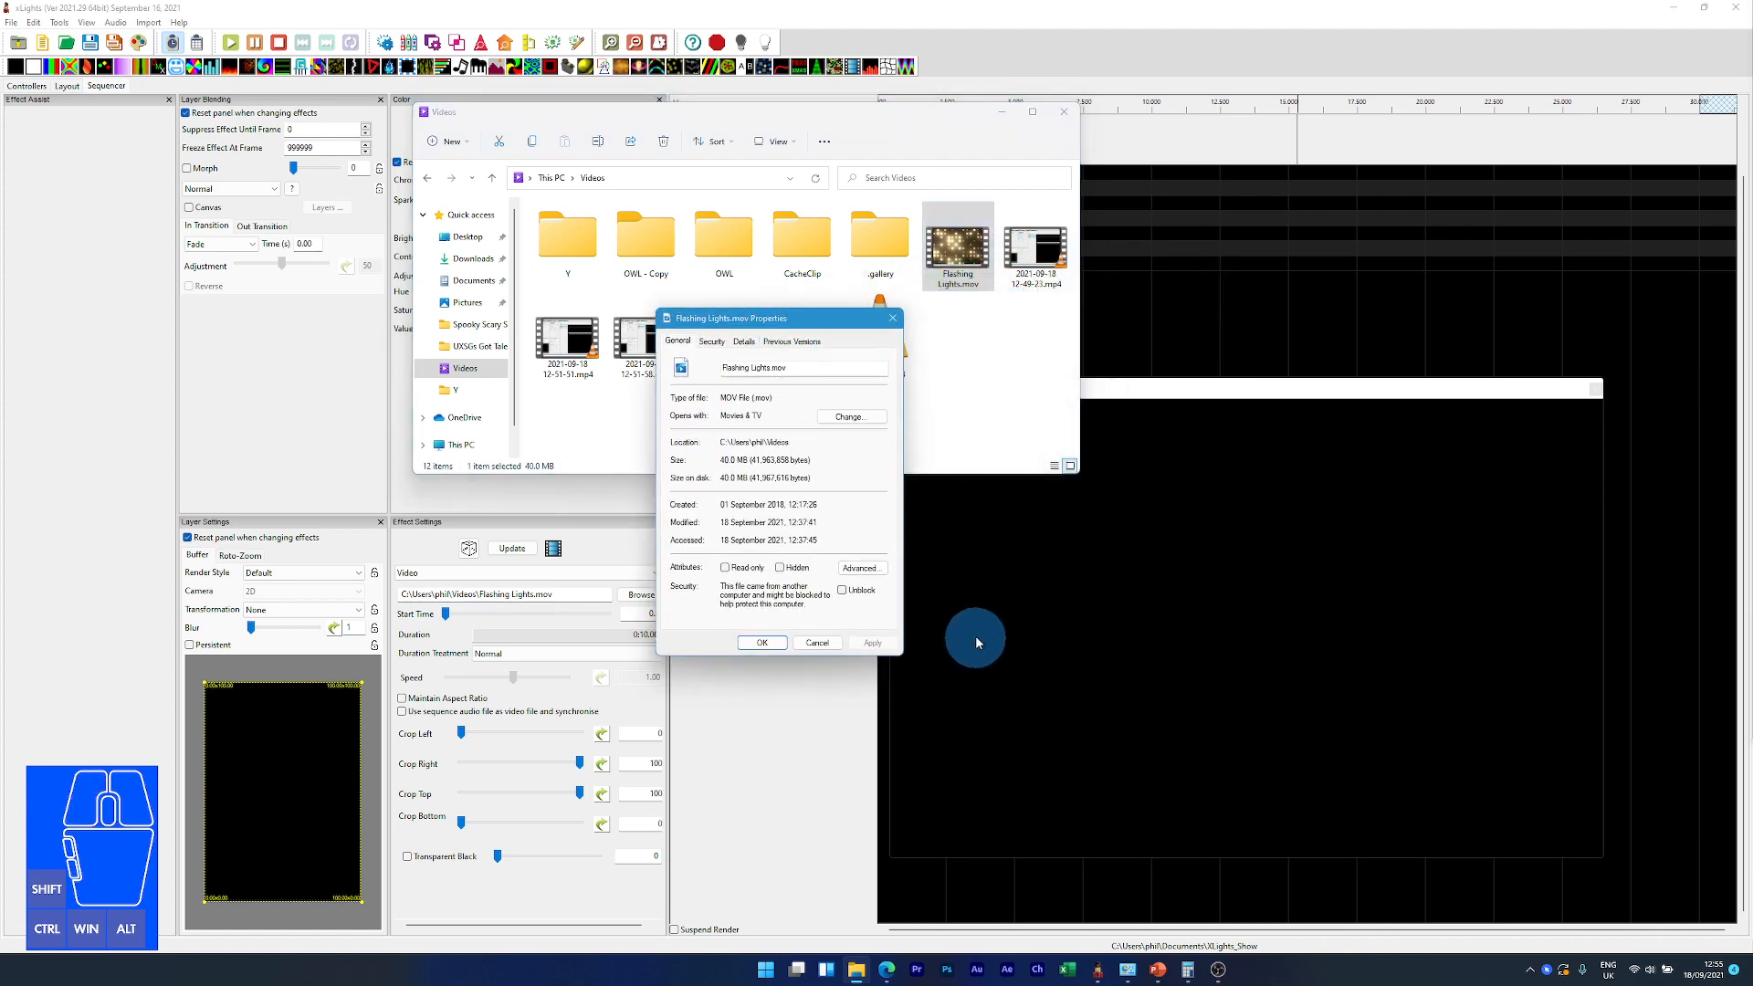
click(743, 344)
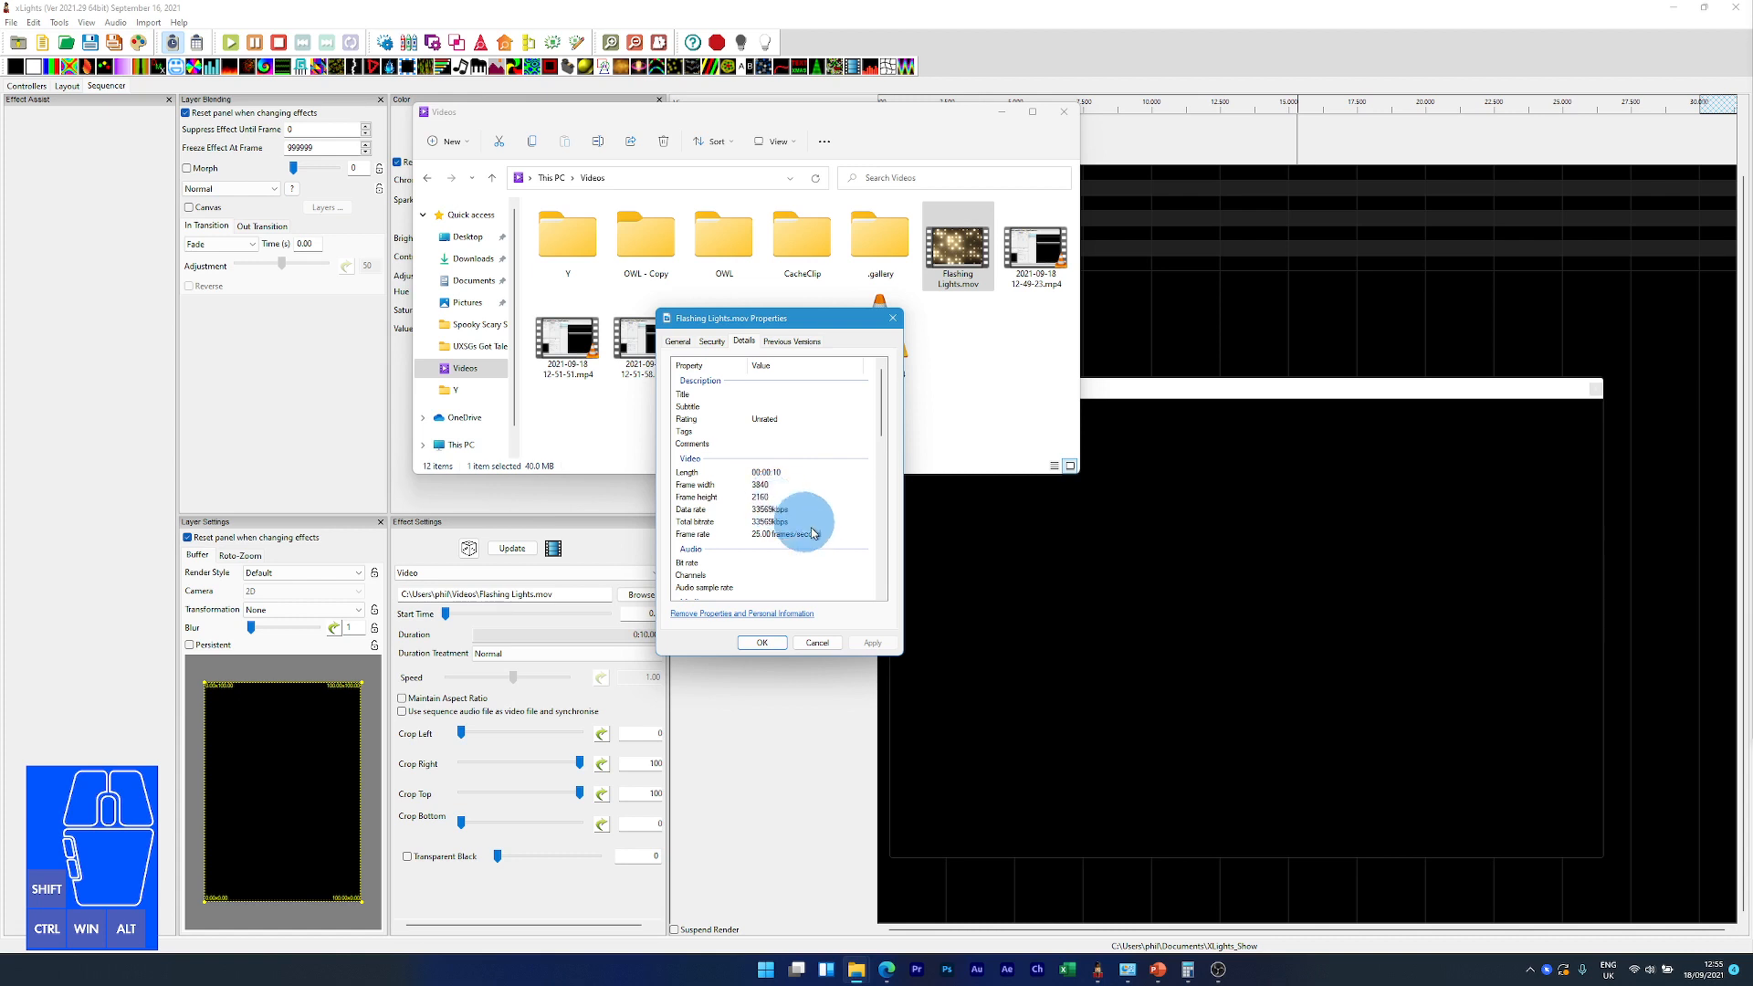
Step: Multiply 3840 by 2160 in Calculator to get the pixels per frame, and close the calculator and file properties
click(1188, 970)
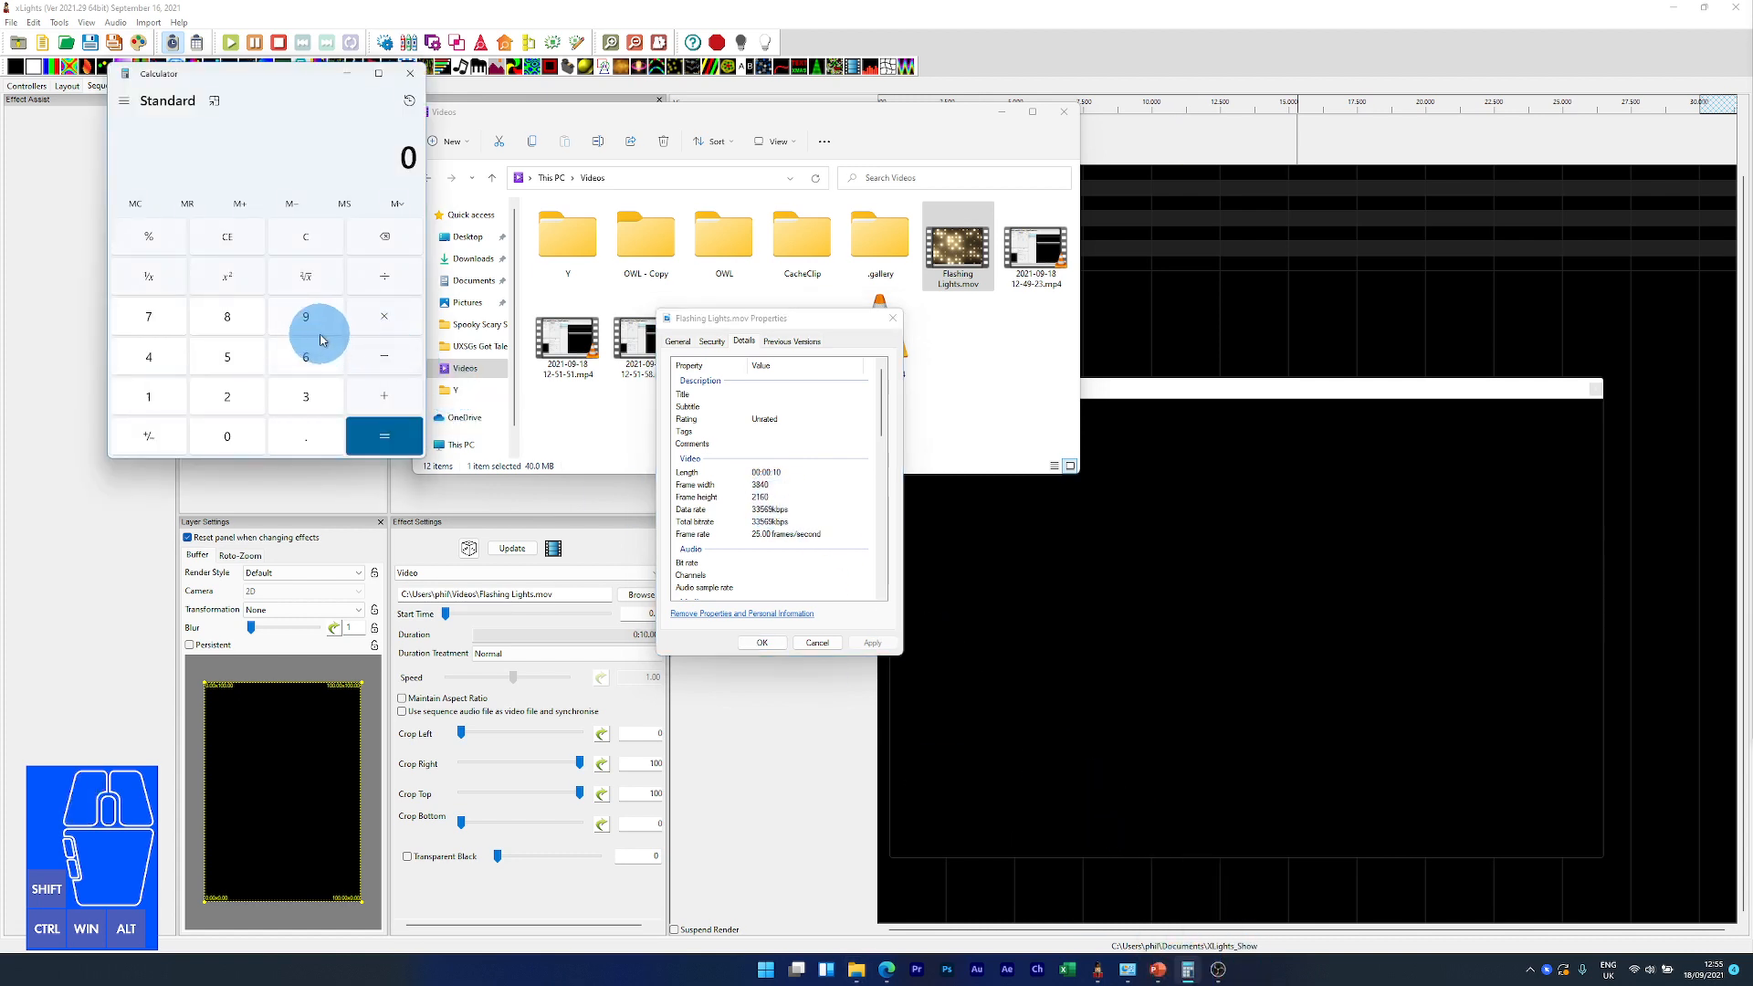
click(306, 396)
click(227, 317)
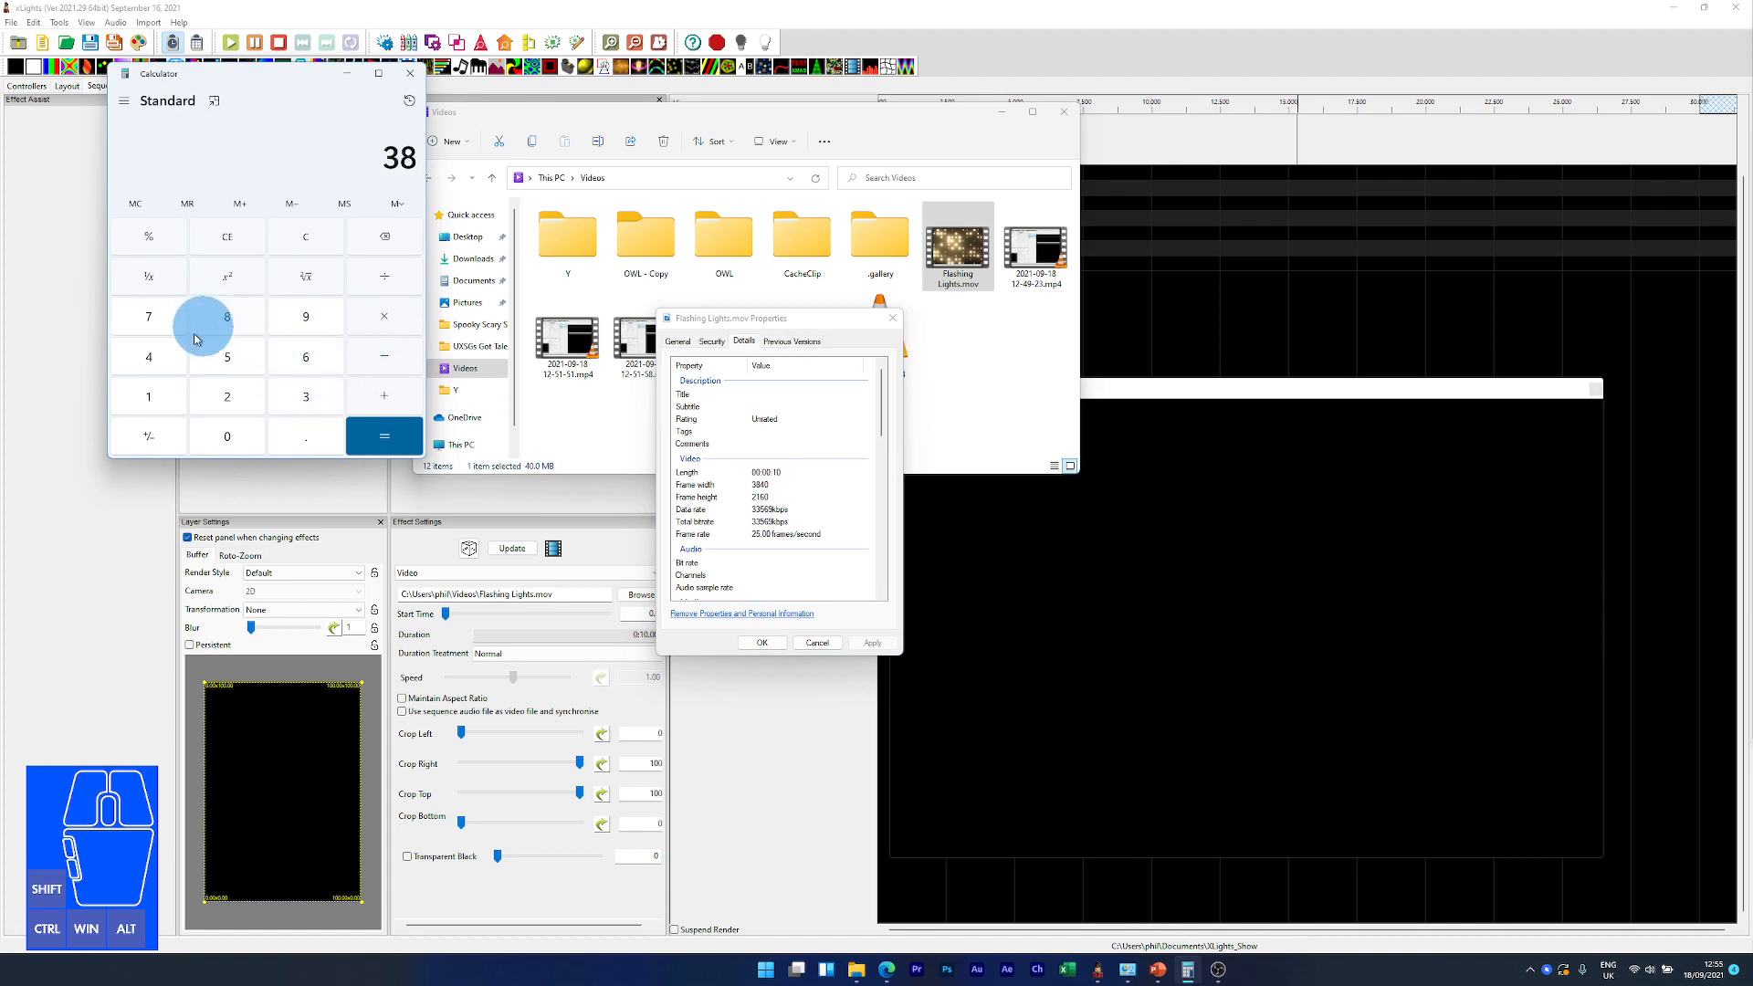
click(148, 357)
click(227, 437)
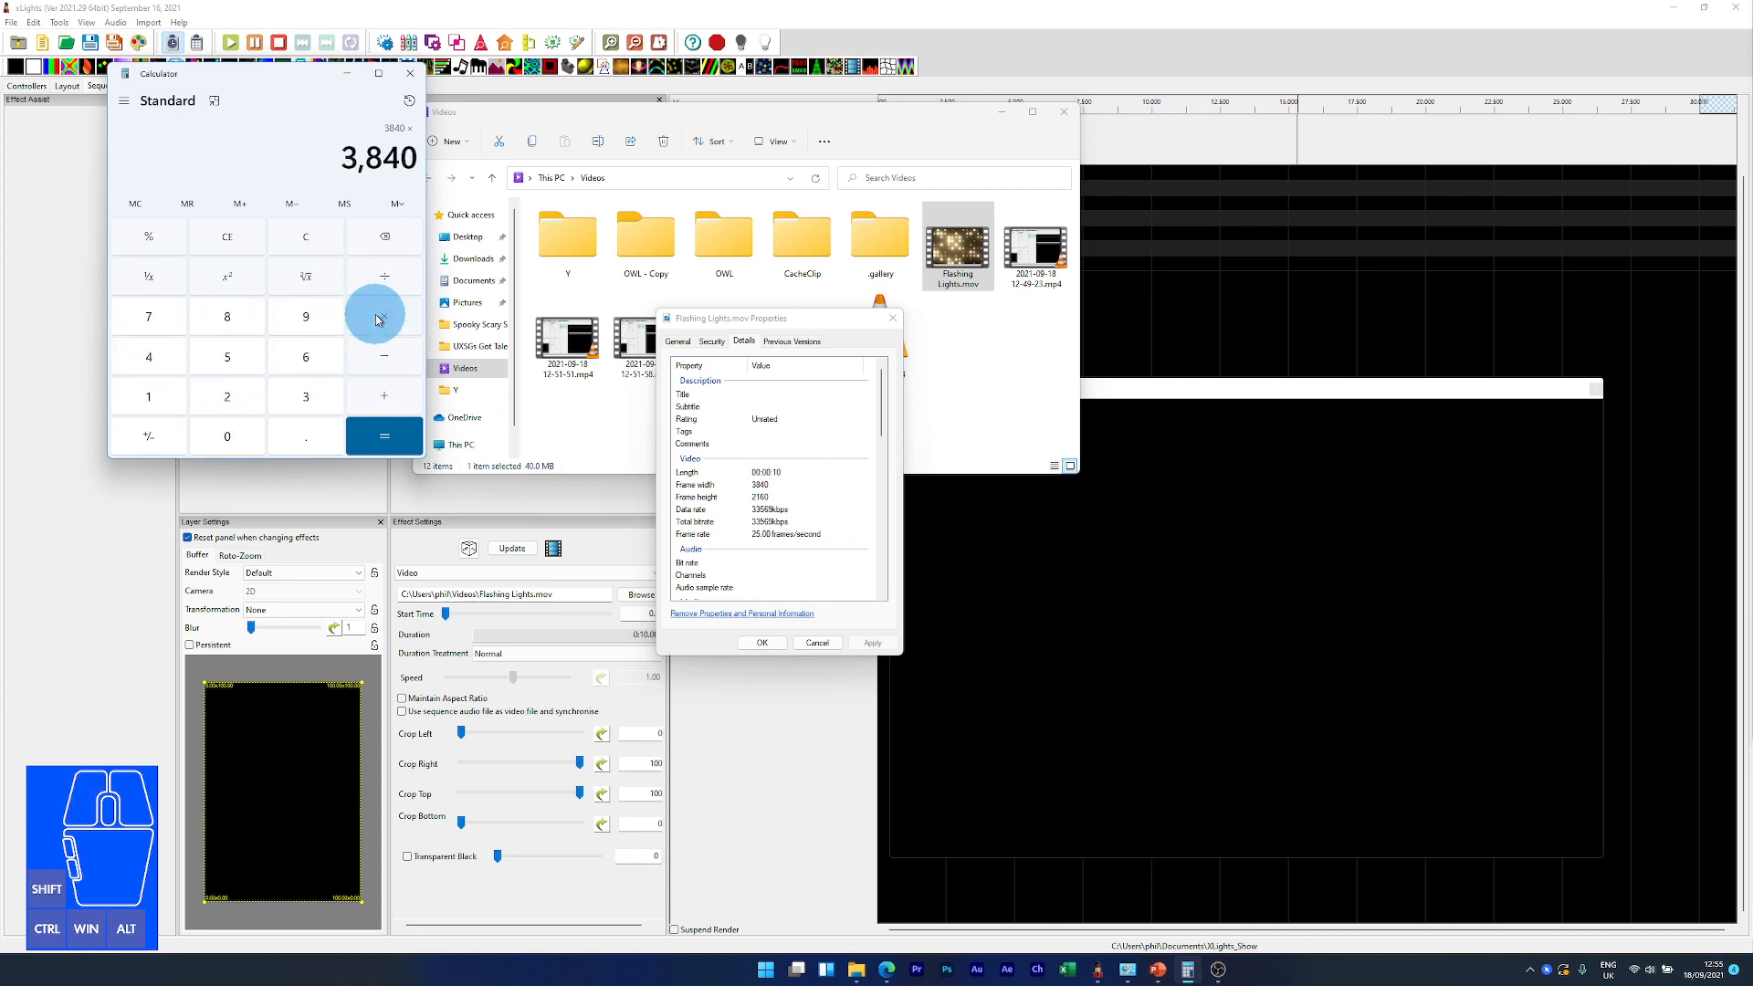
click(228, 396)
click(149, 396)
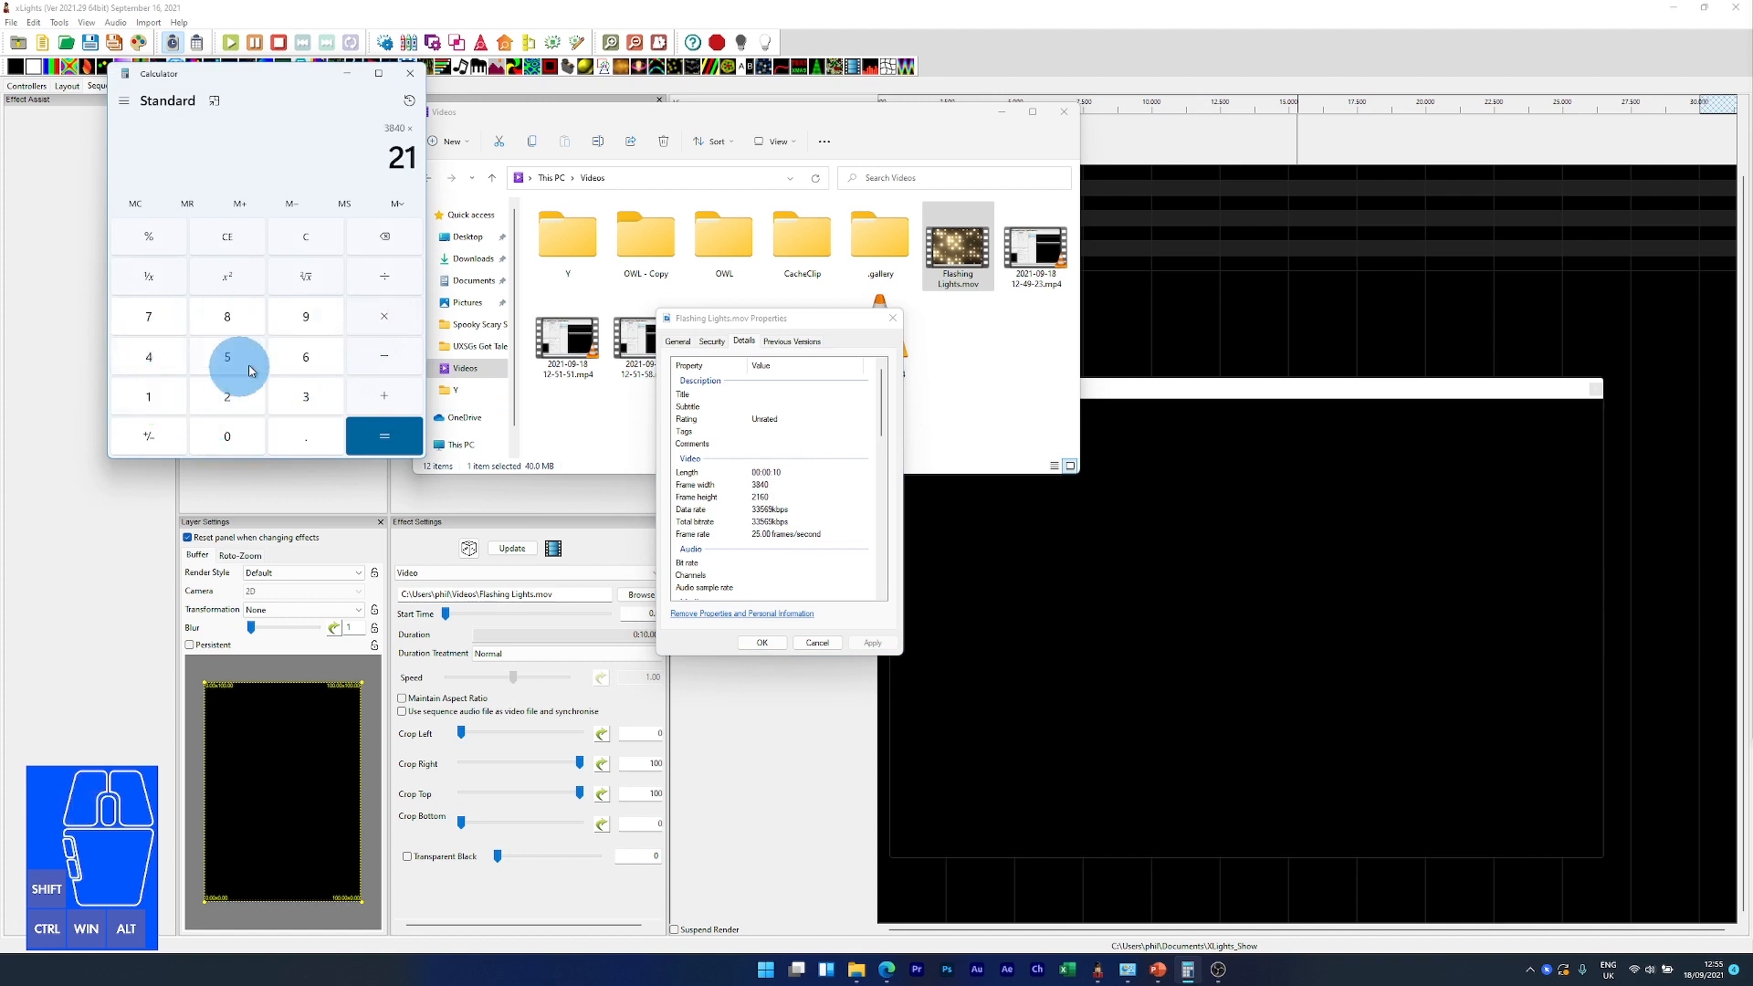
click(296, 357)
click(227, 437)
click(385, 436)
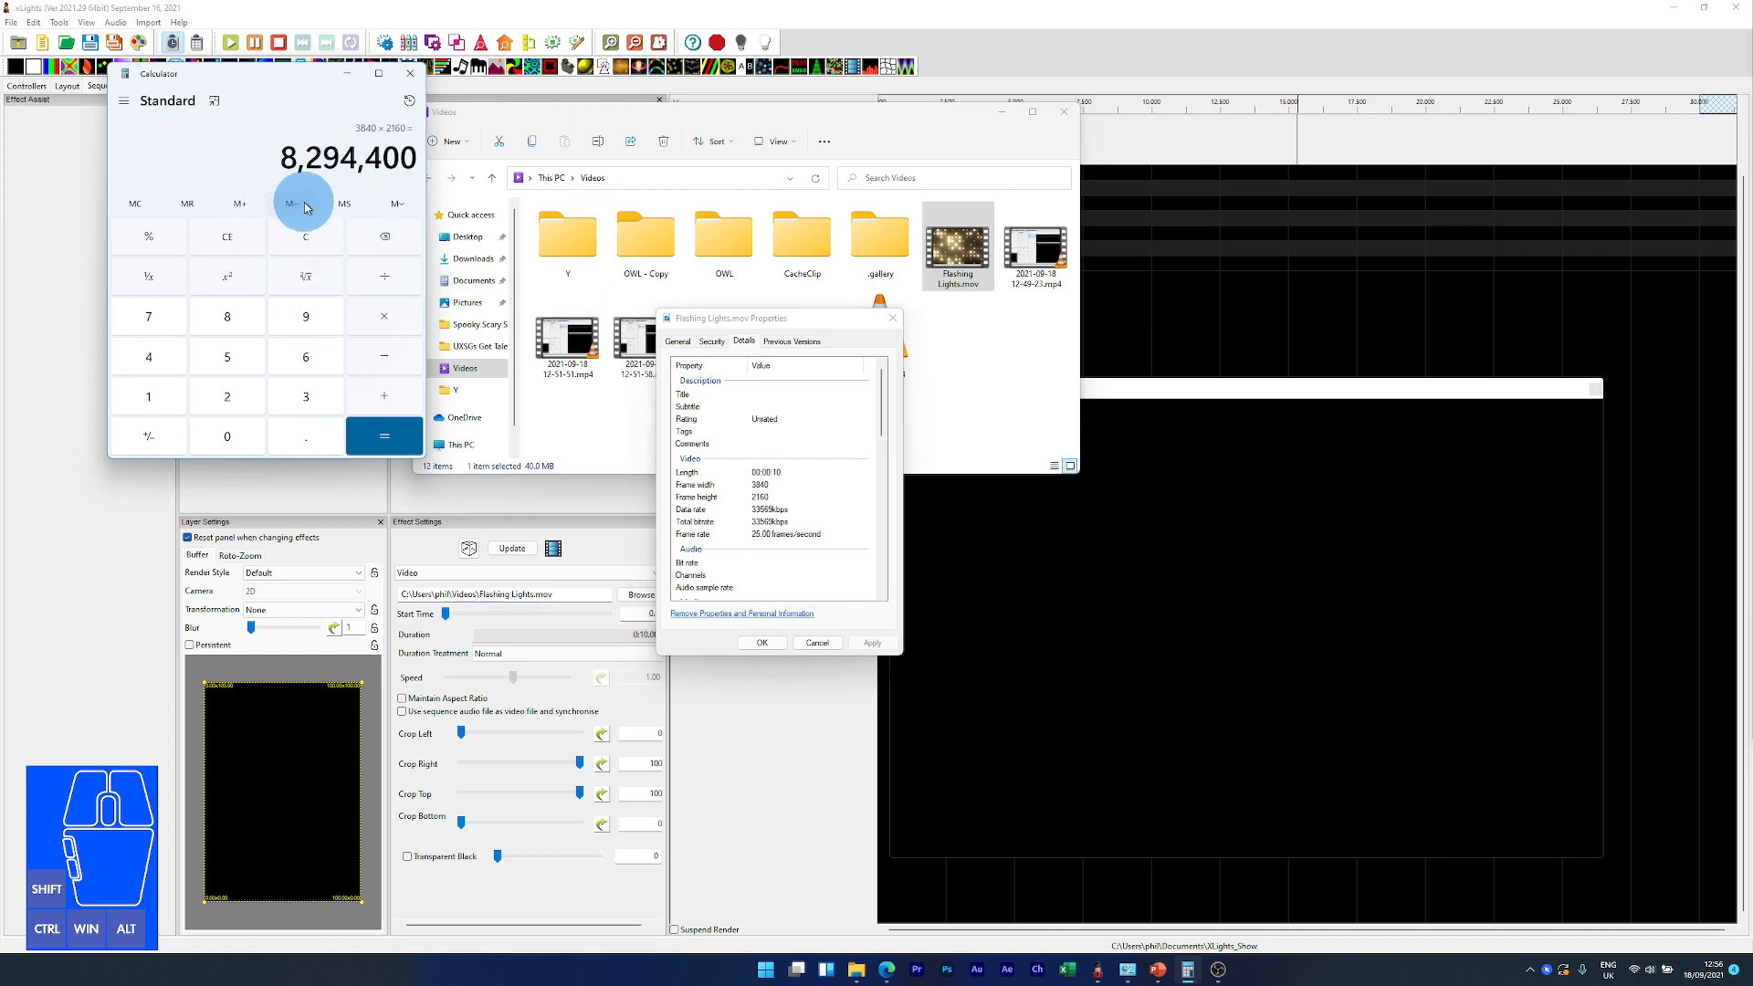
click(385, 435)
click(414, 82)
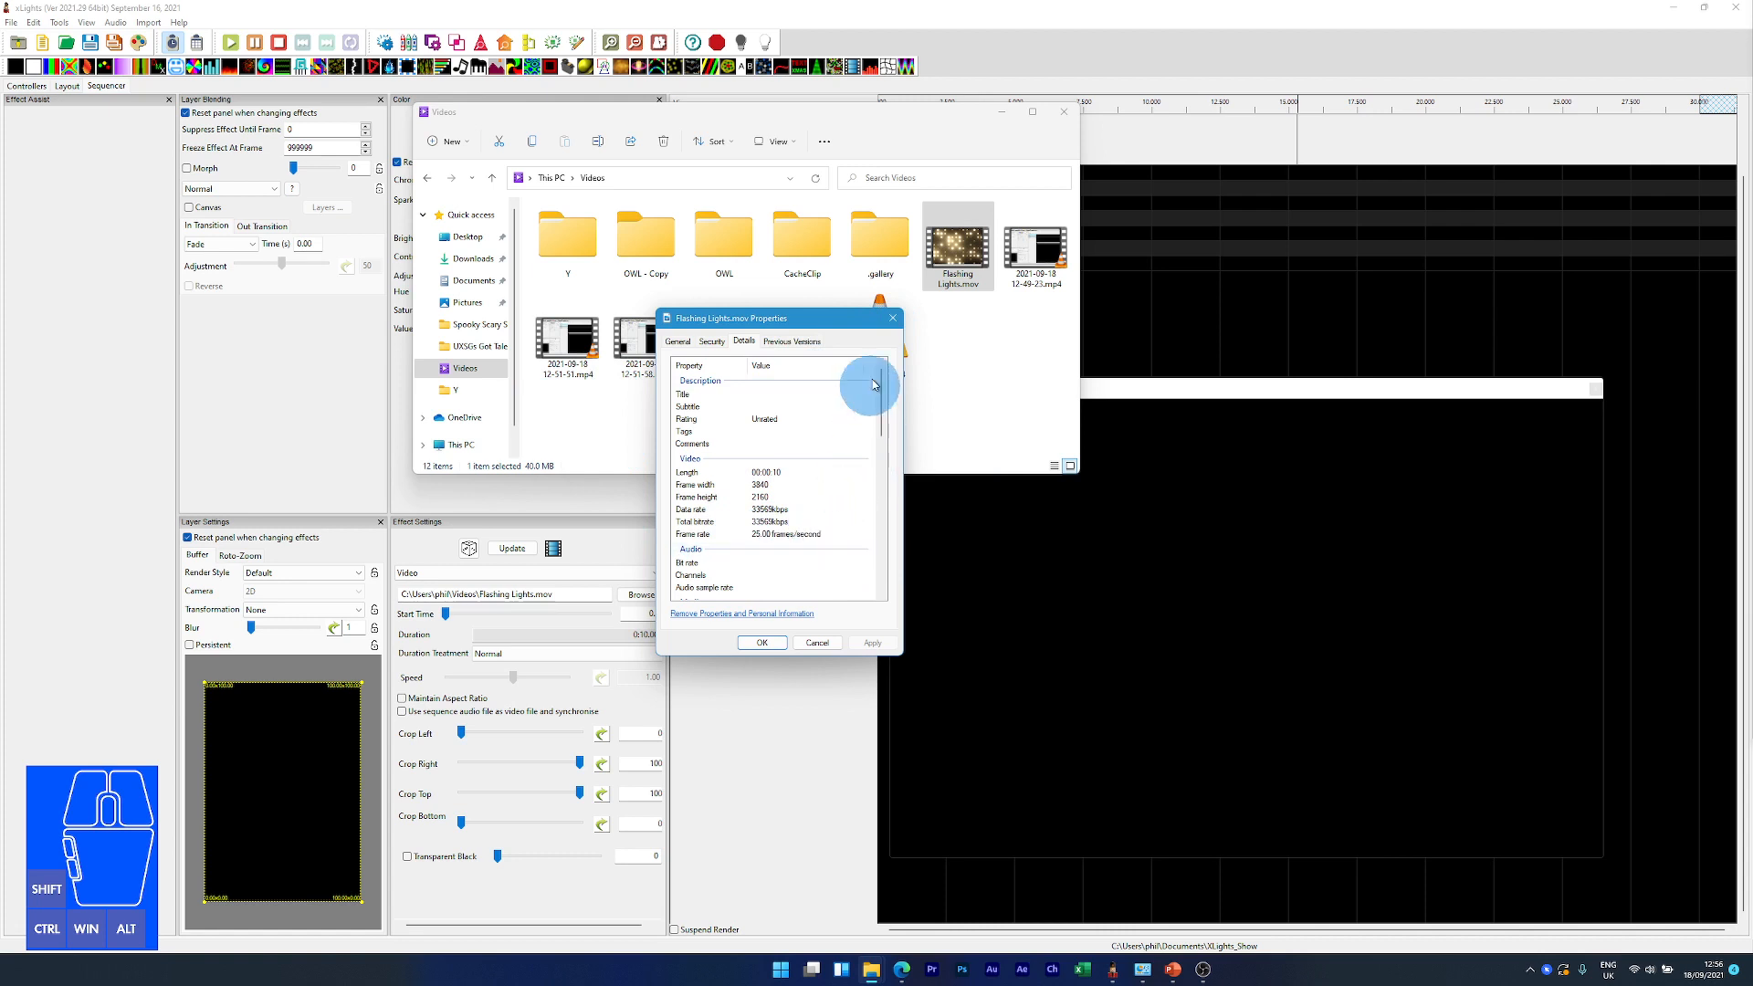
click(892, 319)
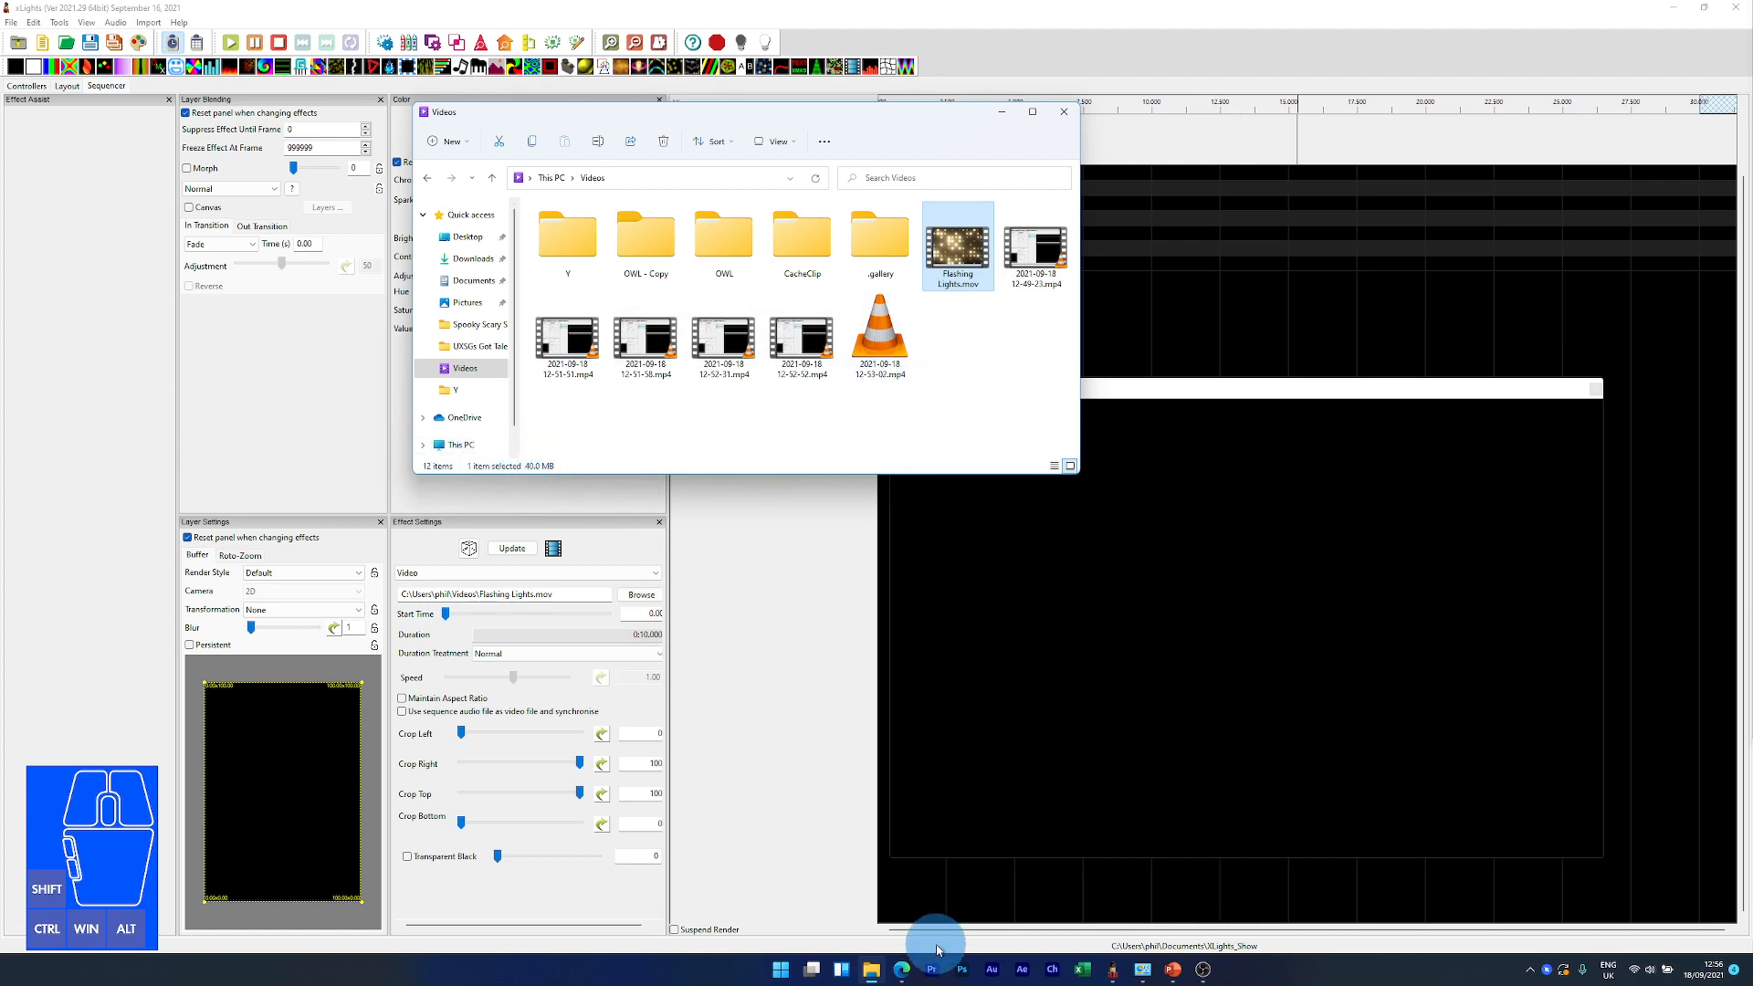
Step: Launch HandBrake and move its window below the video thumbnails in the Videos folder
click(783, 973)
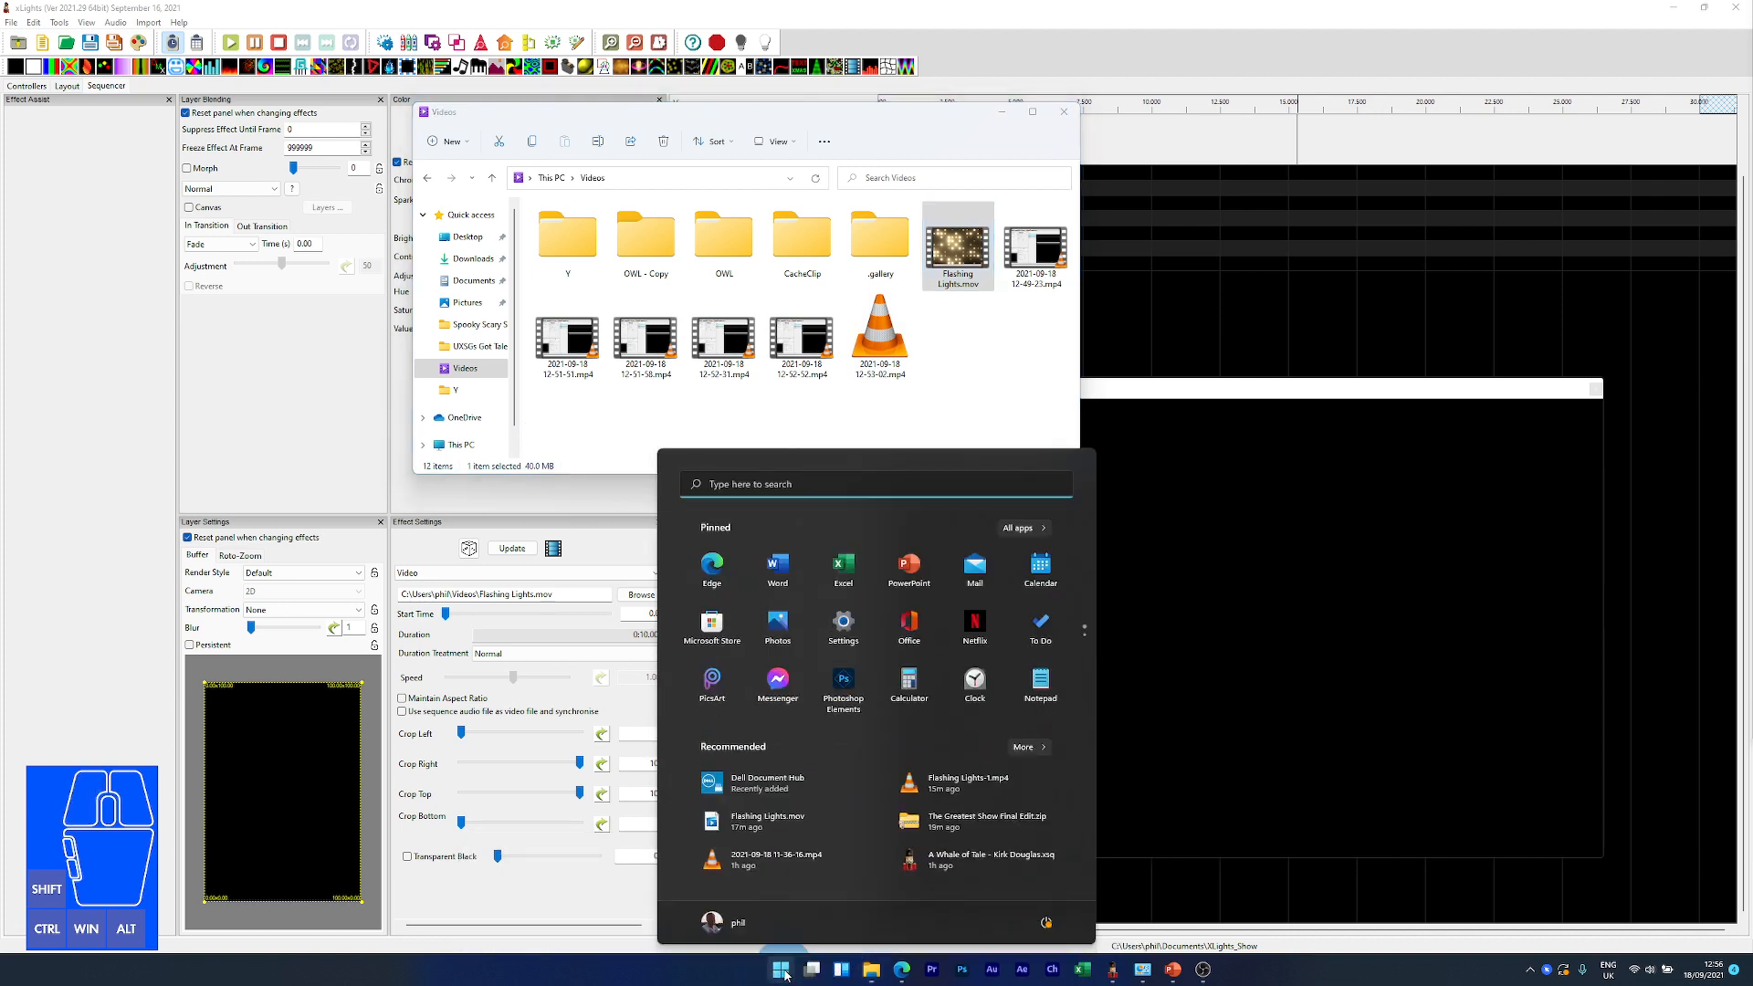
text(HAN)
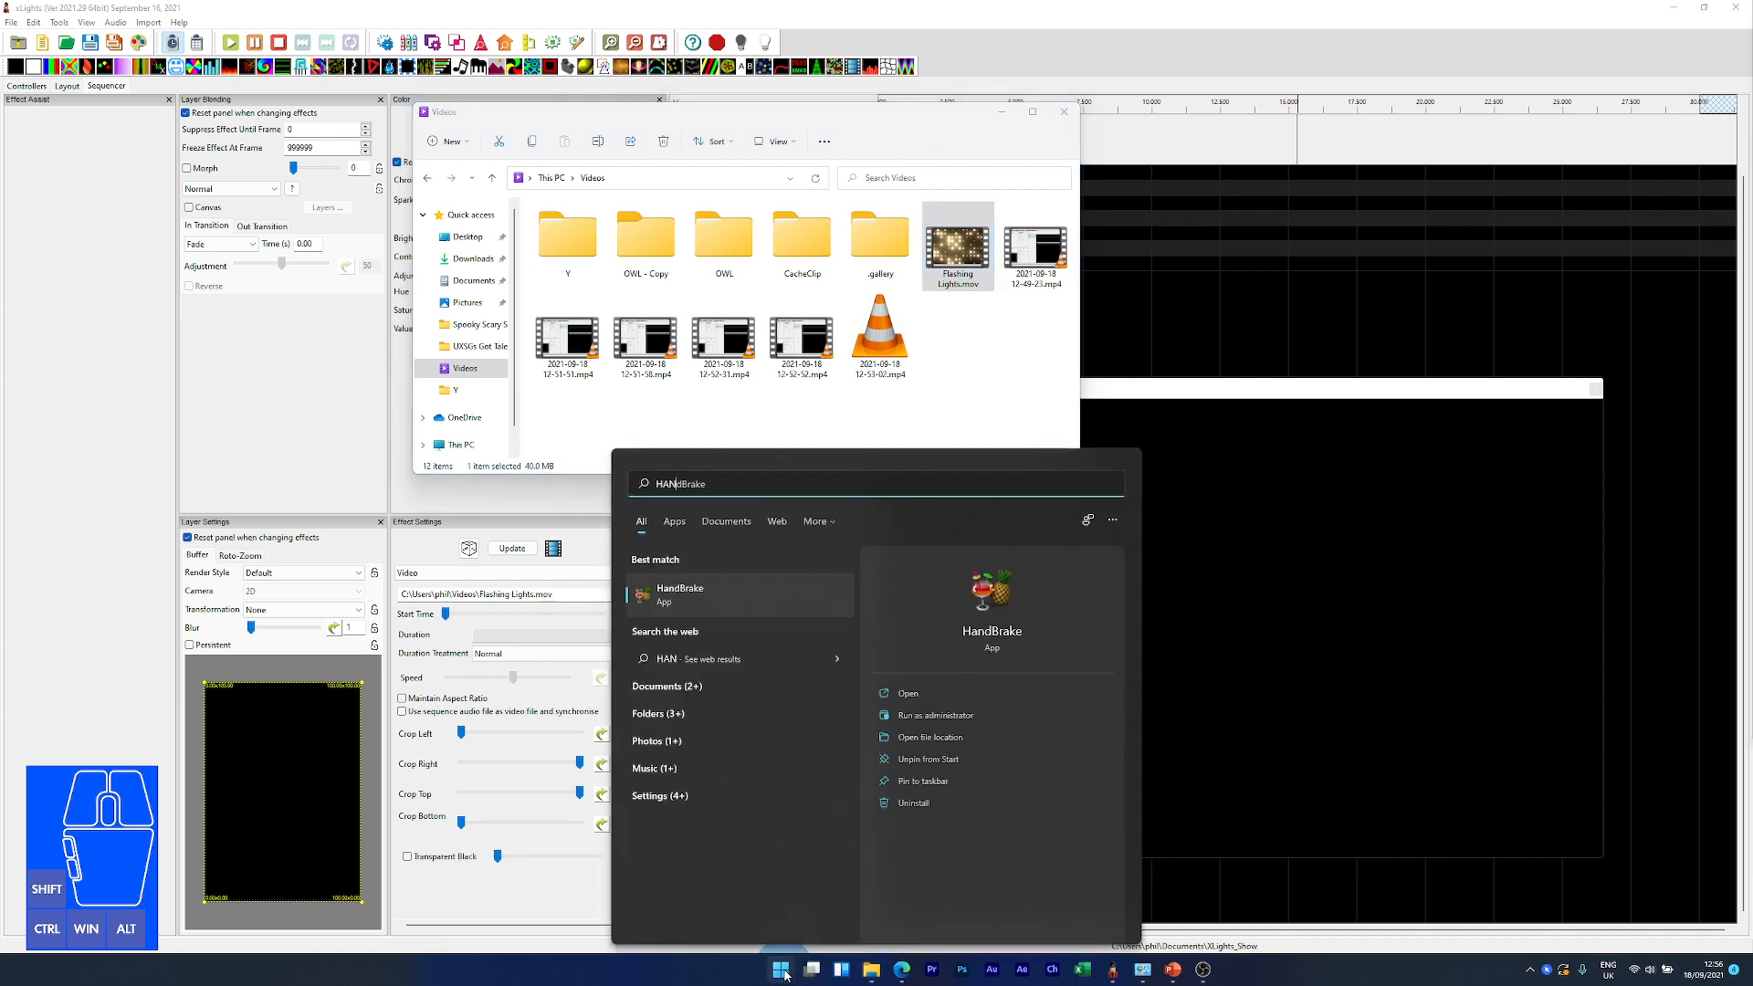
click(782, 973)
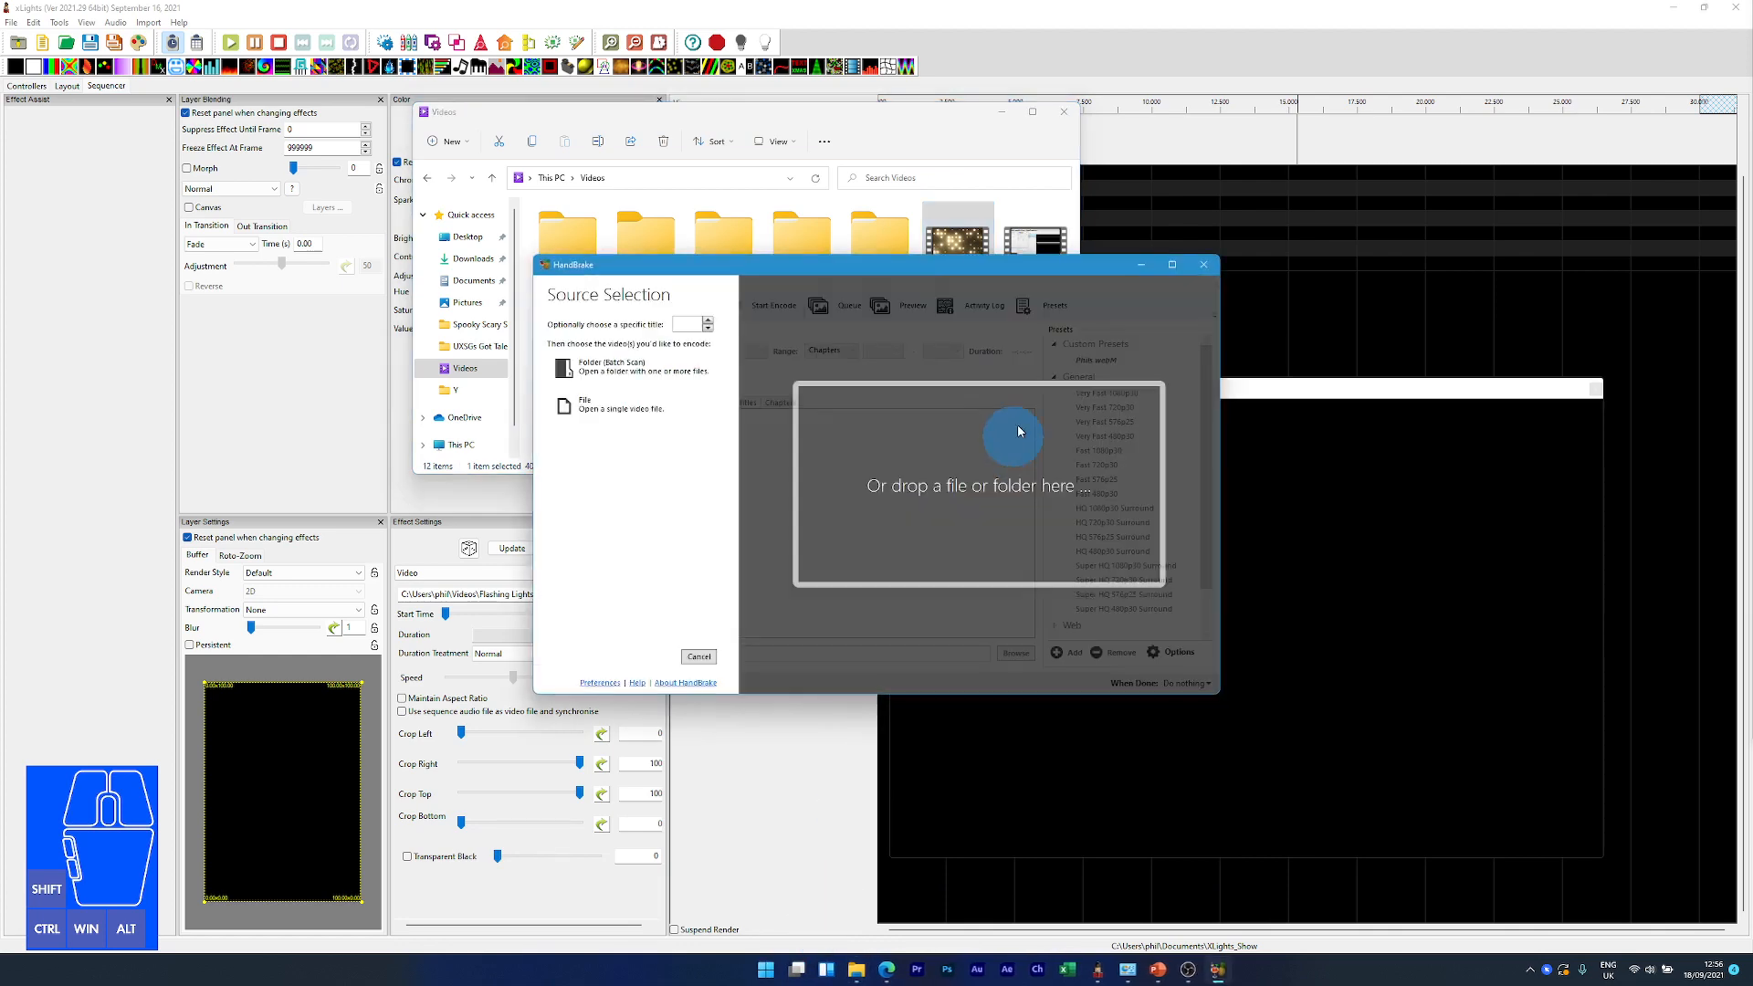
drag(856, 269, 843, 332)
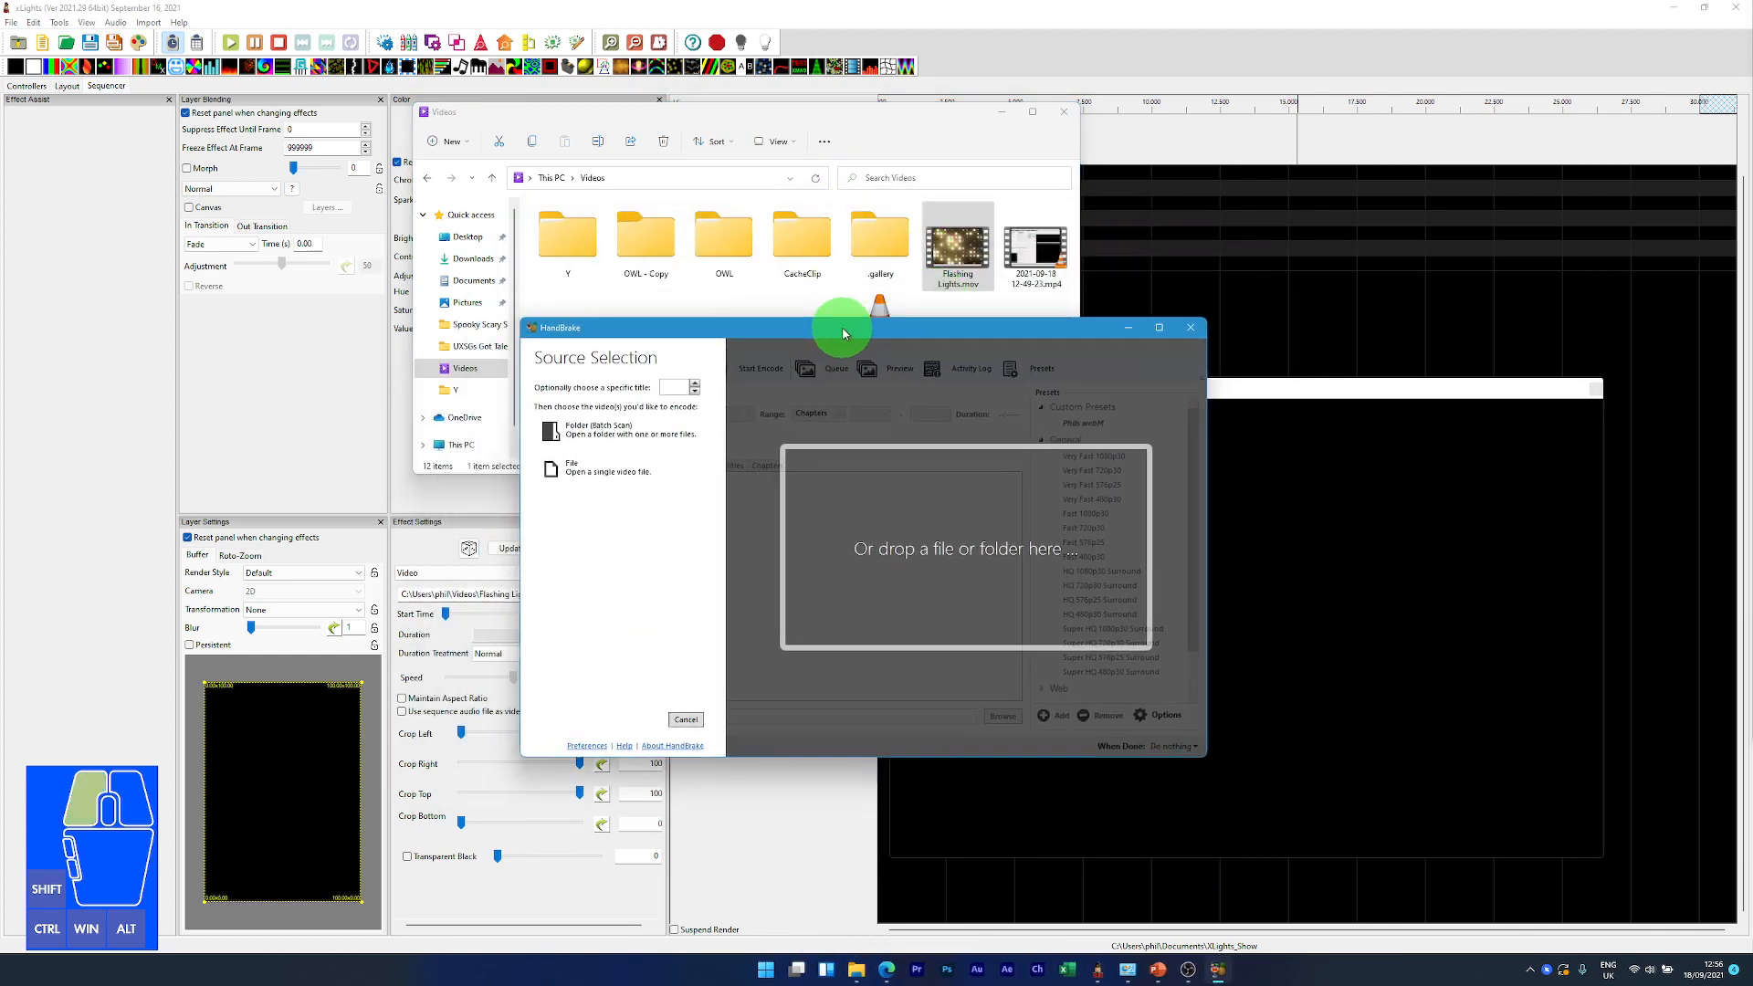
Step: Switch to xLights and place a Video effect at the start of the Matrix row in the sequence
click(1222, 60)
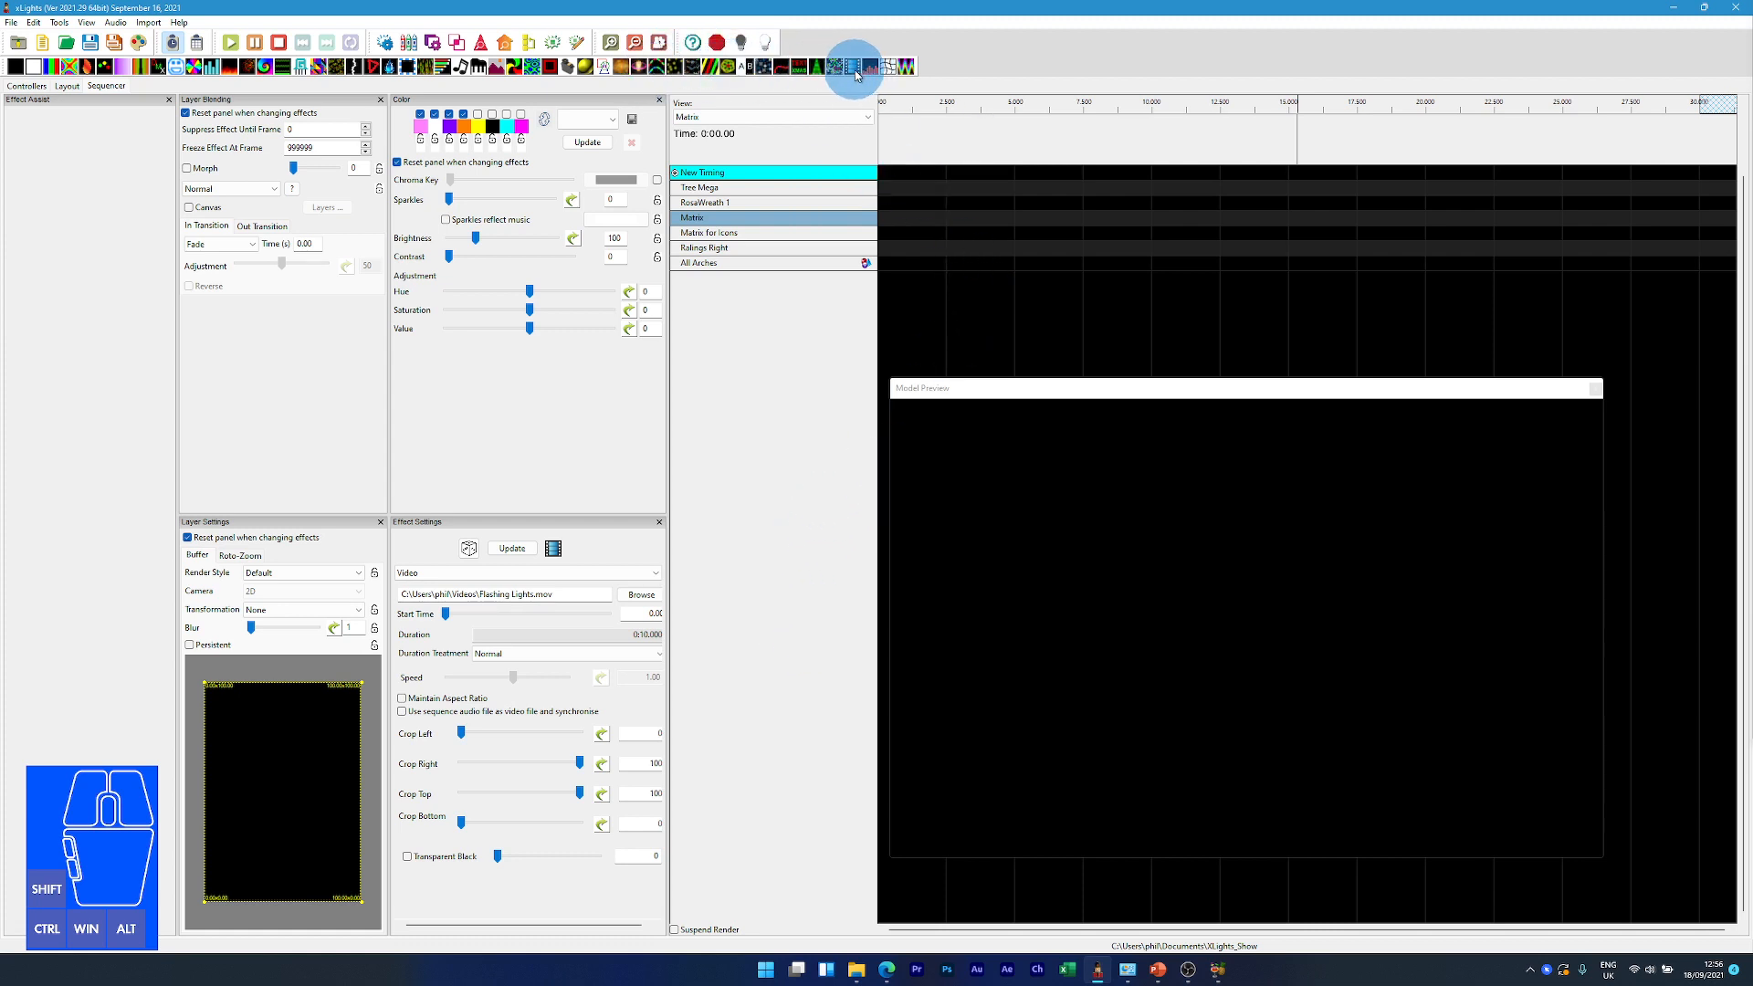
drag(864, 123, 897, 216)
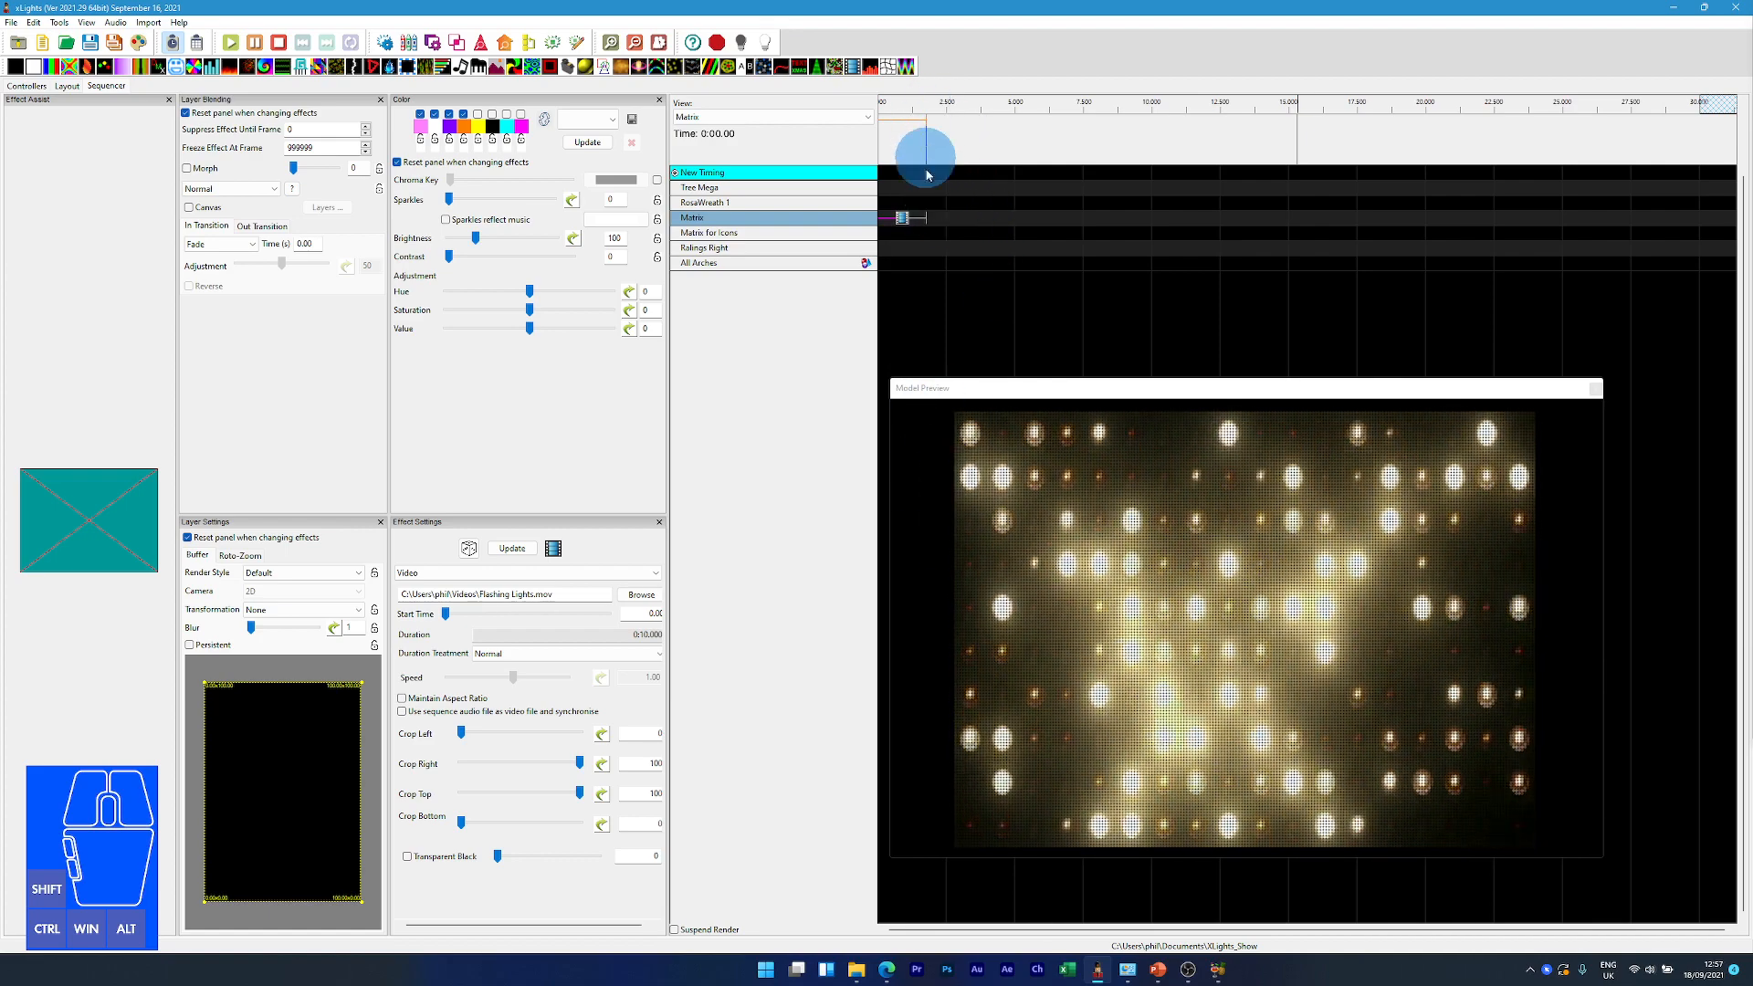
Step: Load Flashing Lights.mov from the Videos folder into HandBrake as the source, and minimize the folder window
click(1215, 971)
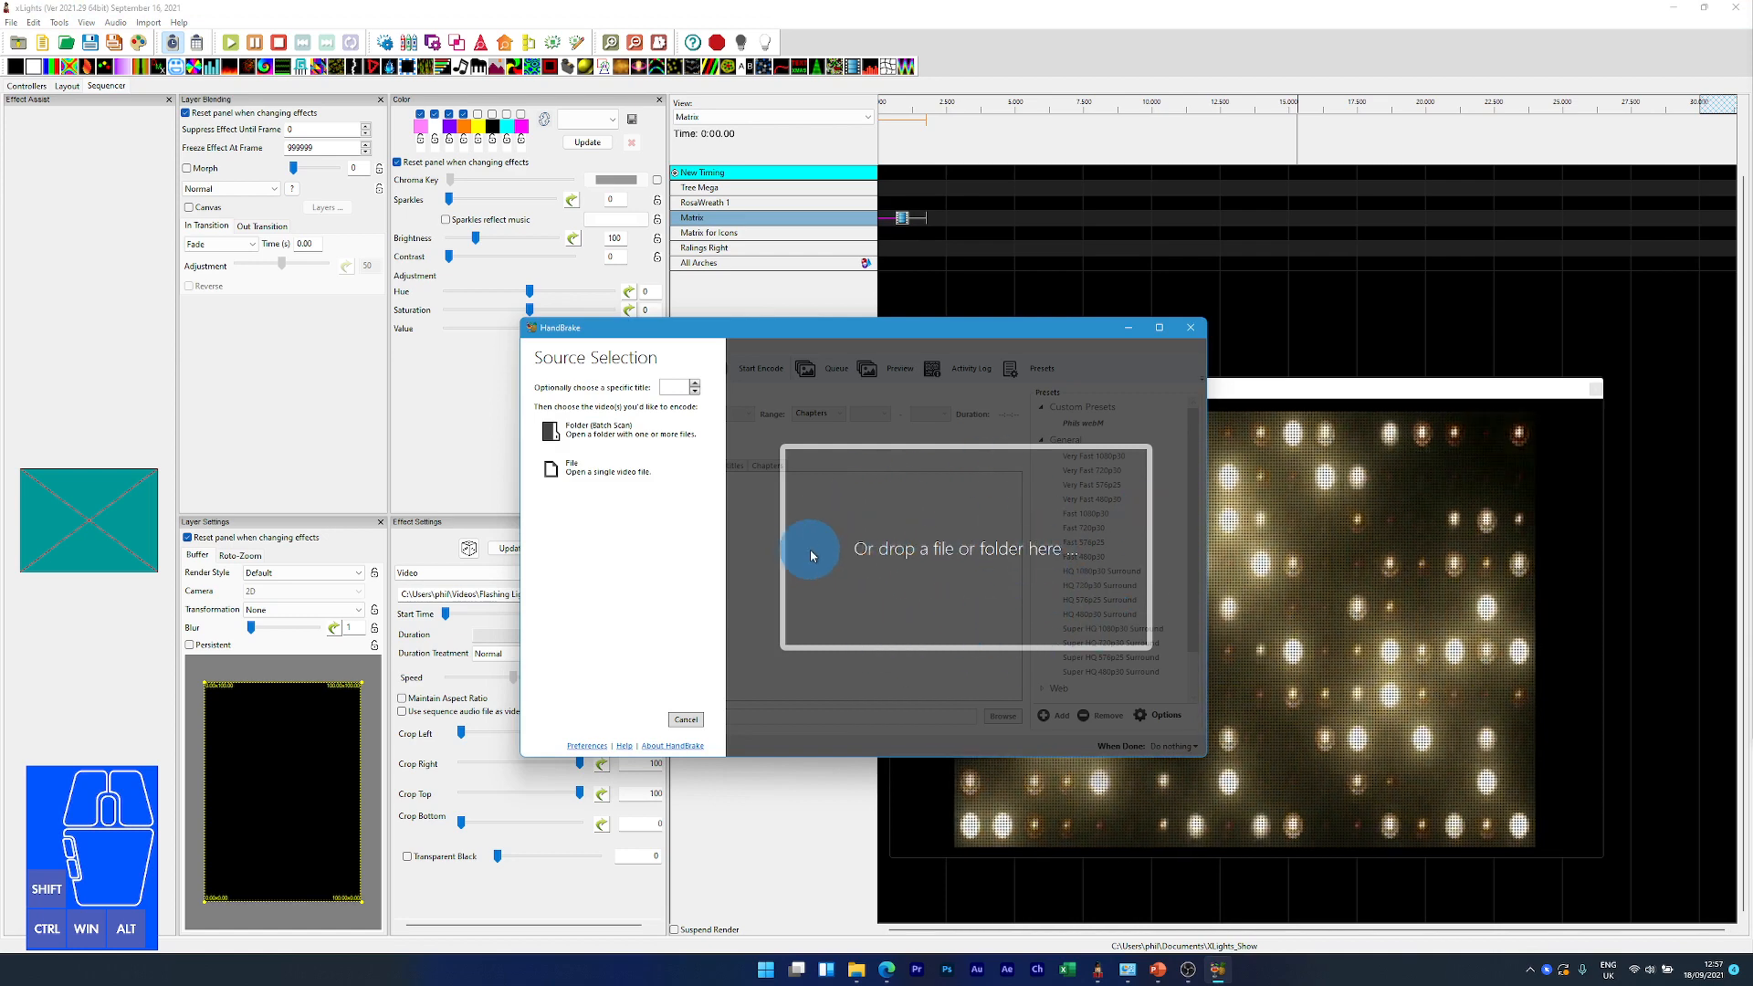
click(856, 975)
click(975, 255)
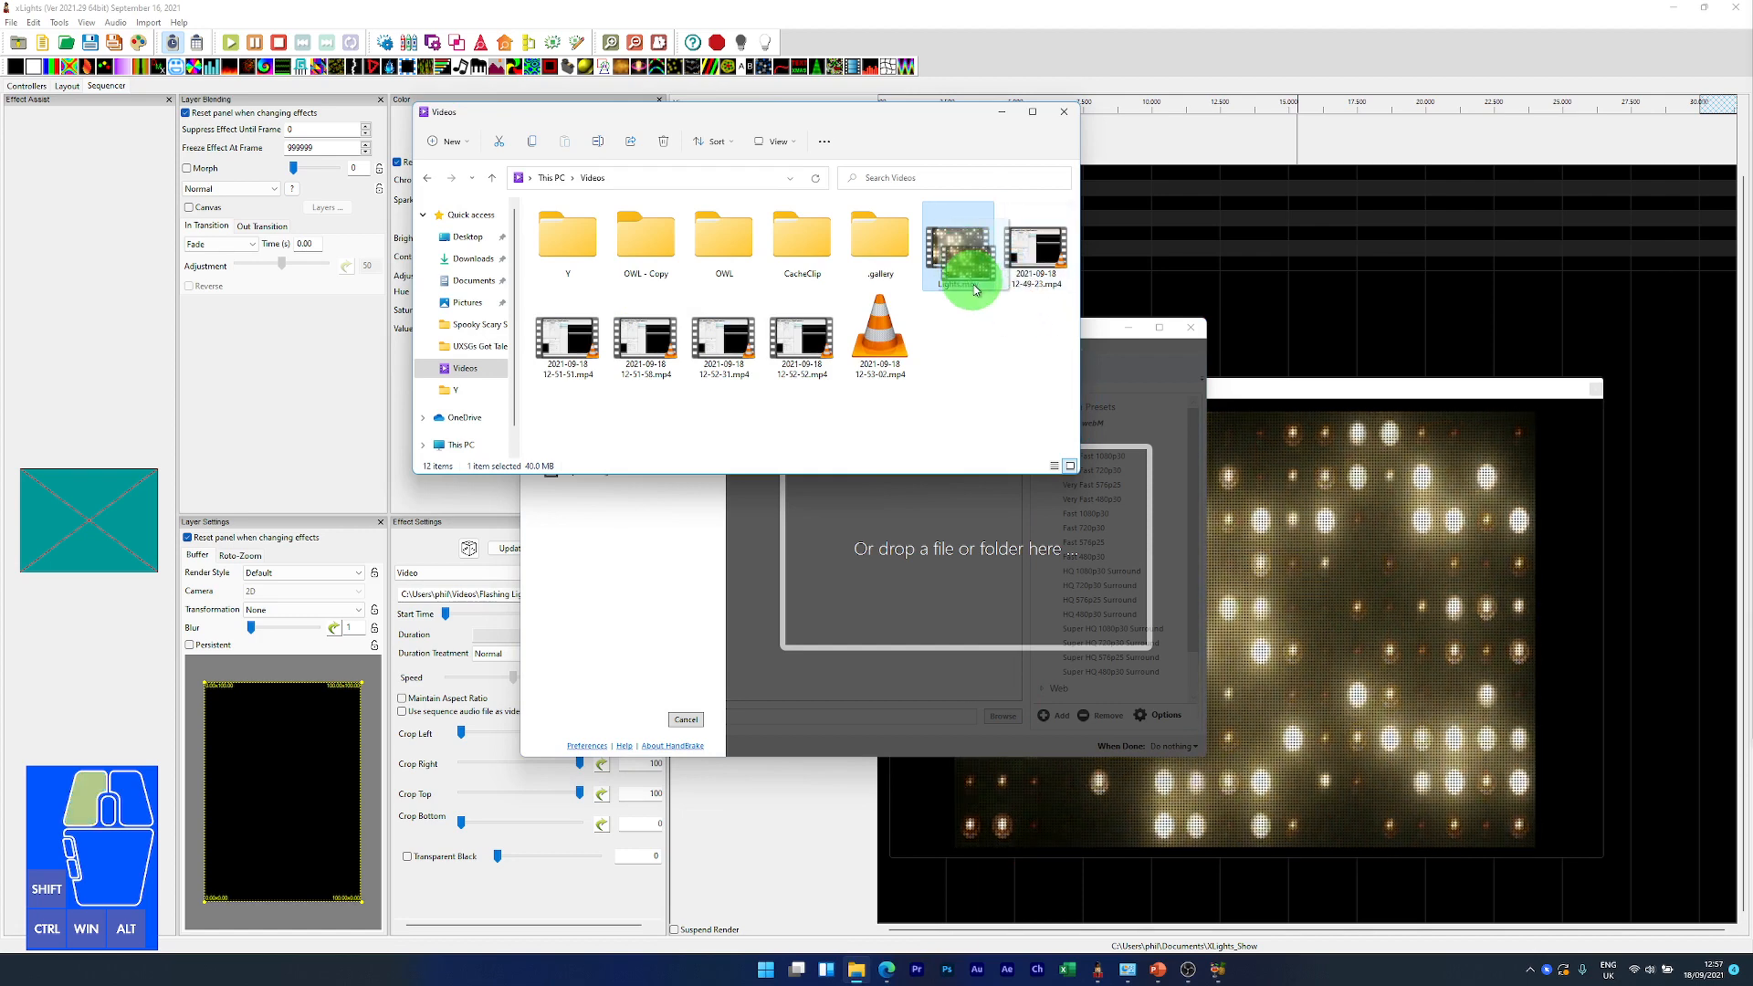
drag(976, 290, 973, 568)
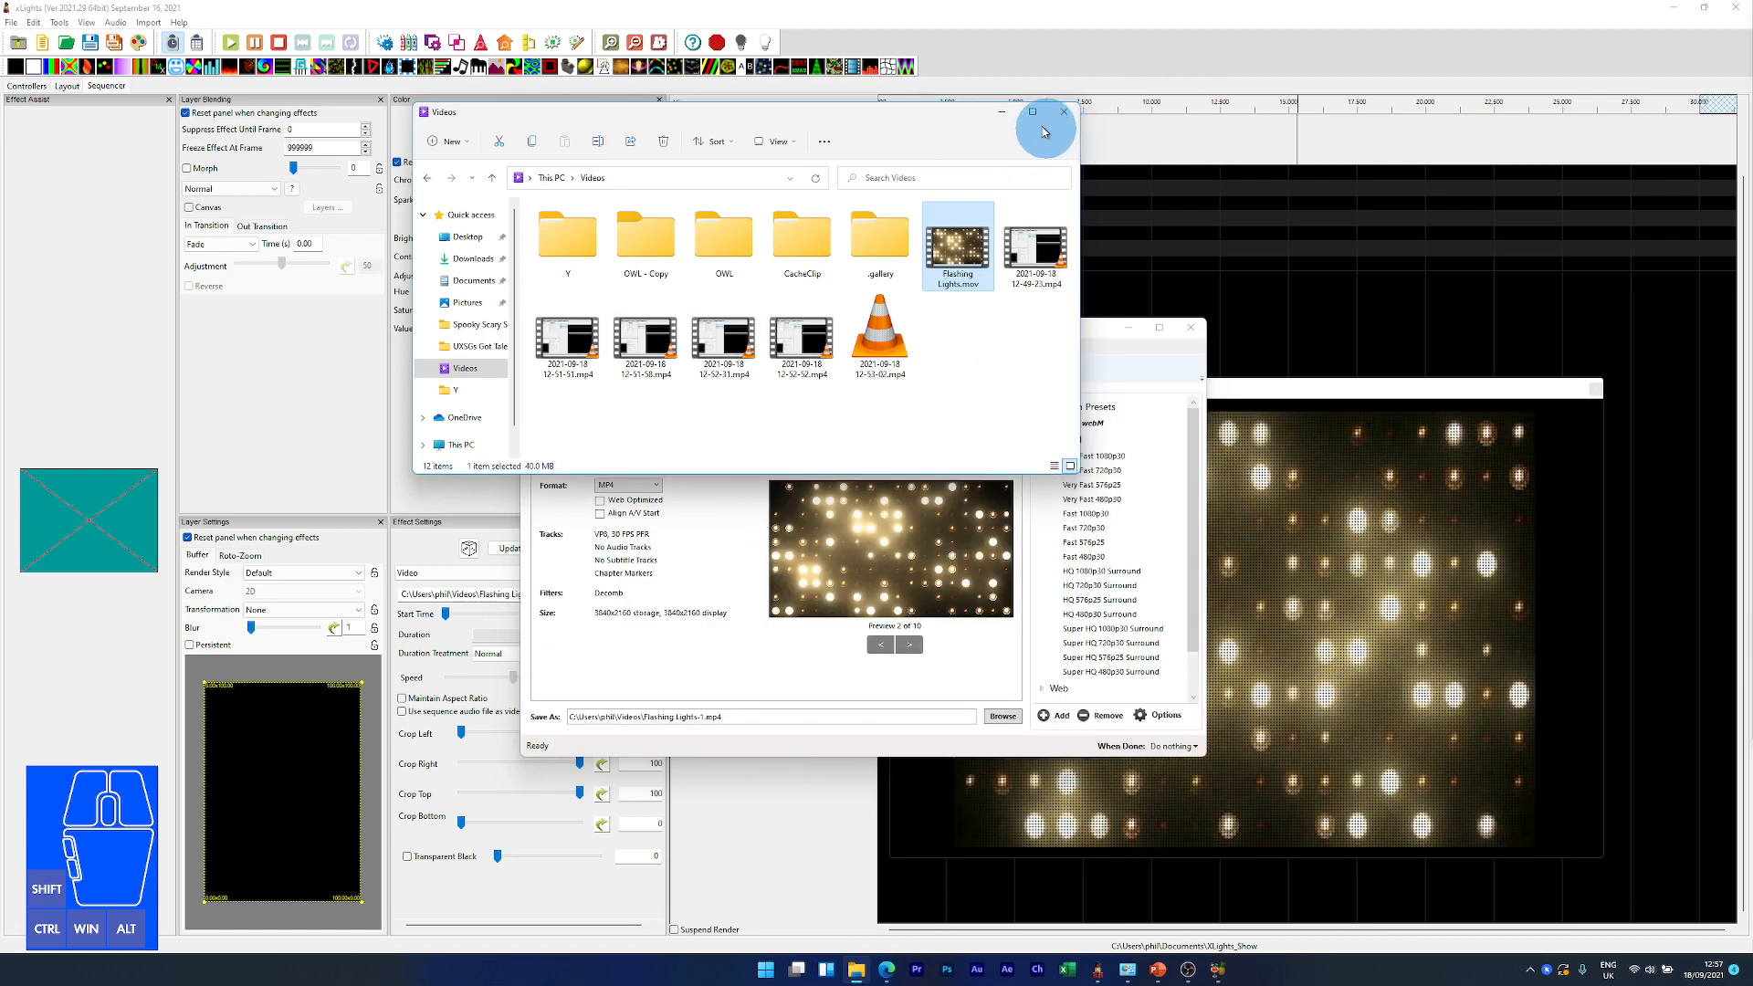
click(1006, 119)
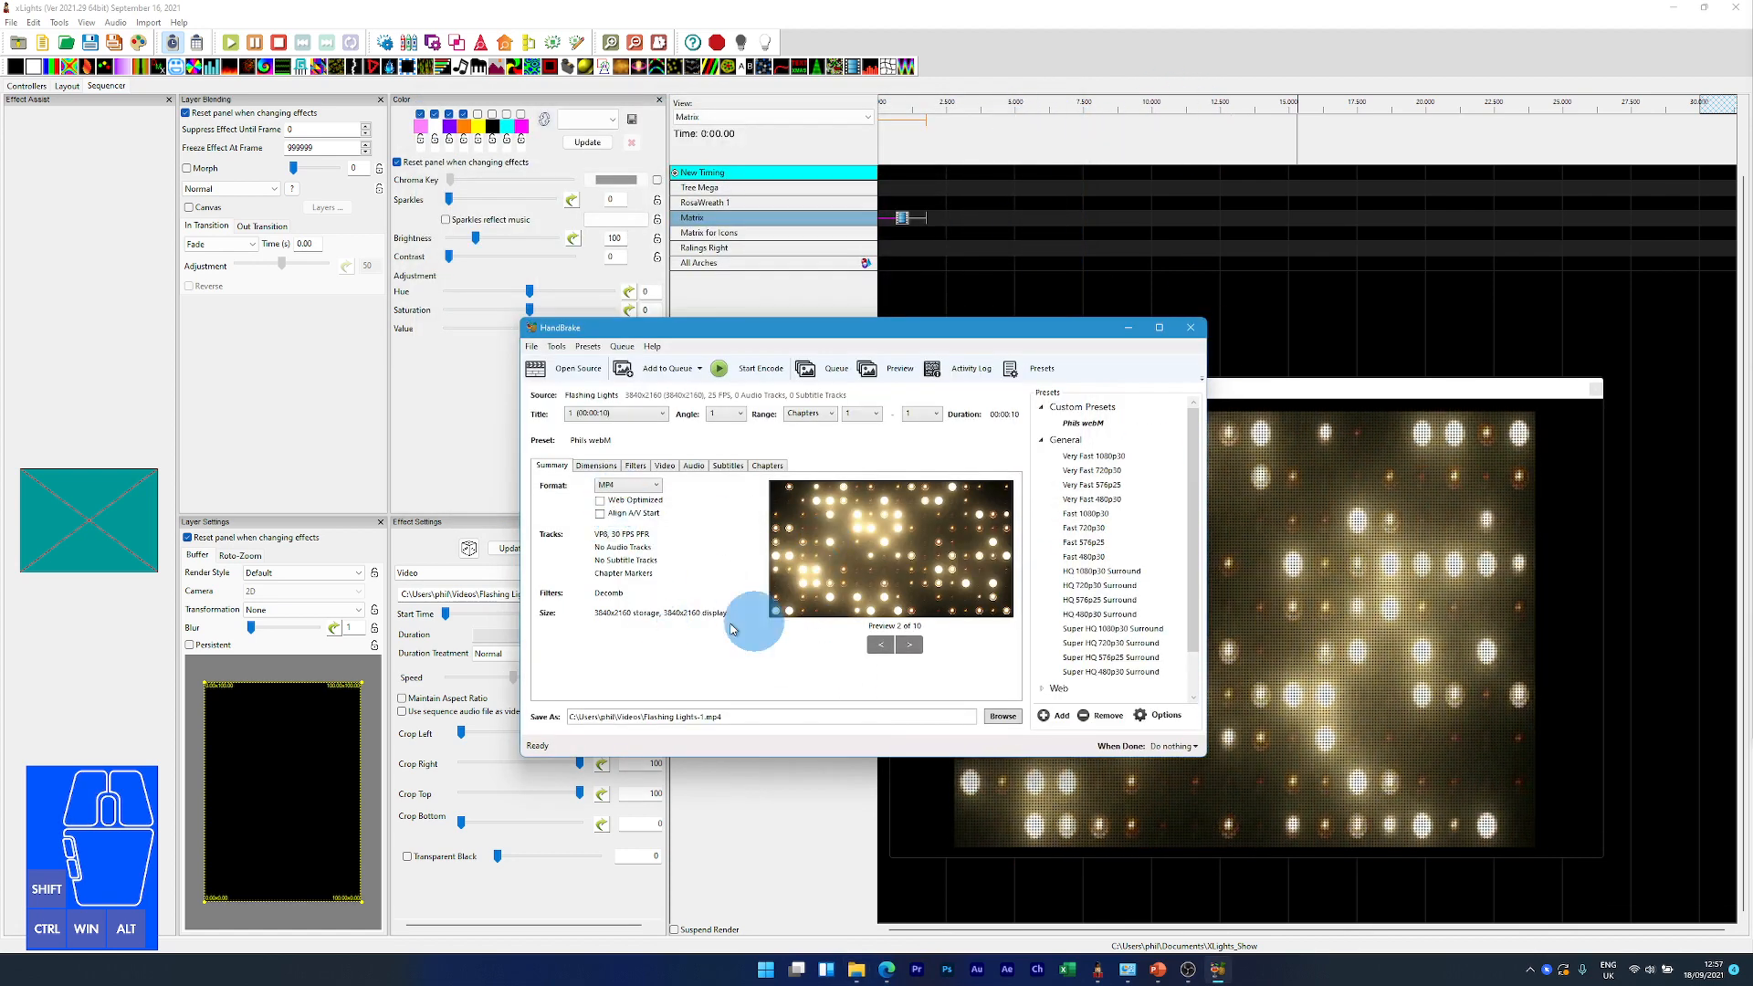
Step: Apply the Very Fast 576p25 preset in HandBrake and review the output width and height in its dimension settings
click(1095, 485)
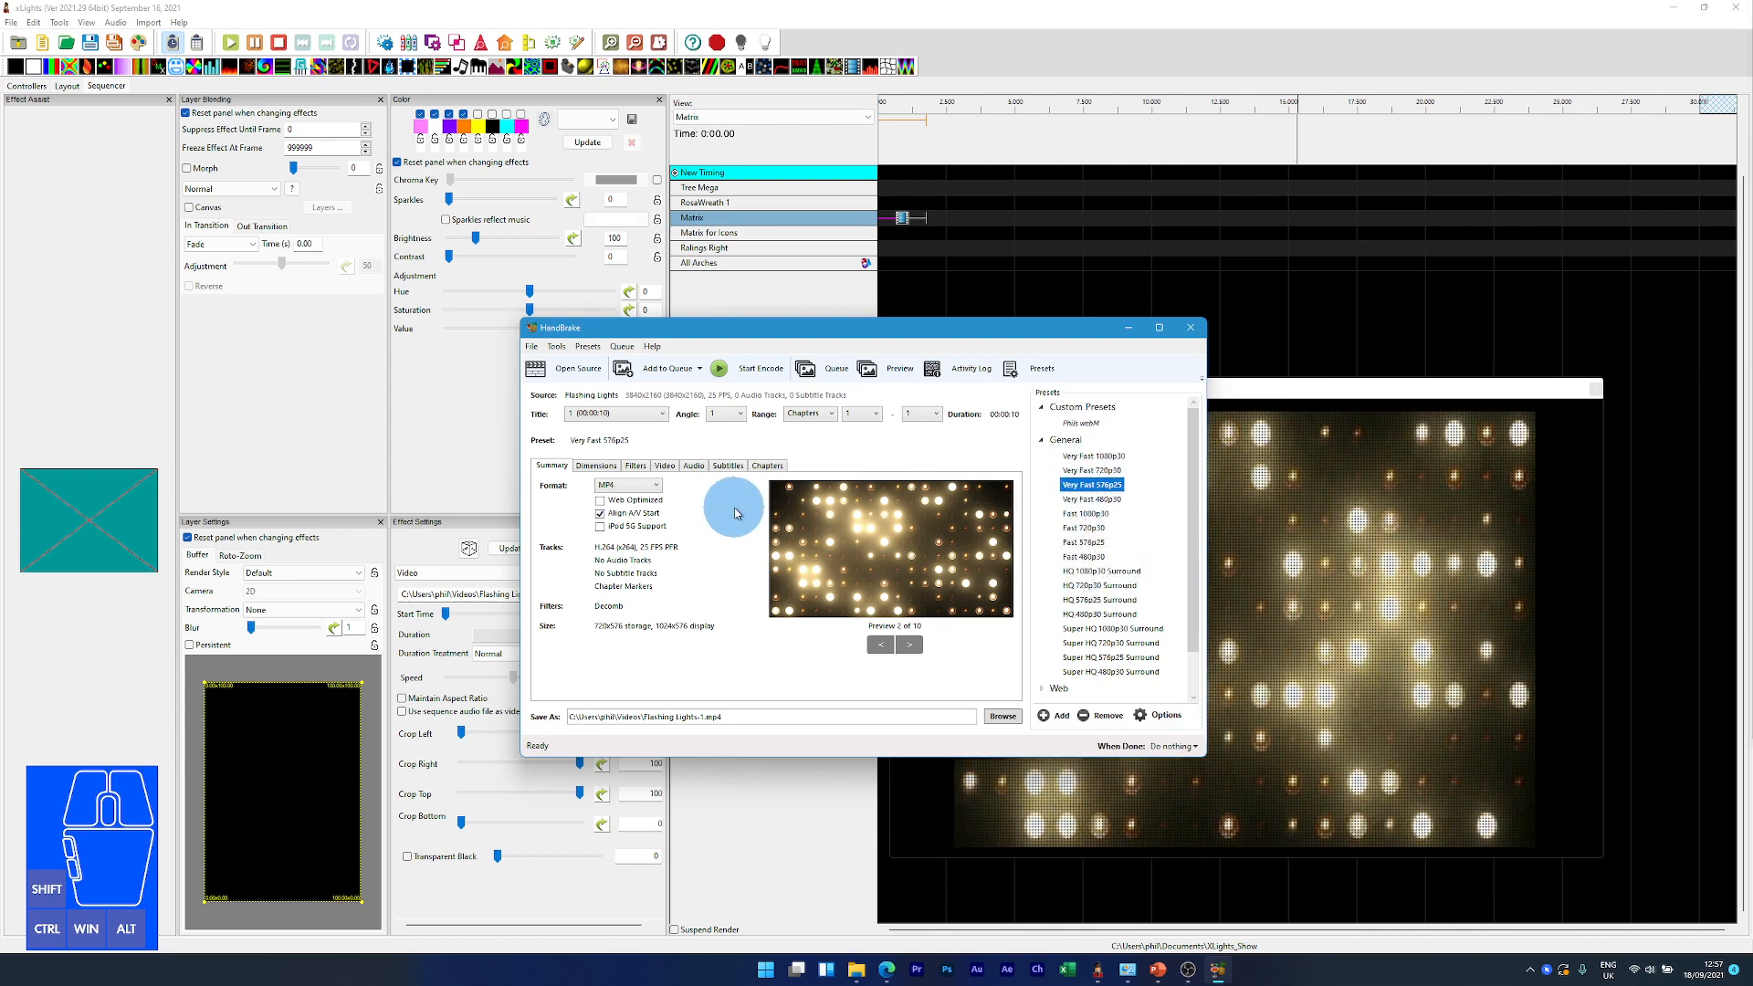
click(594, 466)
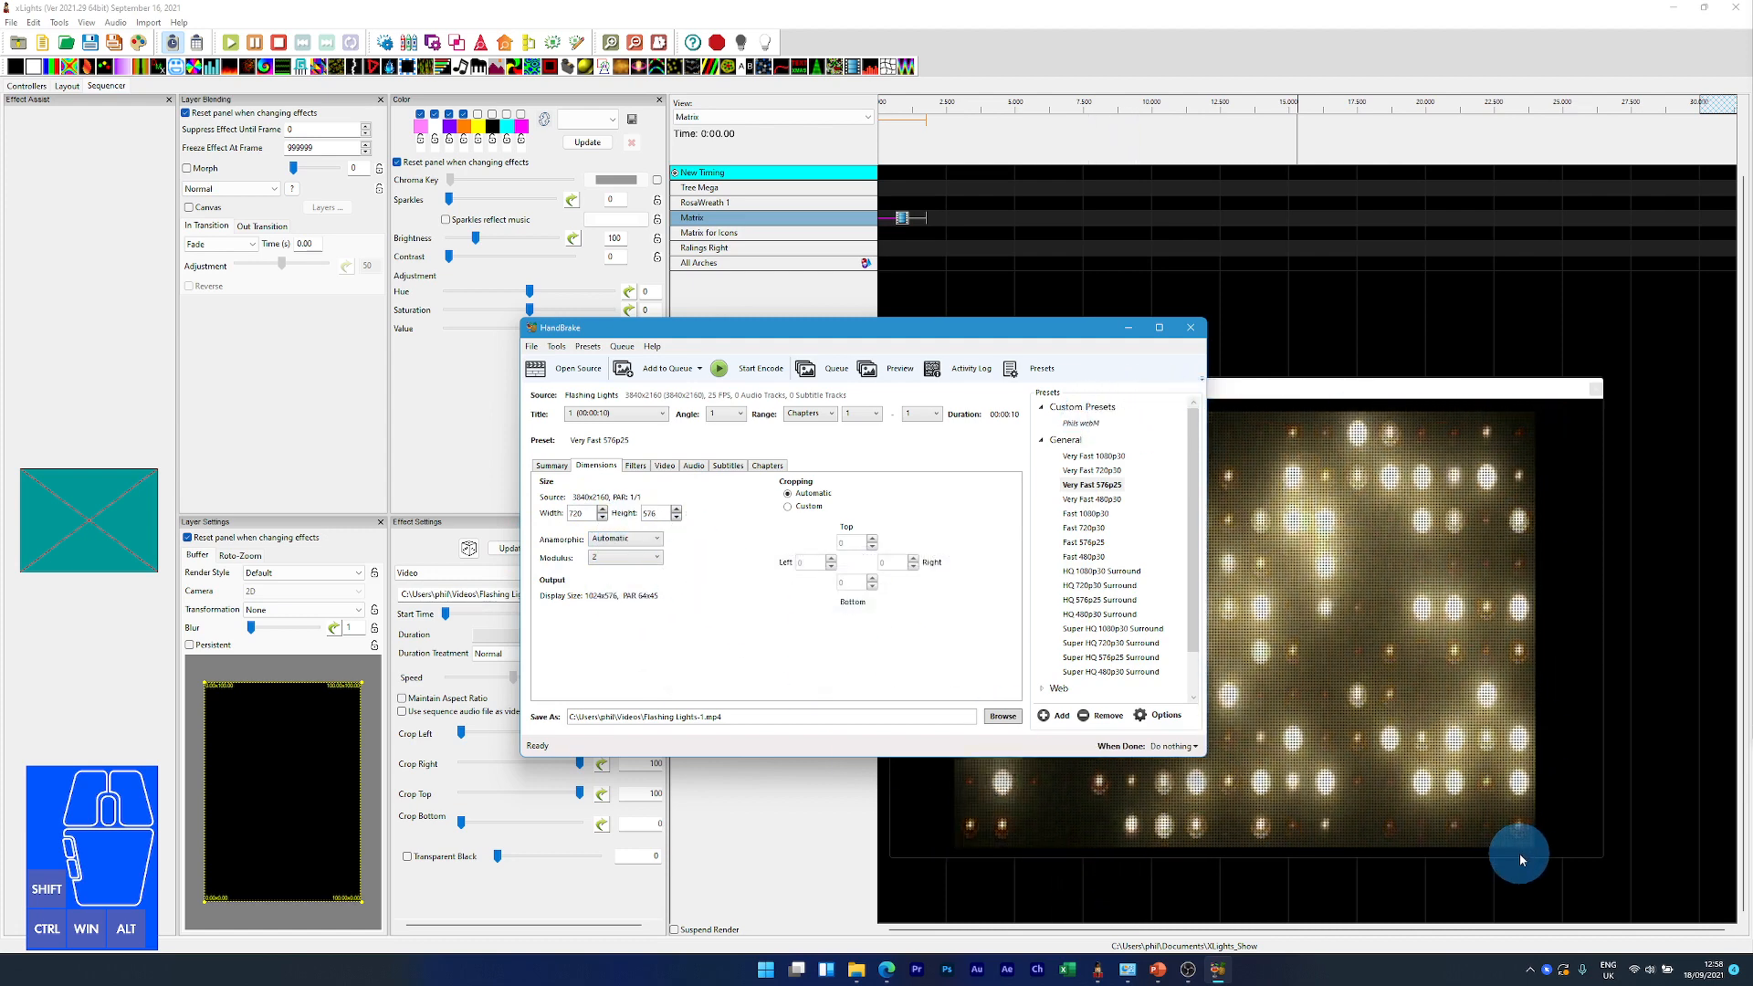
click(588, 515)
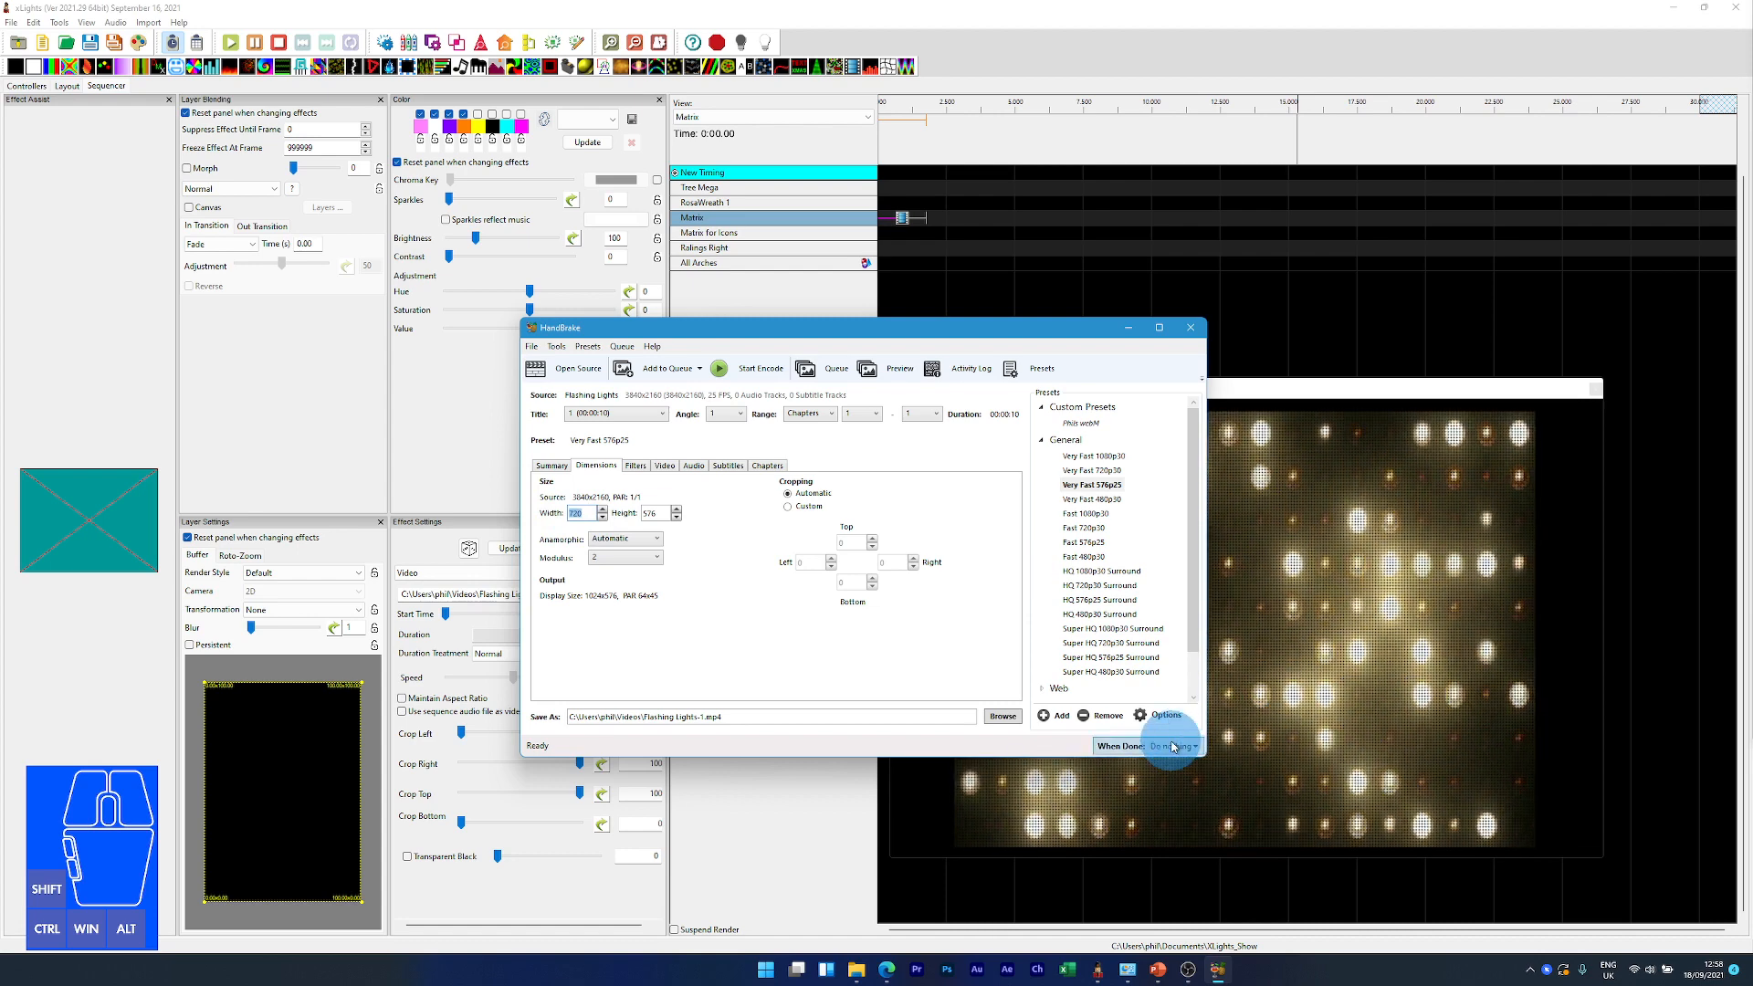
click(586, 515)
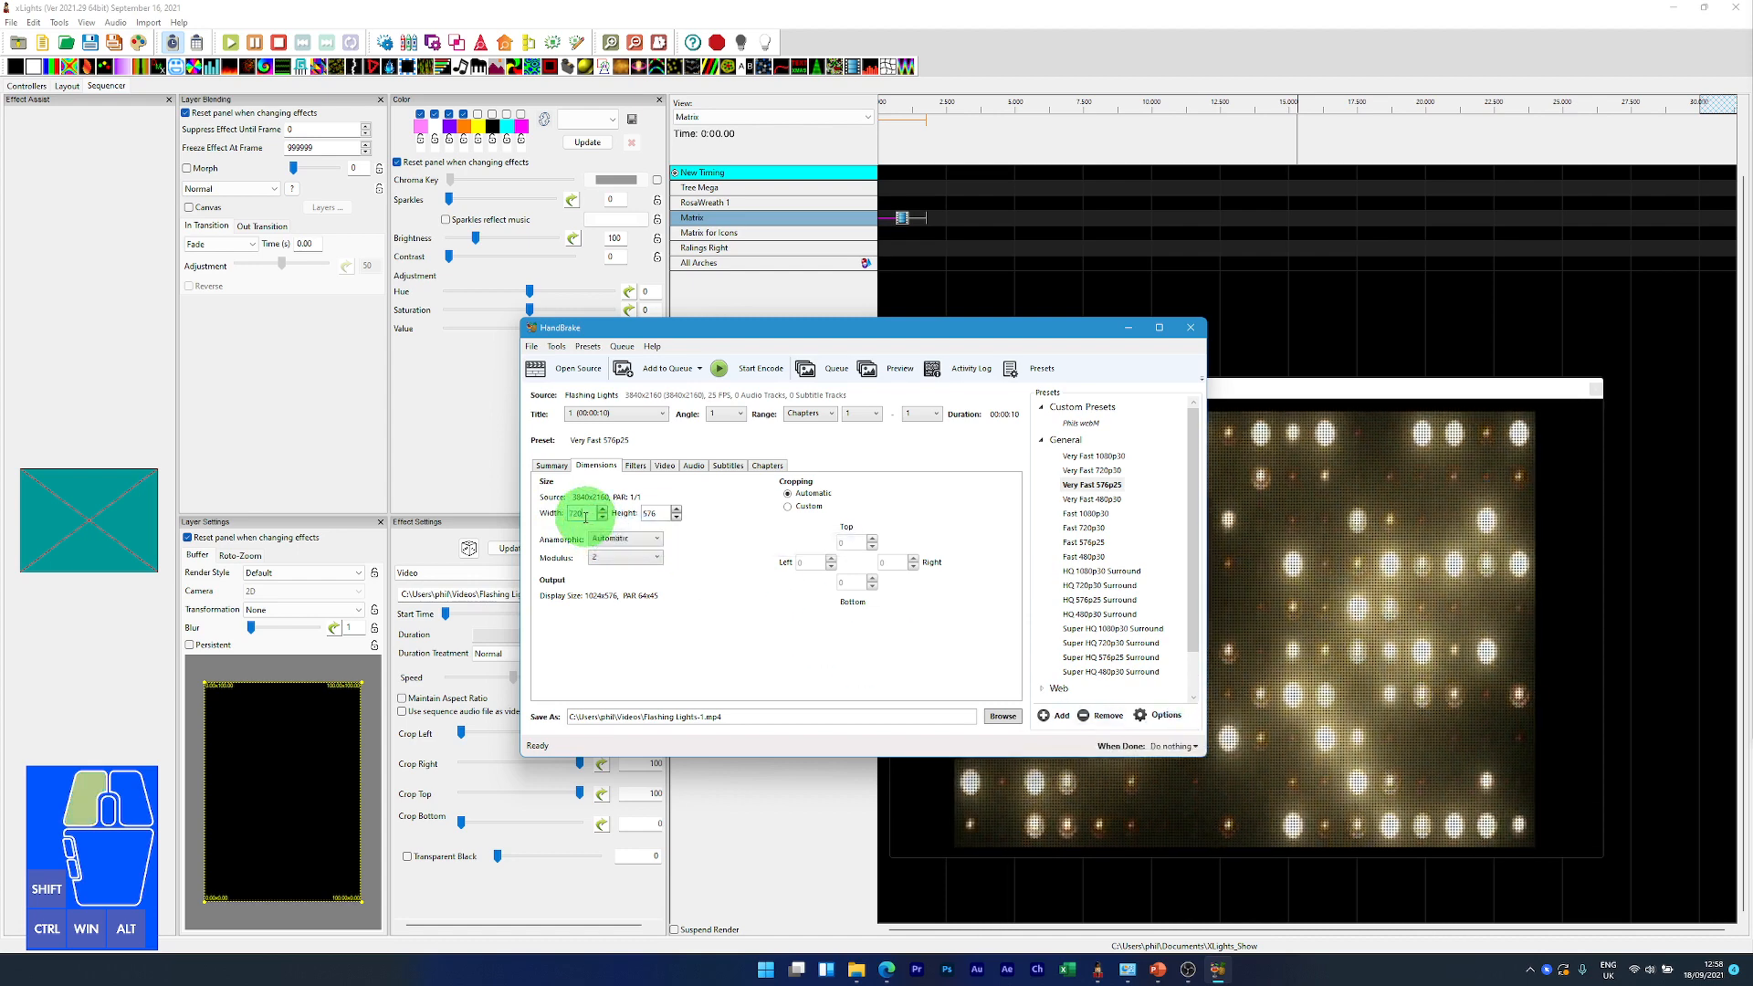
drag(585, 518, 568, 517)
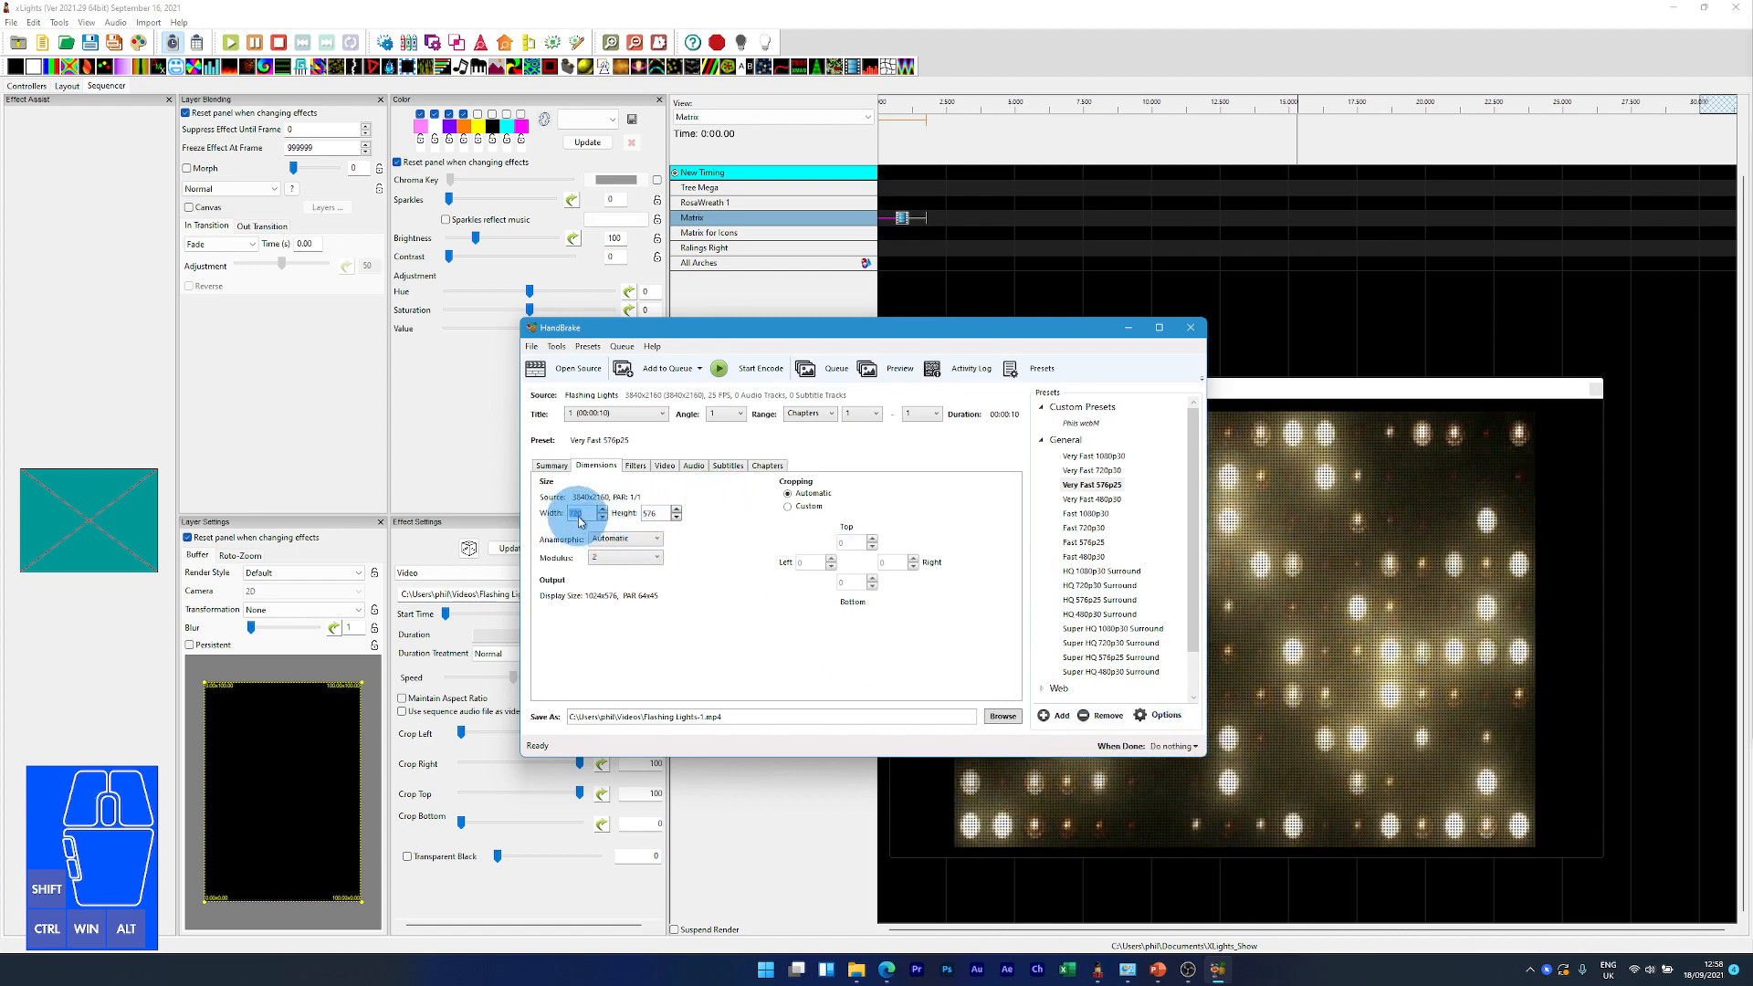
click(649, 514)
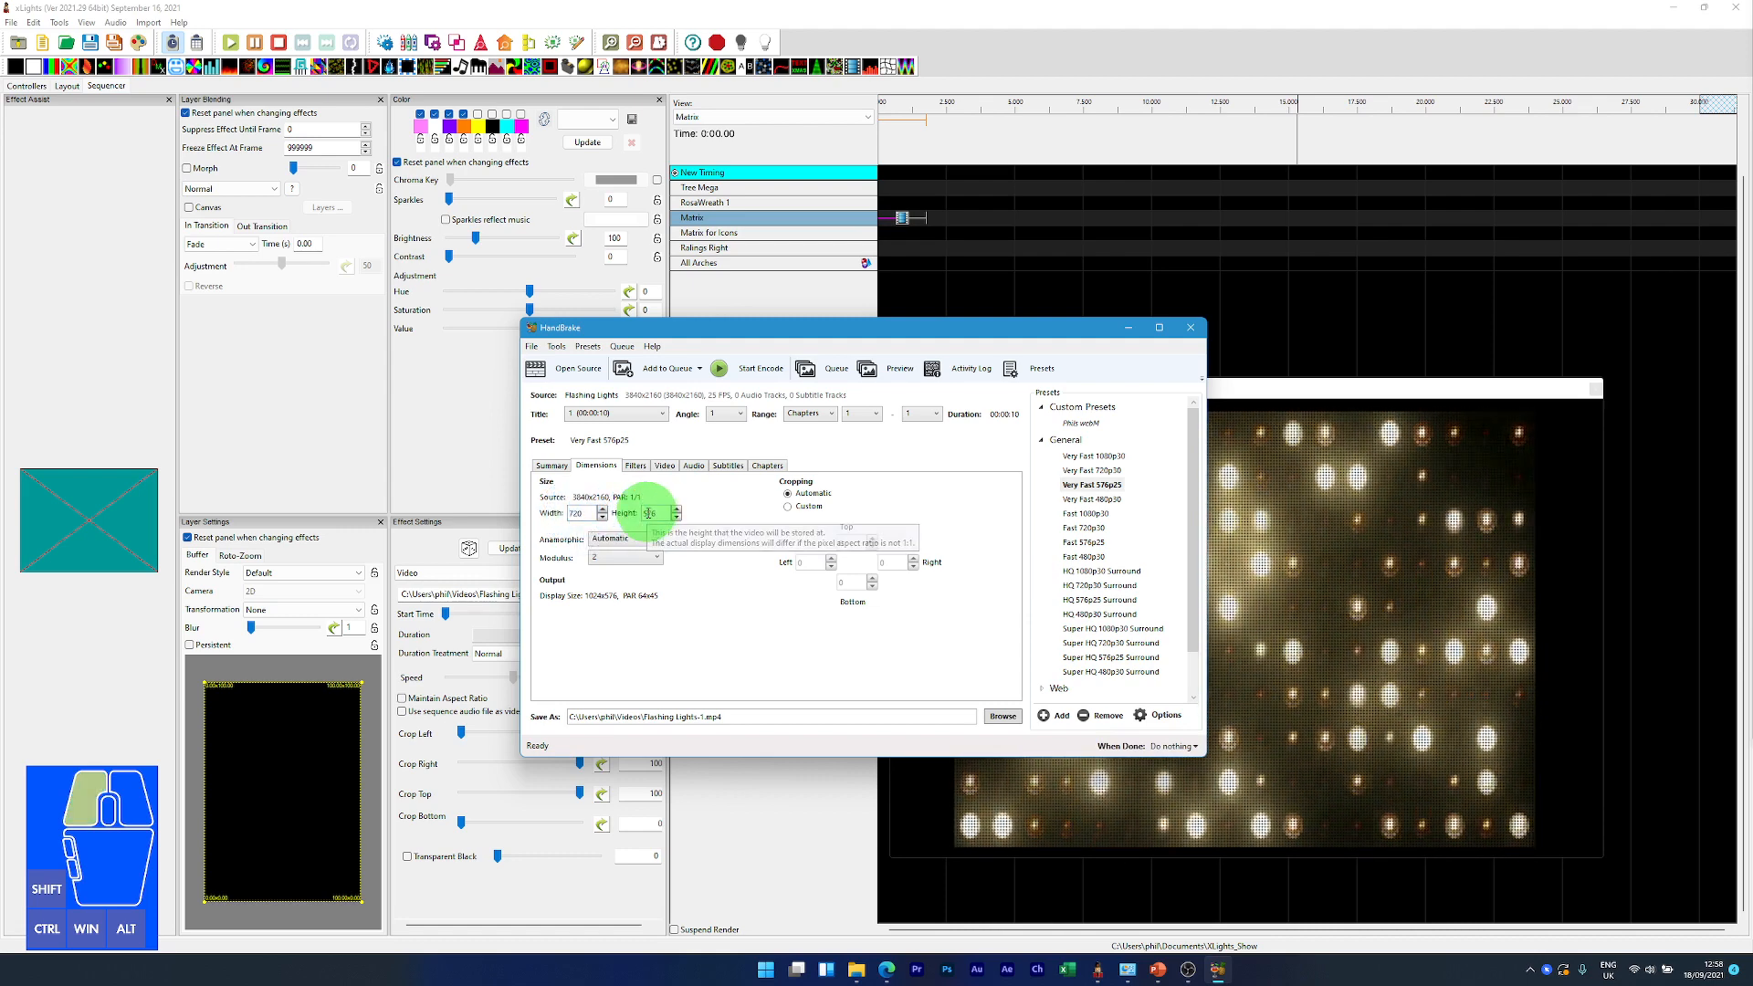
drag(649, 514, 673, 513)
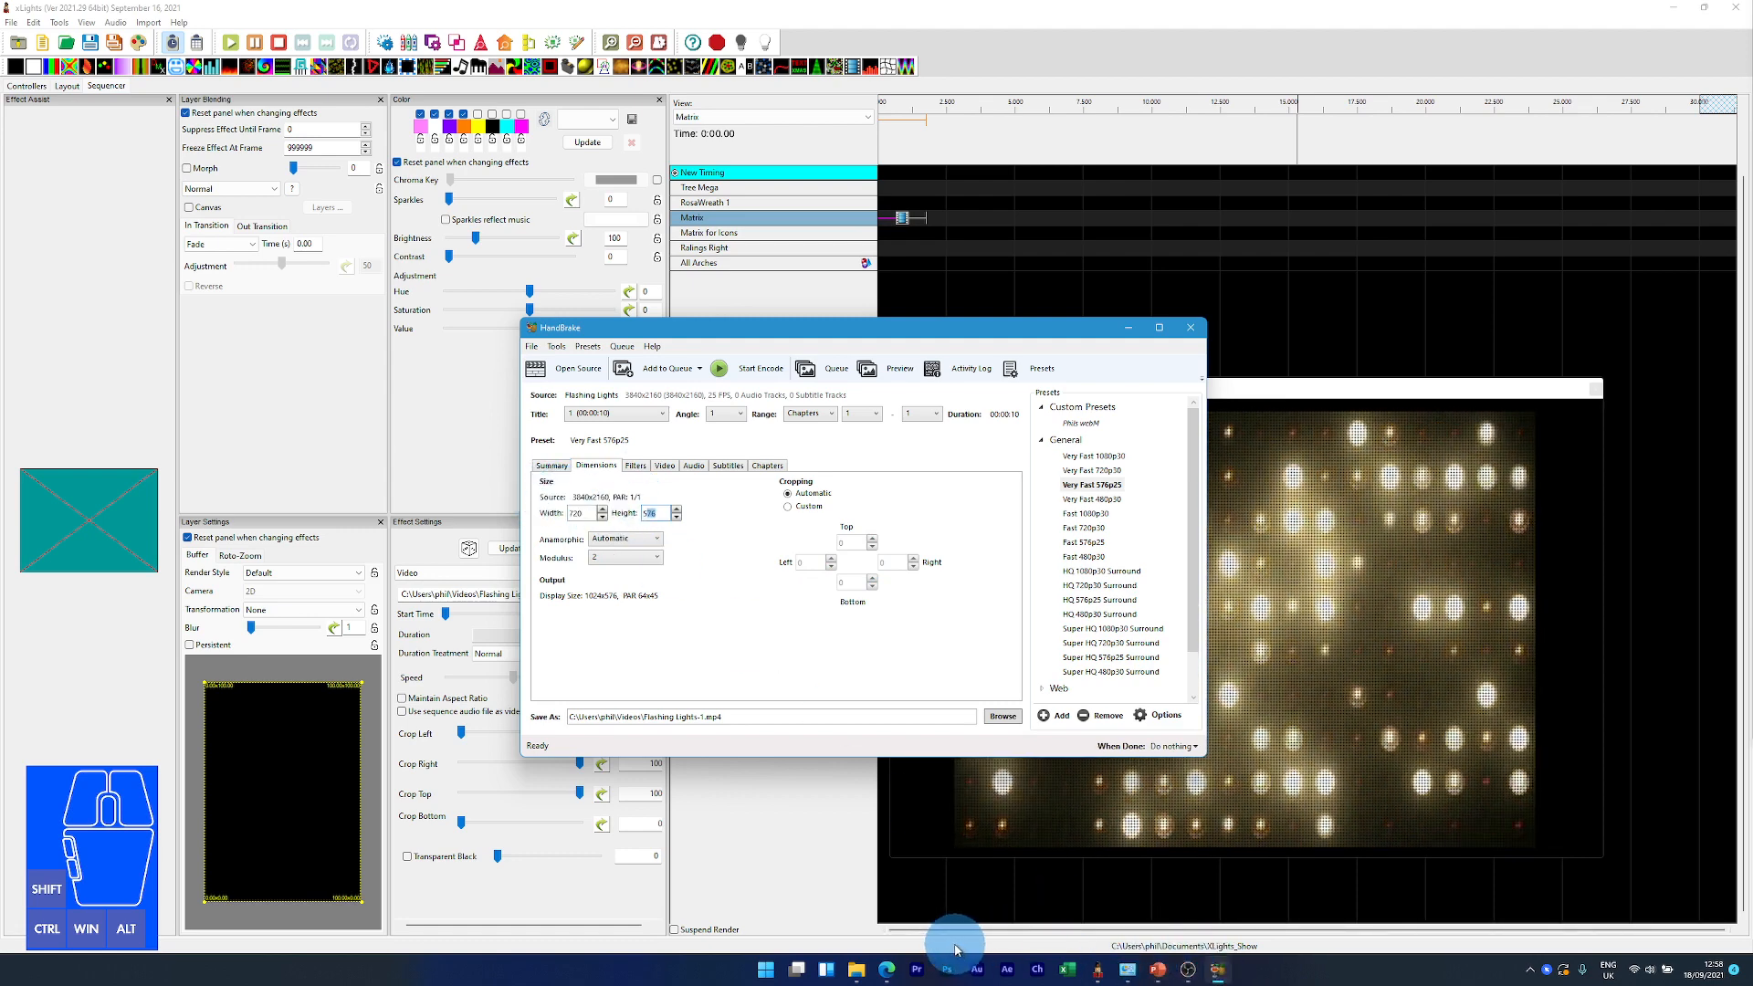
Step: Open Calculator, divide 3840 by 2160 to get the video's aspect ratio, and store the result in memory
click(765, 970)
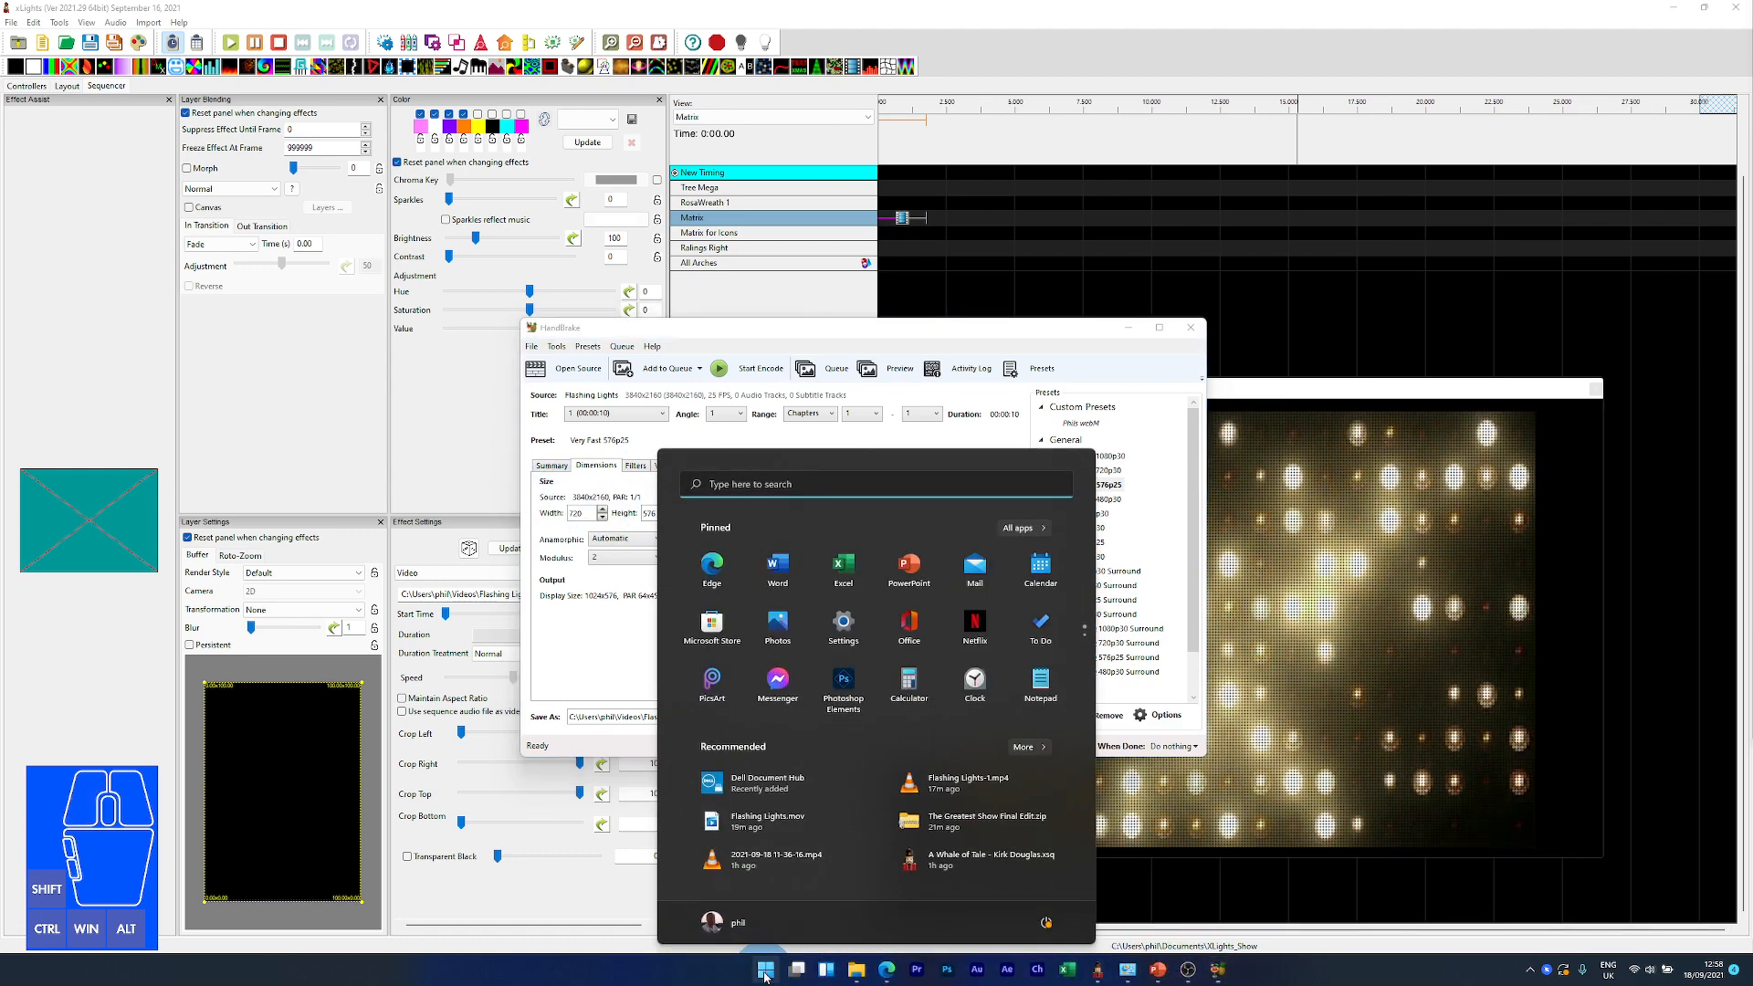
text(CA)
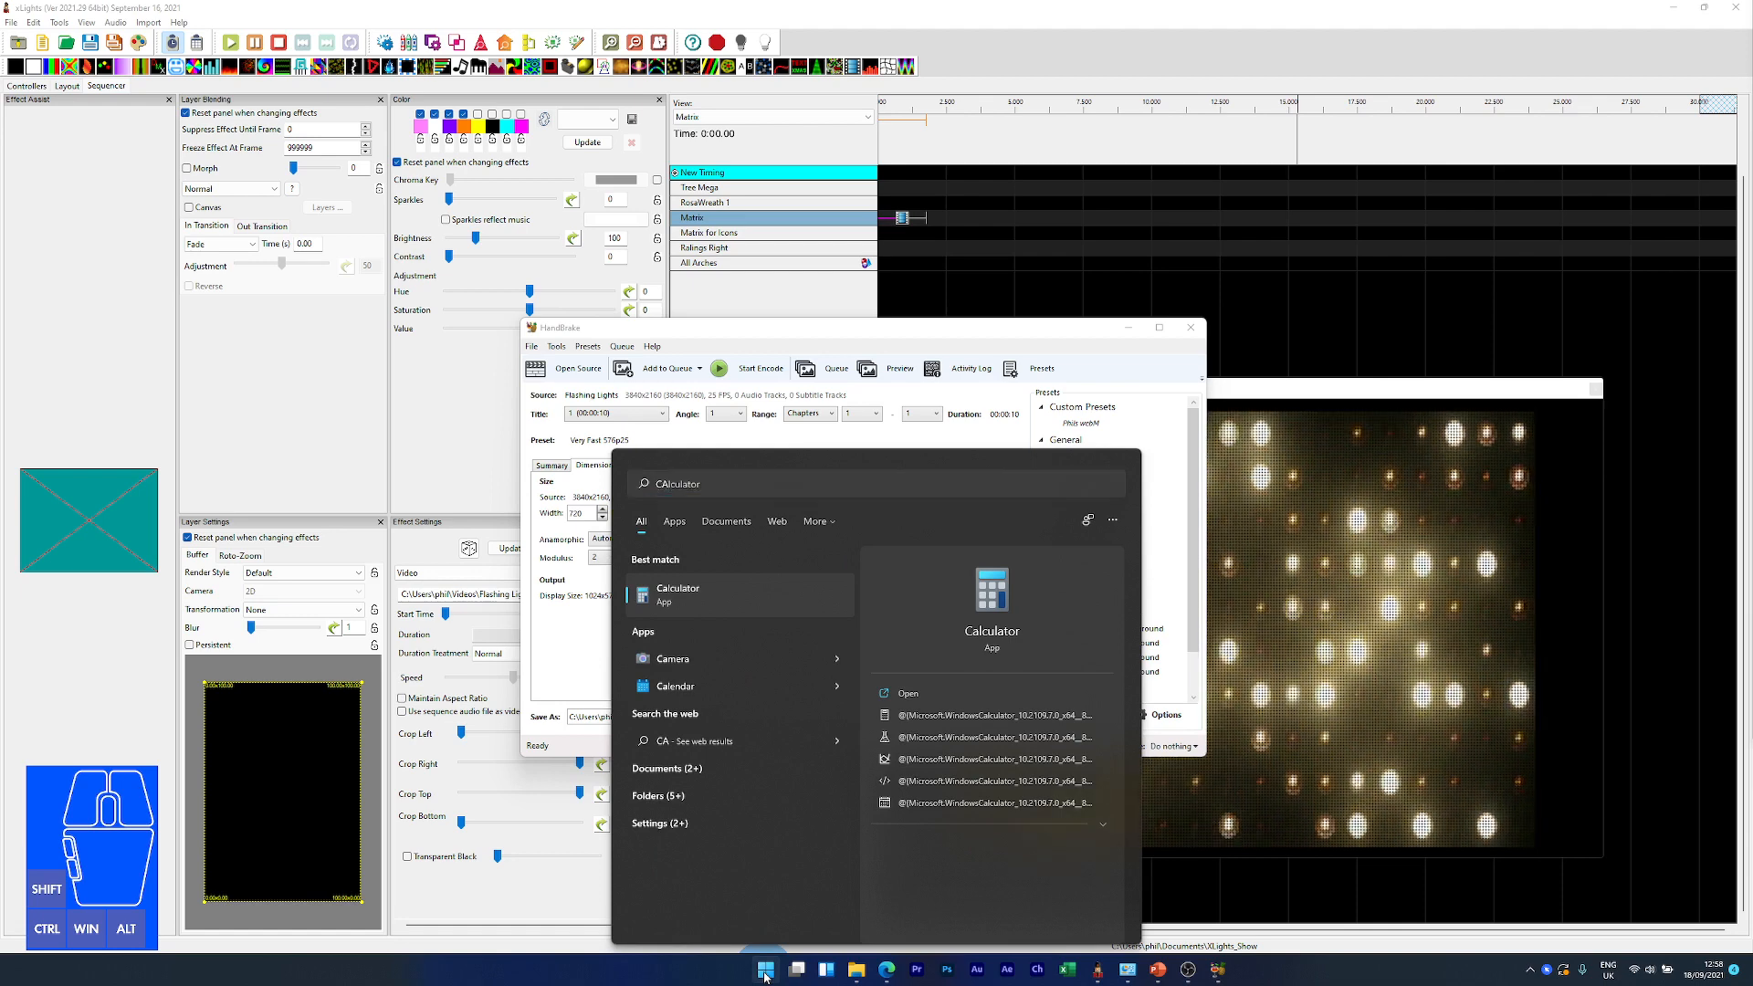
key(Return)
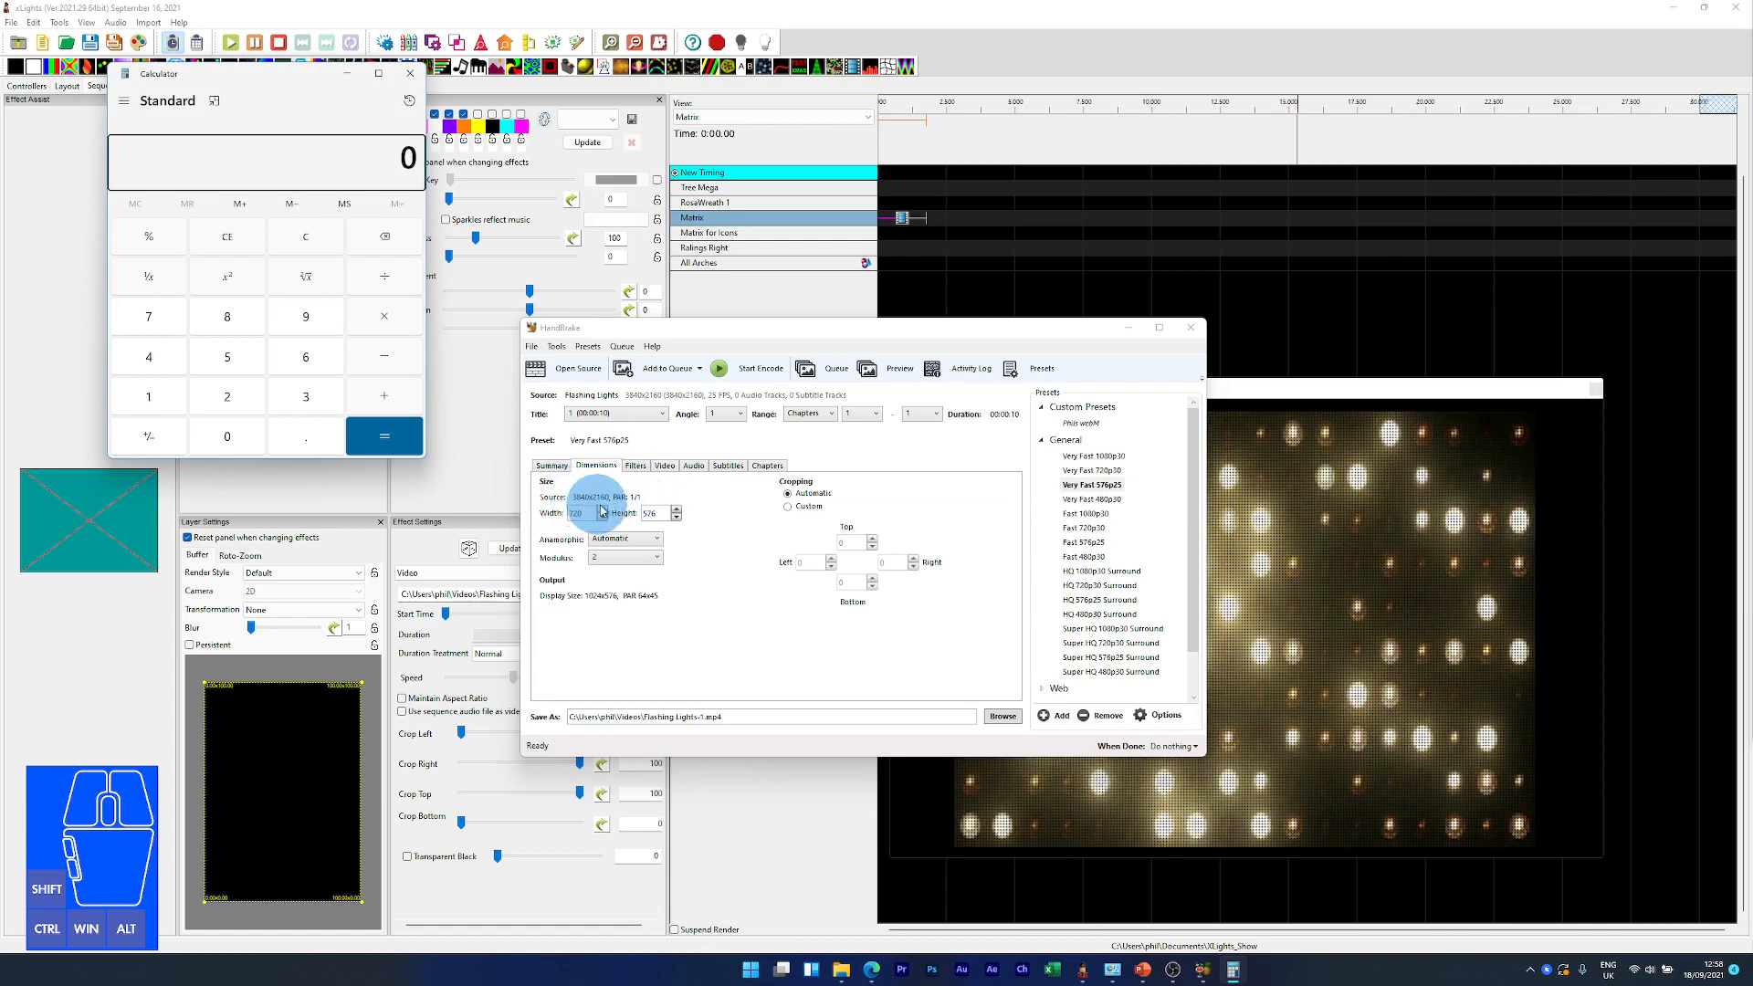
click(310, 409)
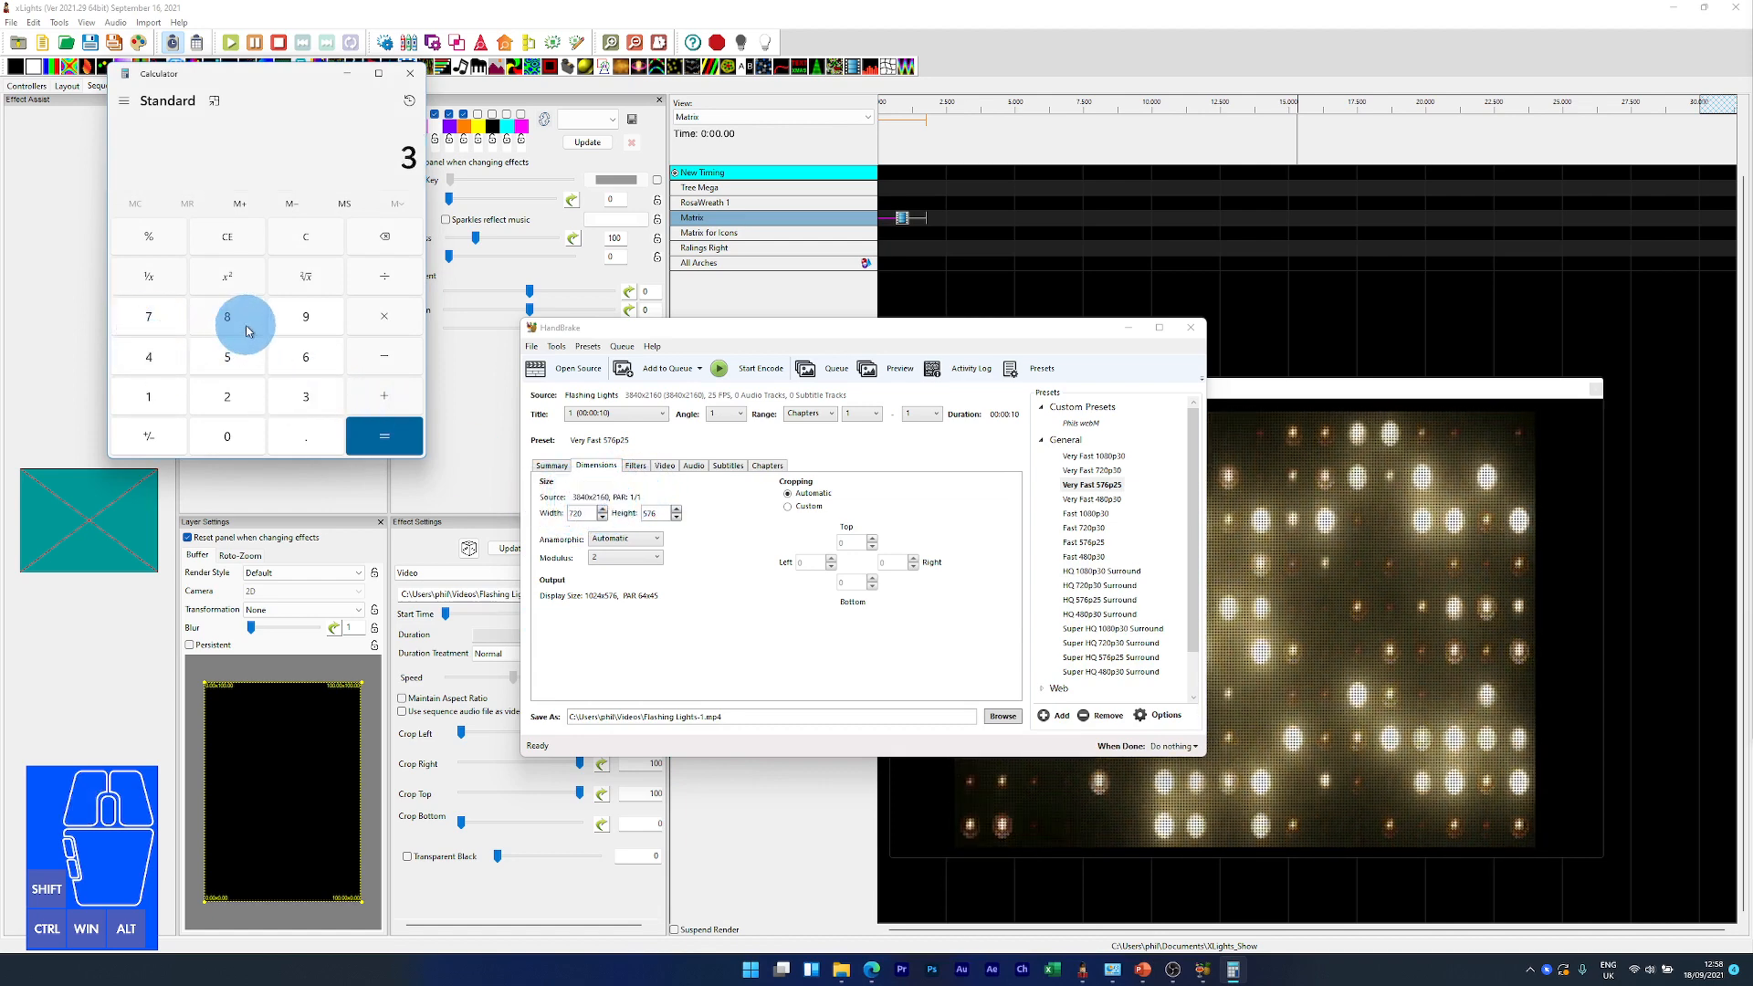
click(143, 356)
click(224, 440)
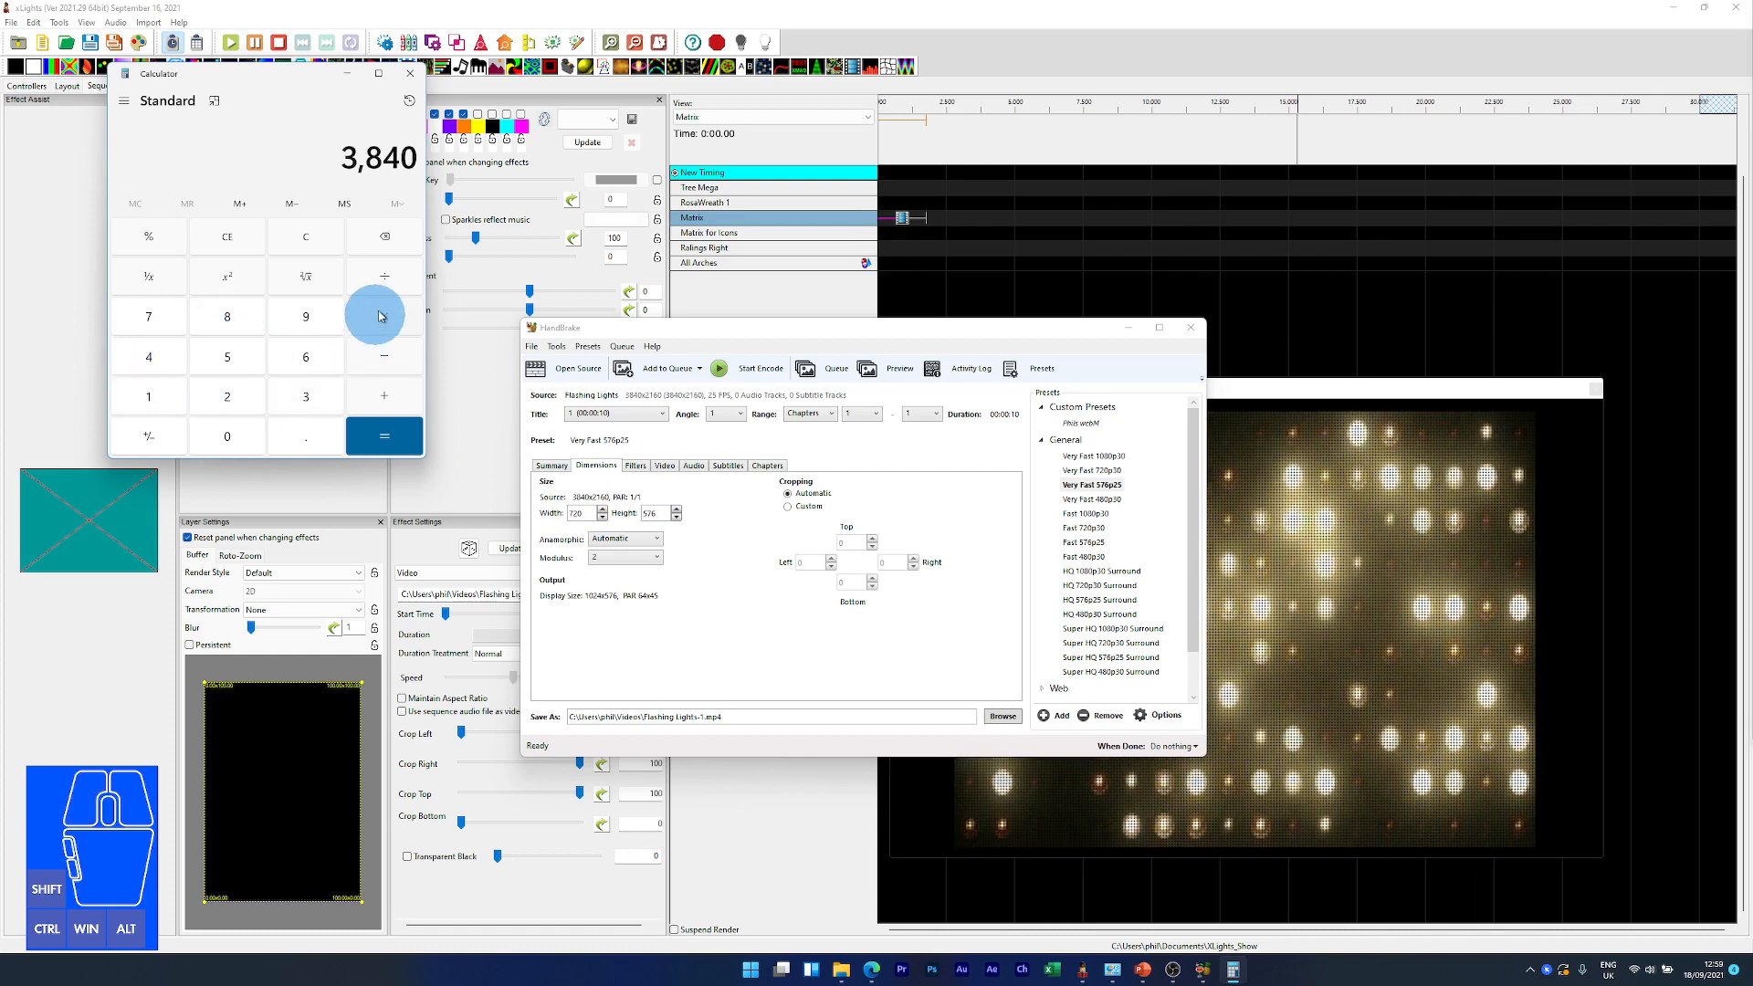
click(220, 398)
click(157, 392)
click(219, 432)
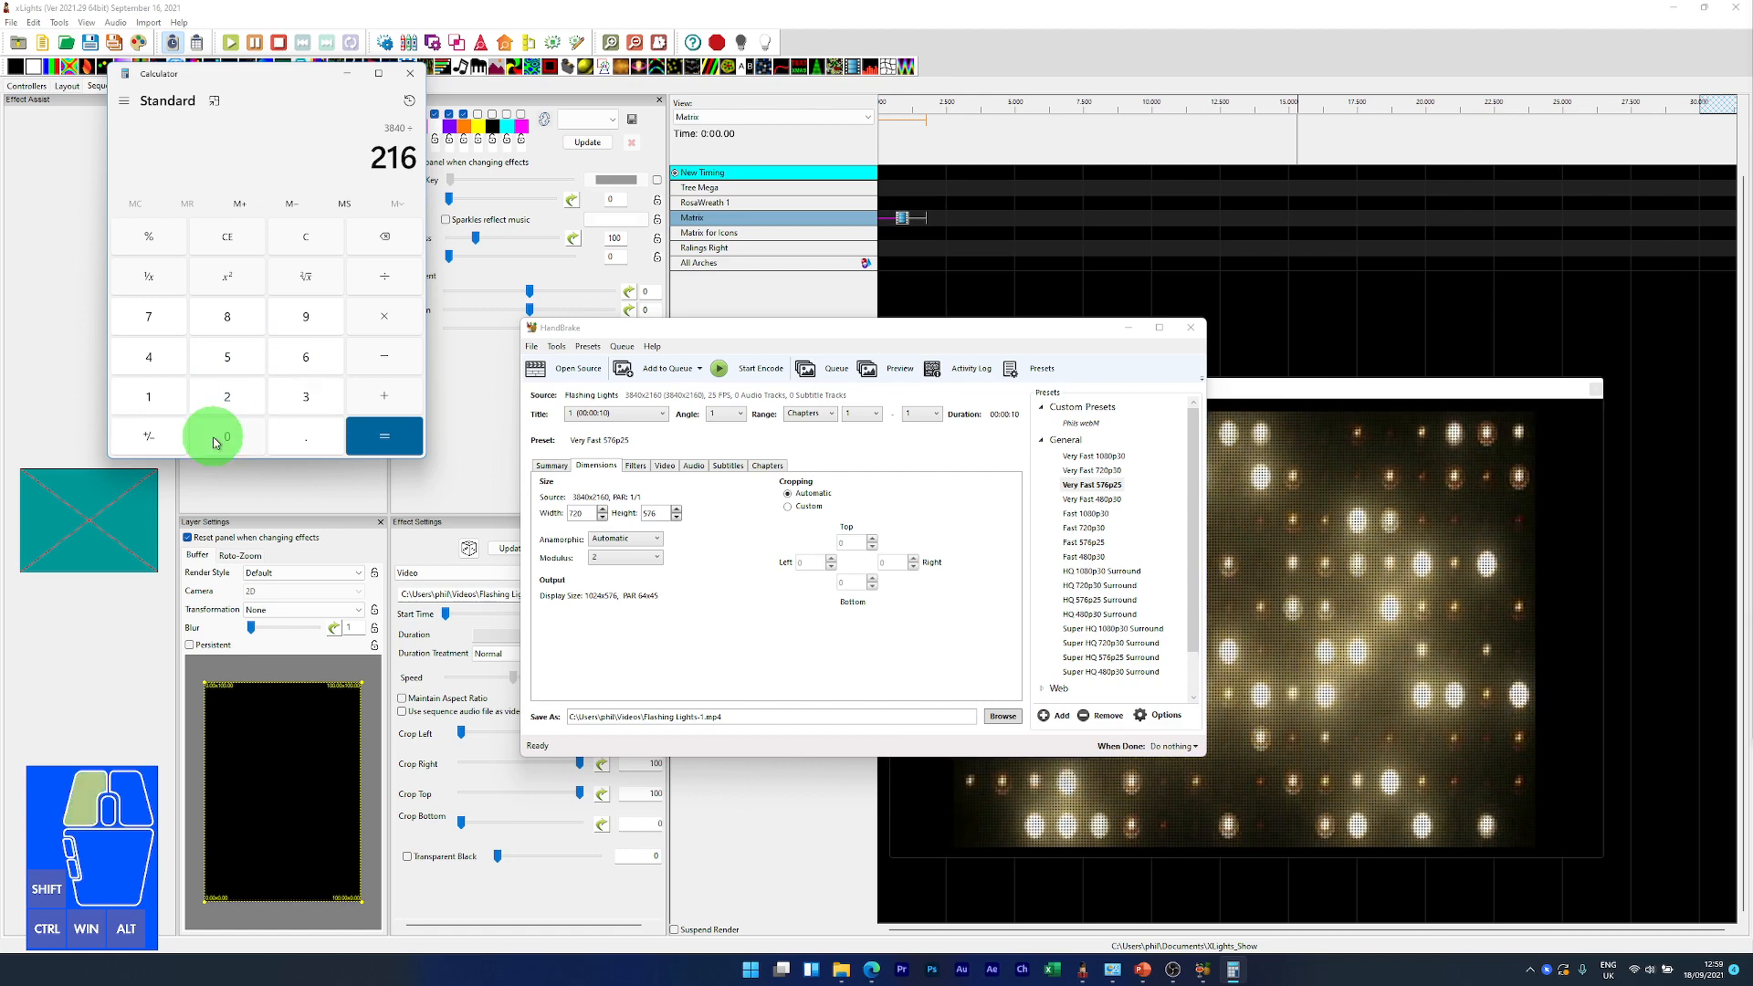
click(387, 433)
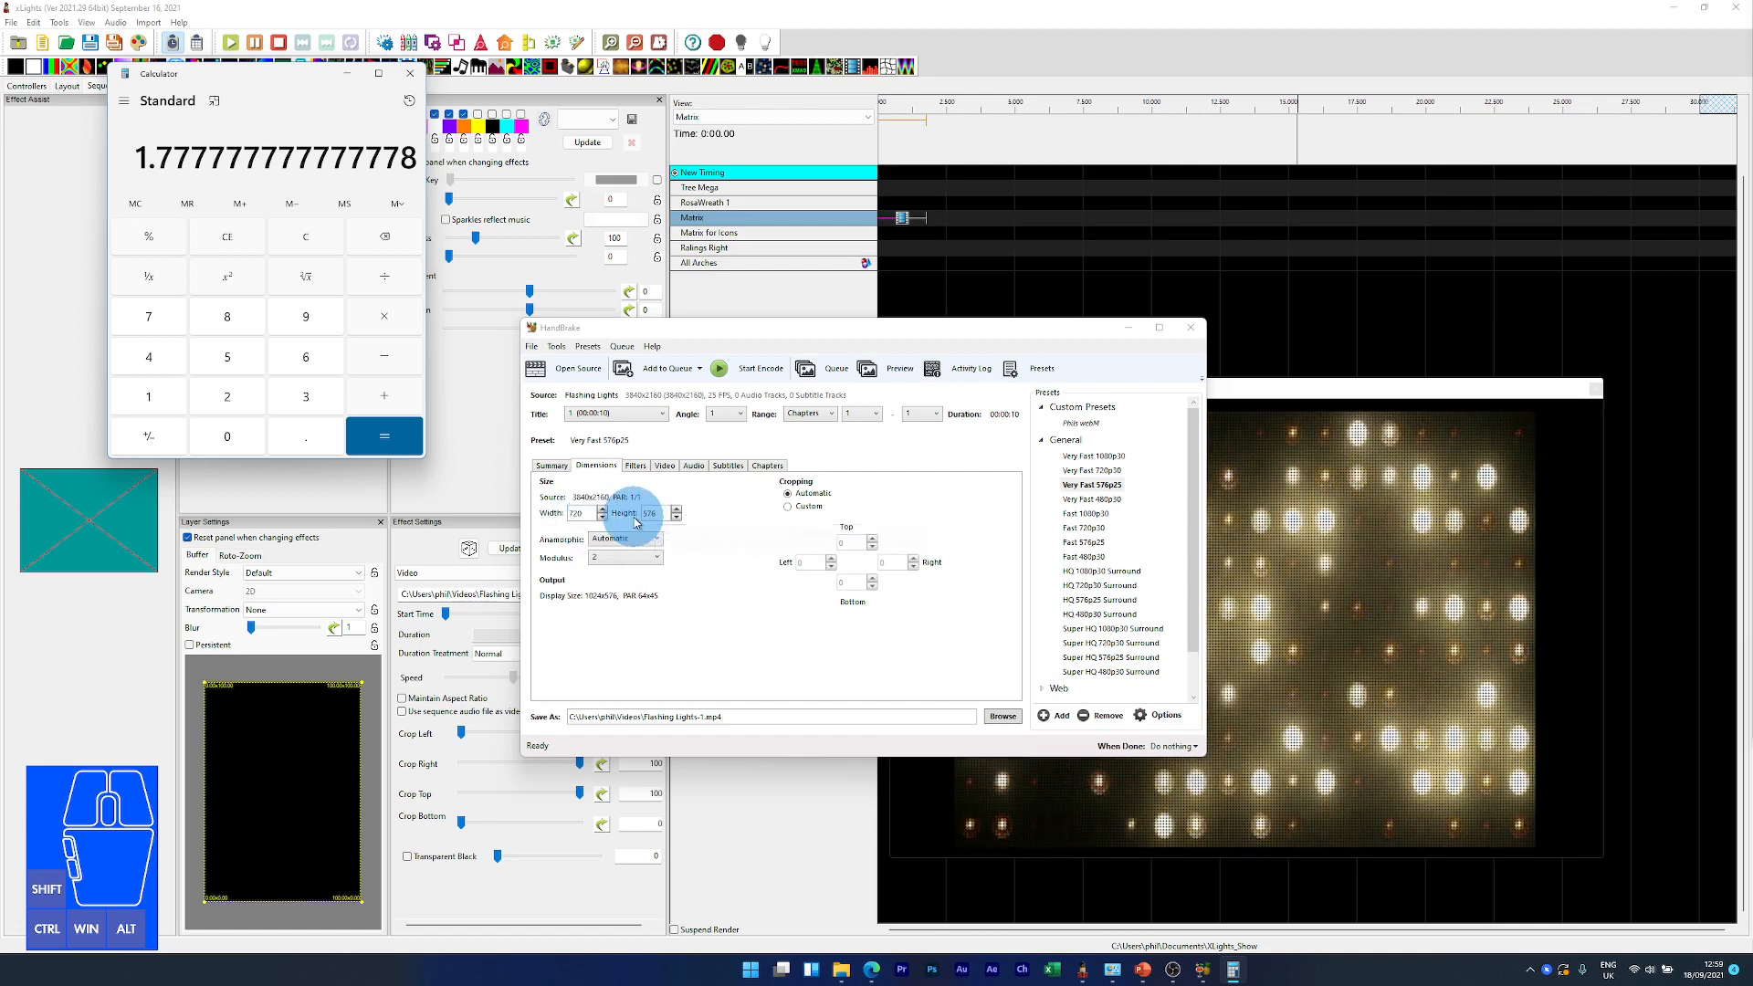
Step: Multiply a height of 150 by the stored aspect ratio to work out the matching width
click(155, 404)
click(227, 358)
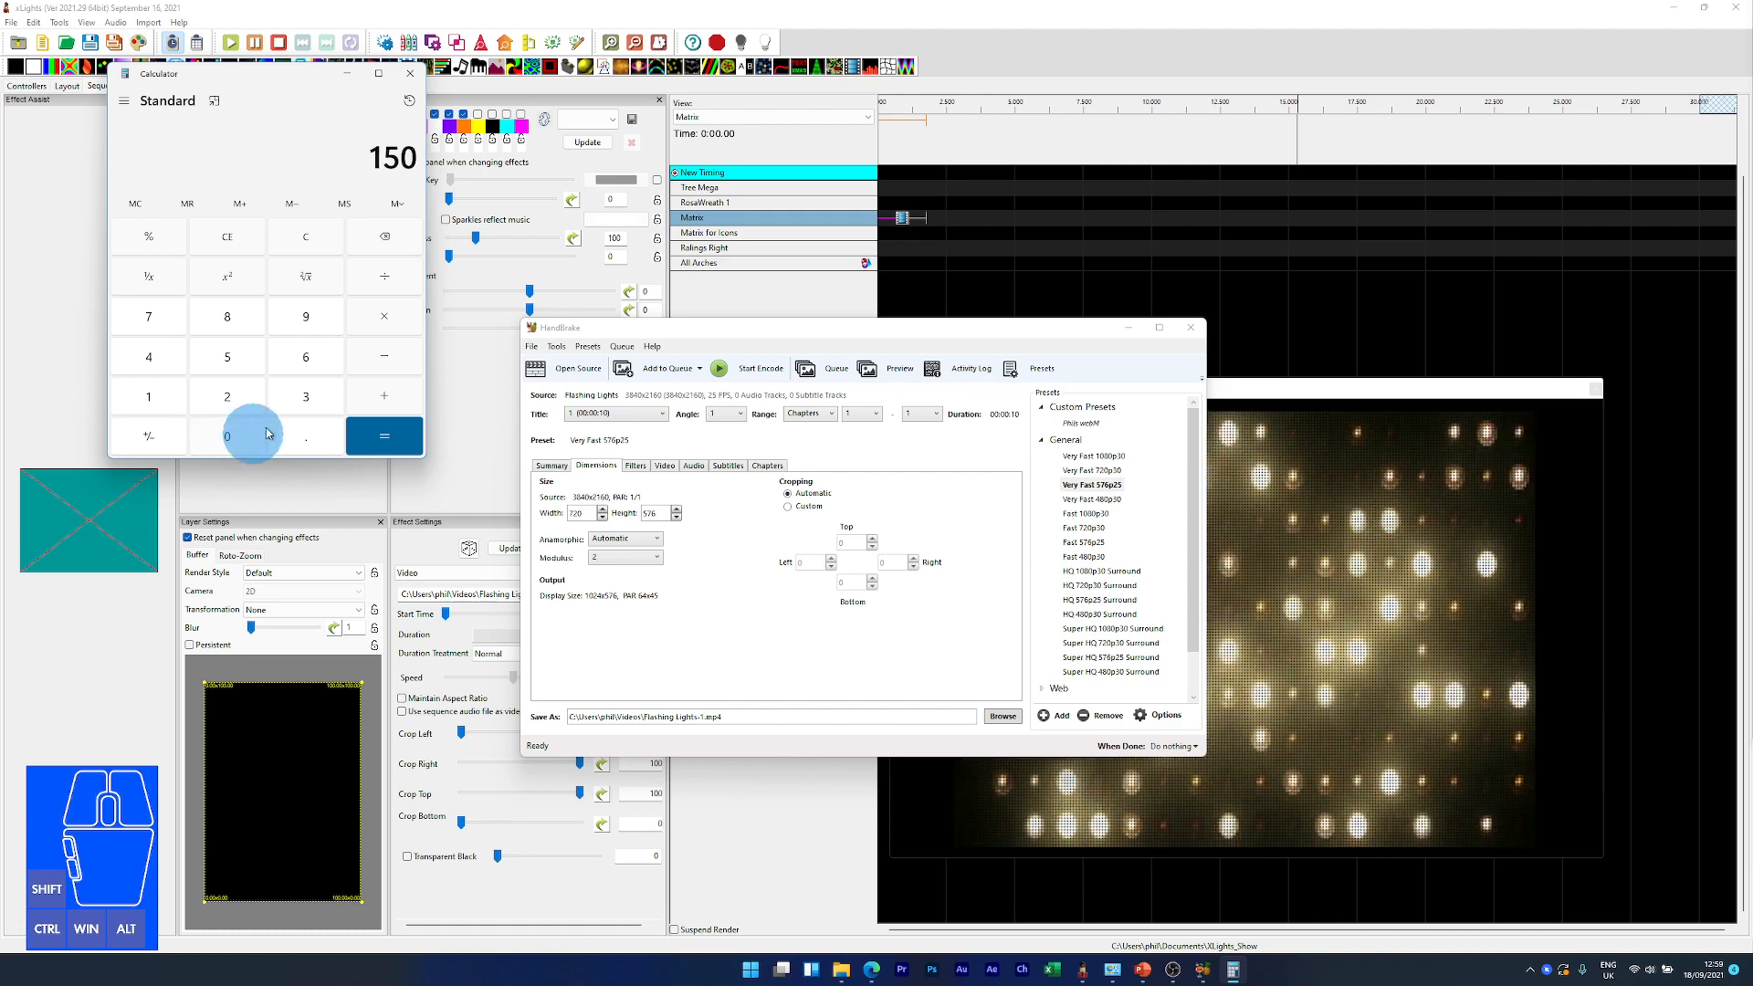
click(381, 329)
click(239, 368)
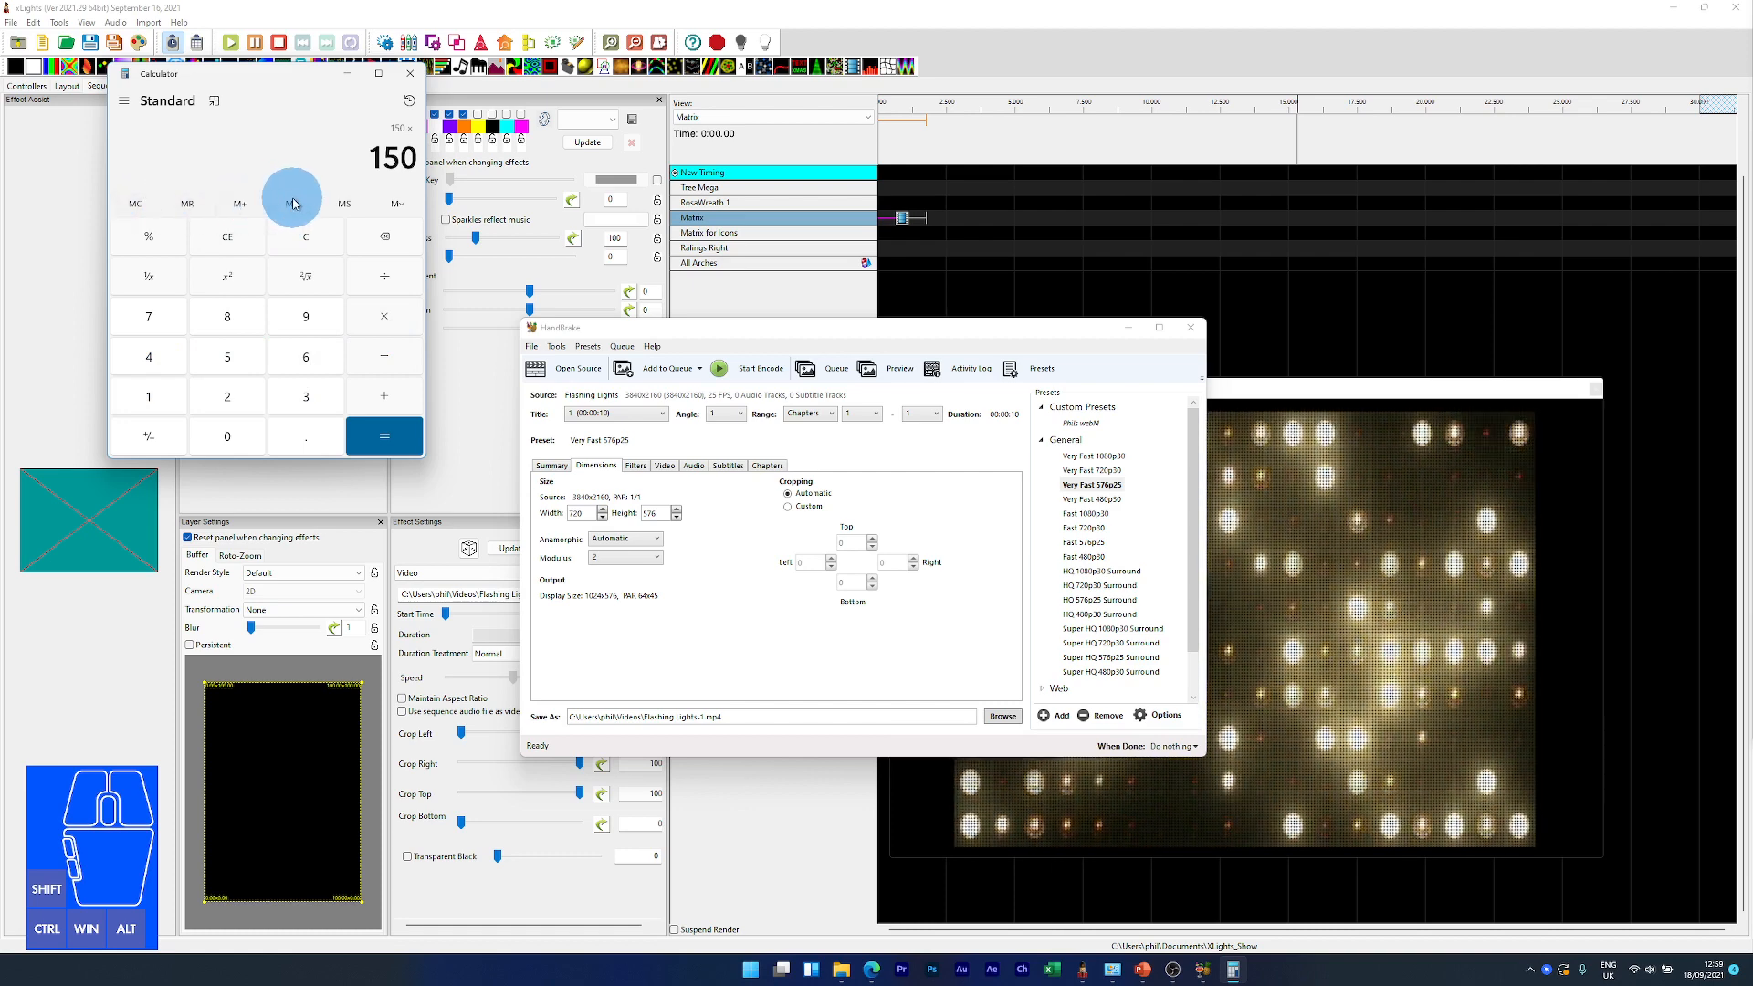
click(387, 435)
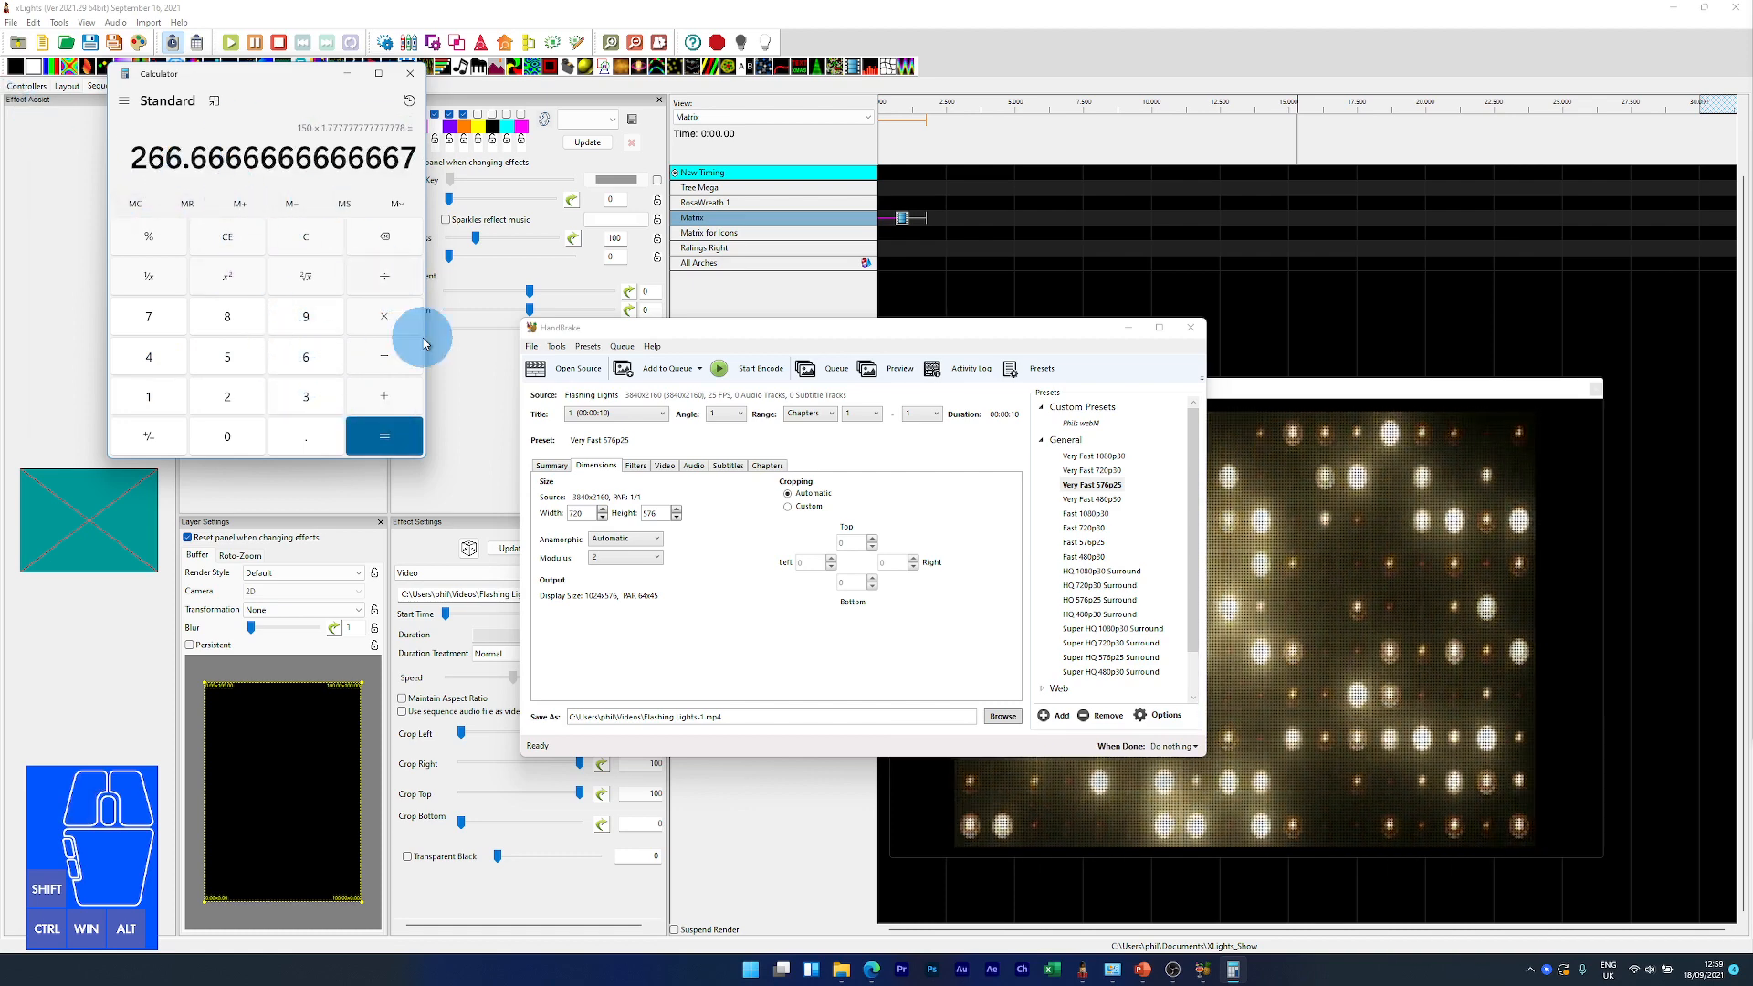
Step: Encode only seconds 0 to 2 of the video in HandBrake at 266 by 150 pixels with a constant quality of 25 RF
click(664, 513)
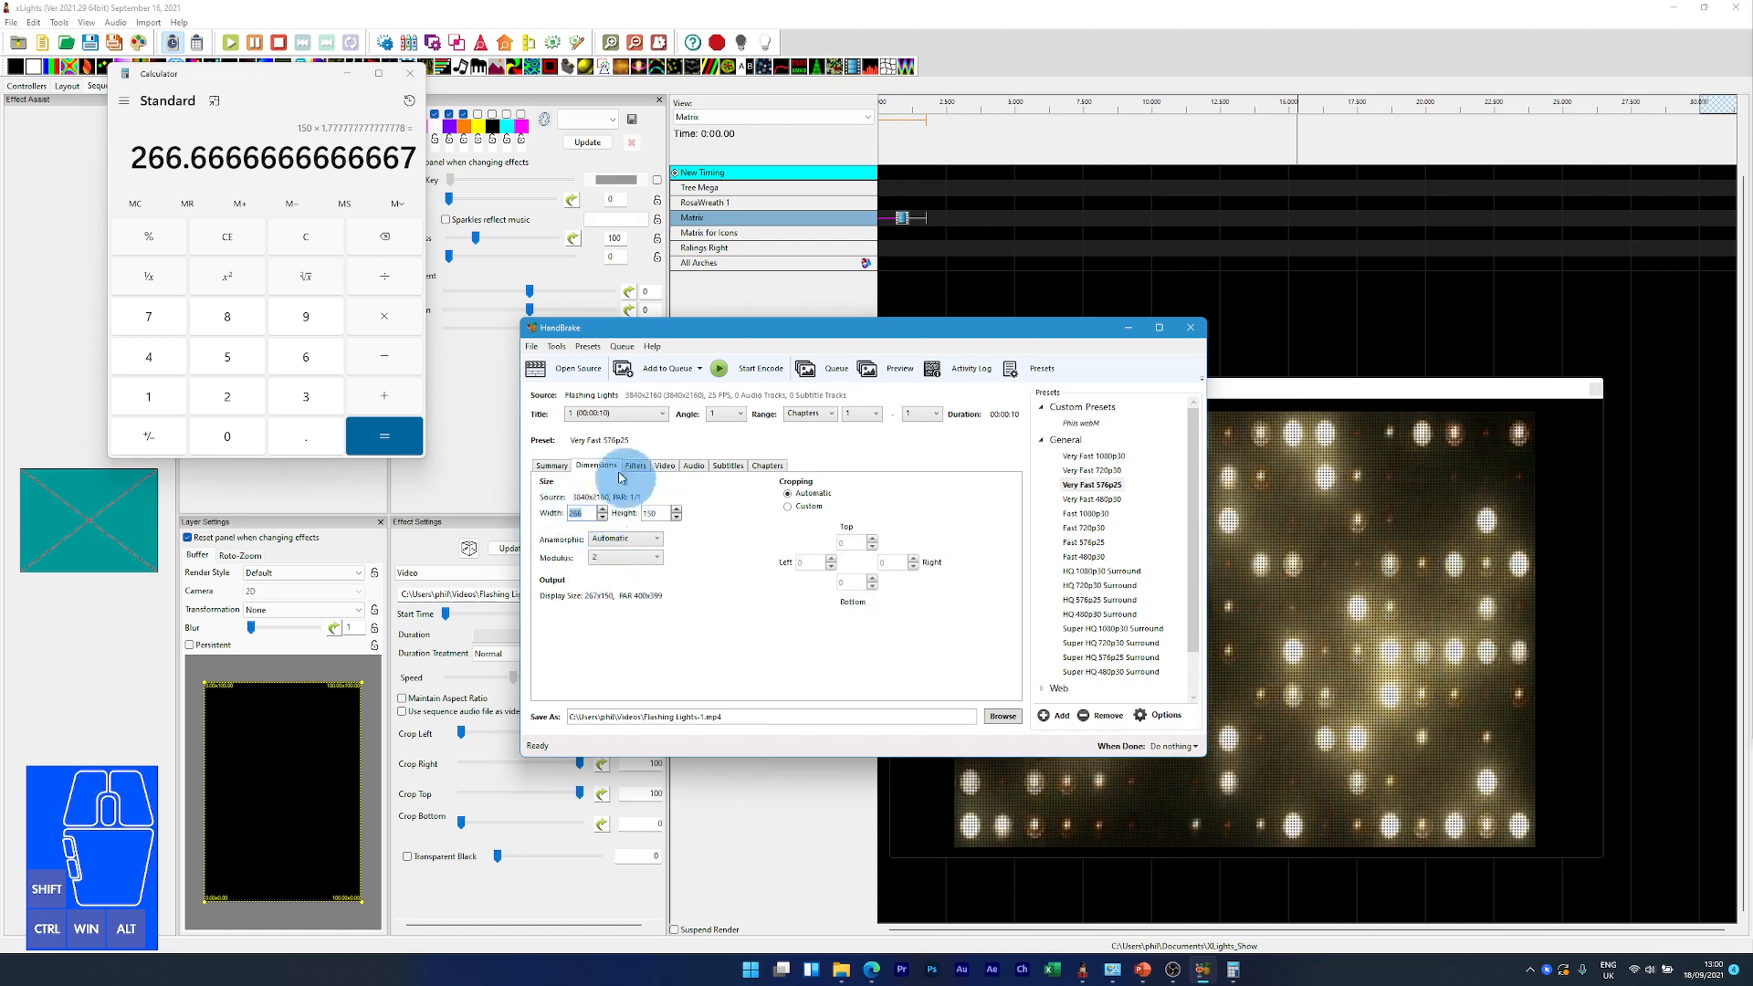
click(673, 469)
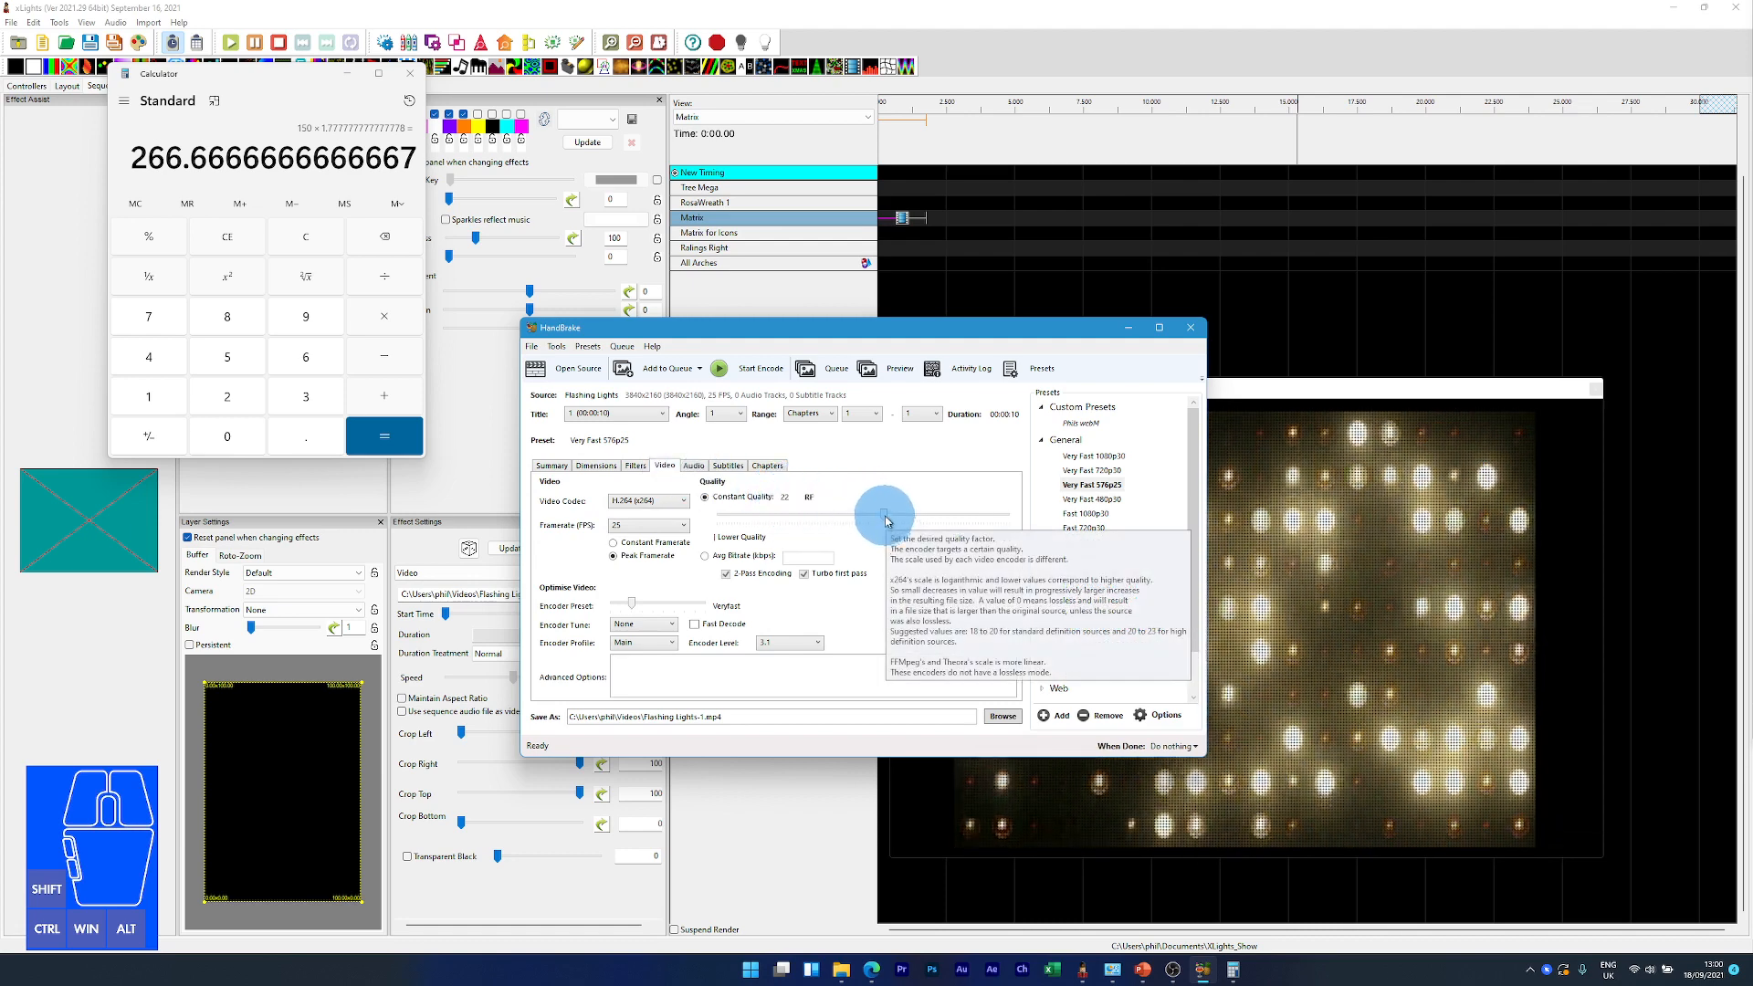
drag(883, 516, 869, 522)
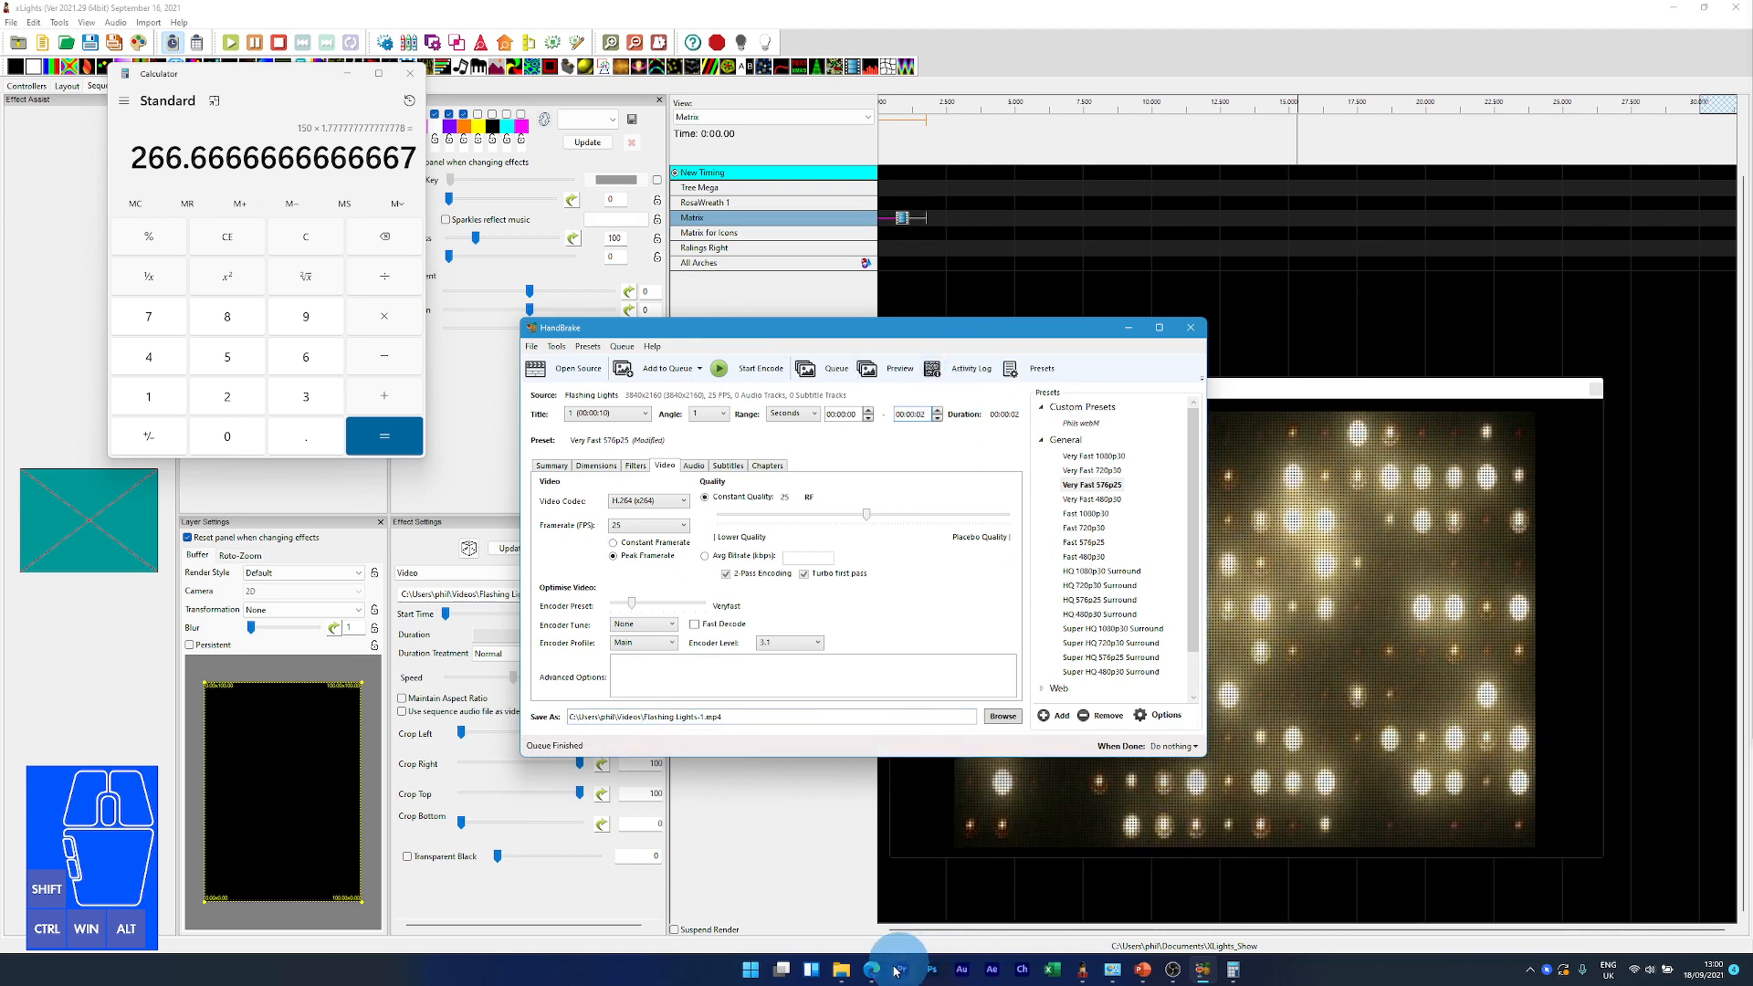
Step: Compare the file sizes of Flashing Lights.mov and the encoded Flashing Lights-1.mp4 in the Videos folder
click(842, 971)
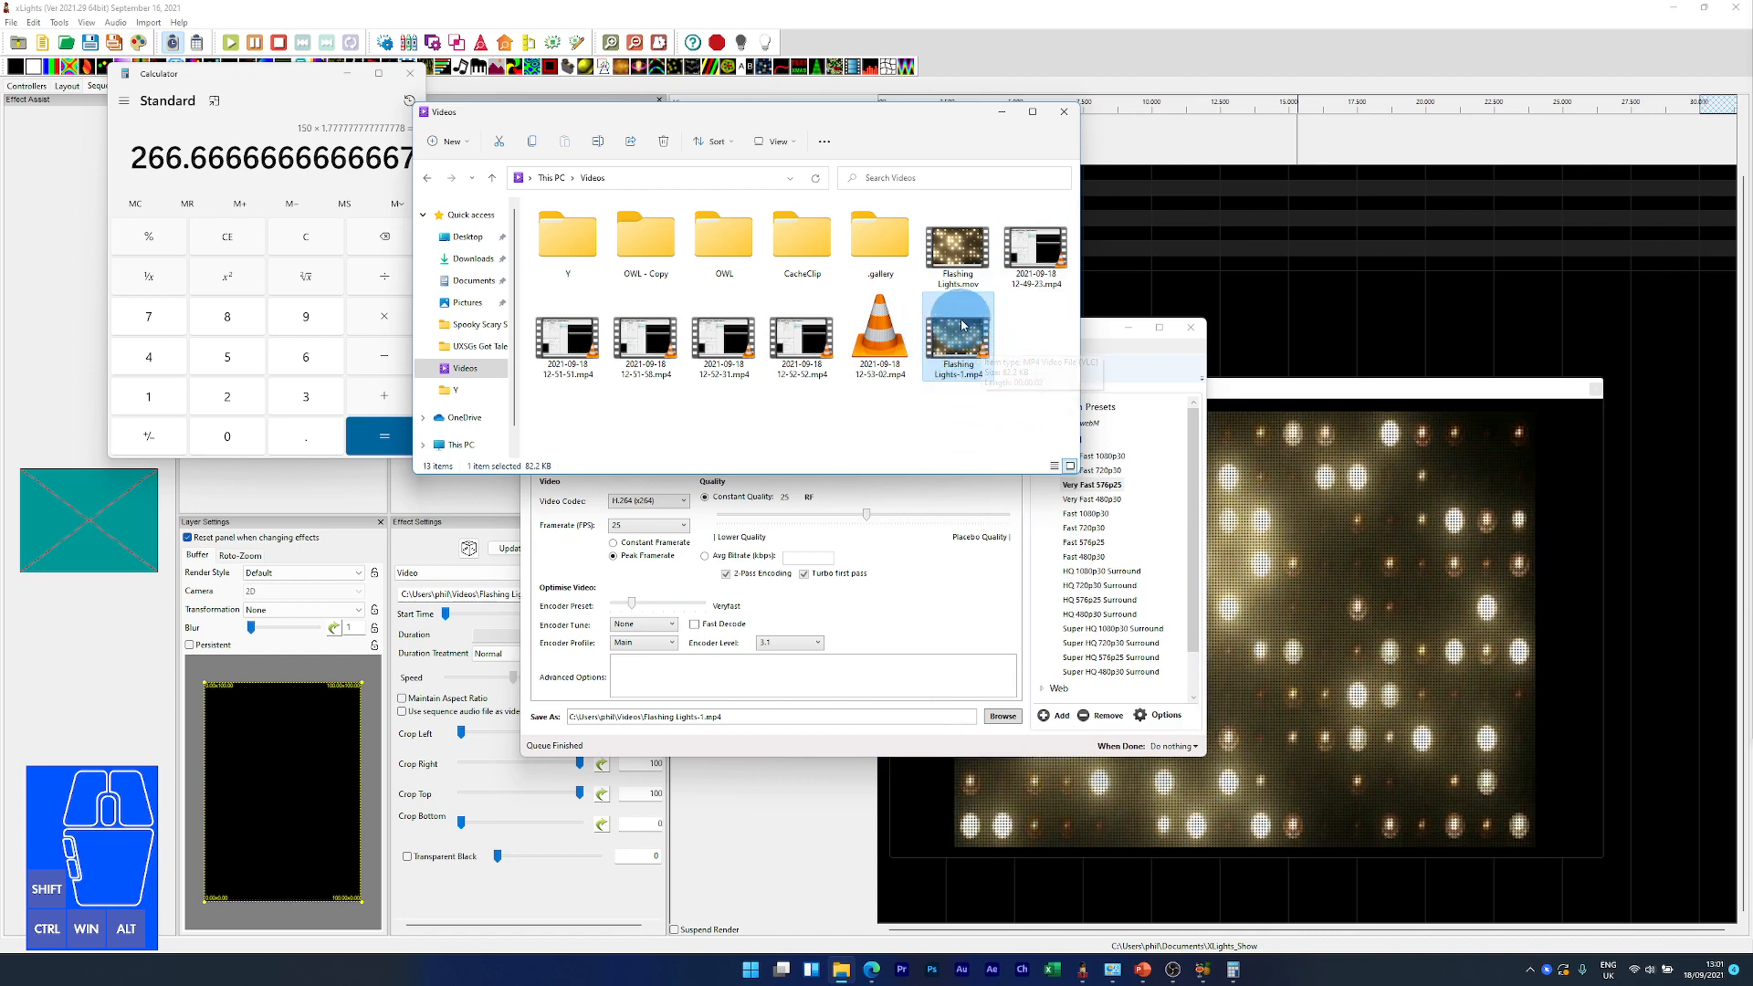
click(963, 263)
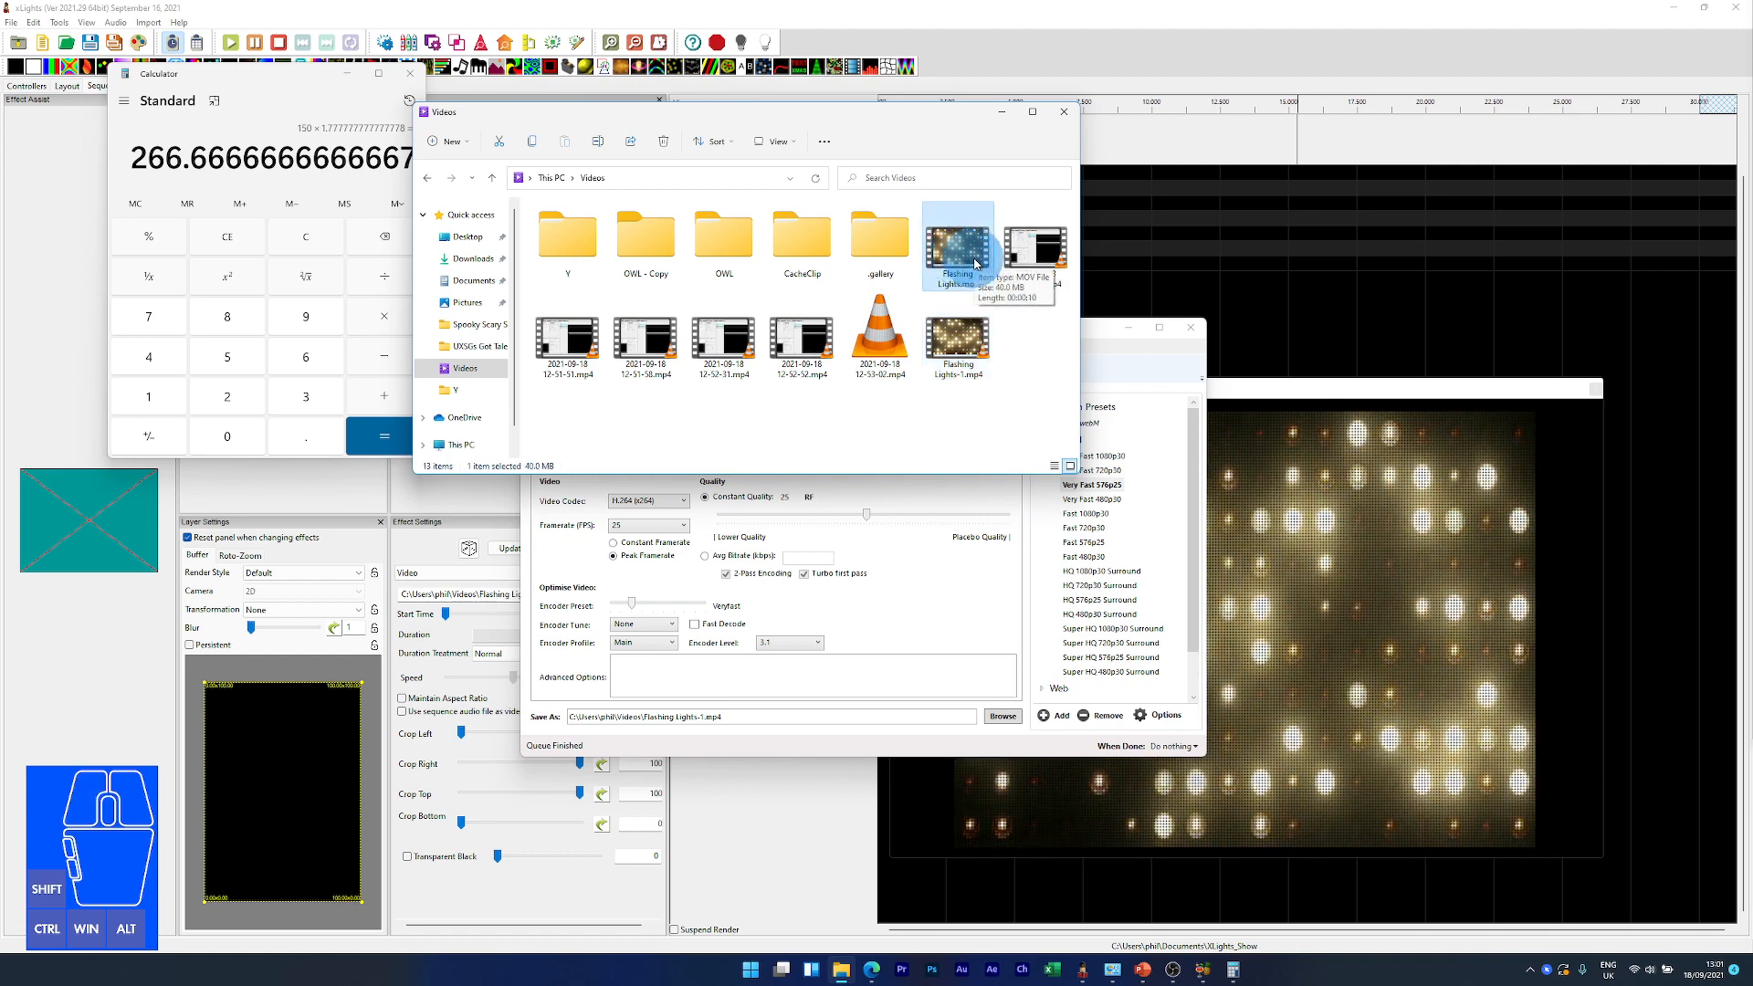
click(965, 342)
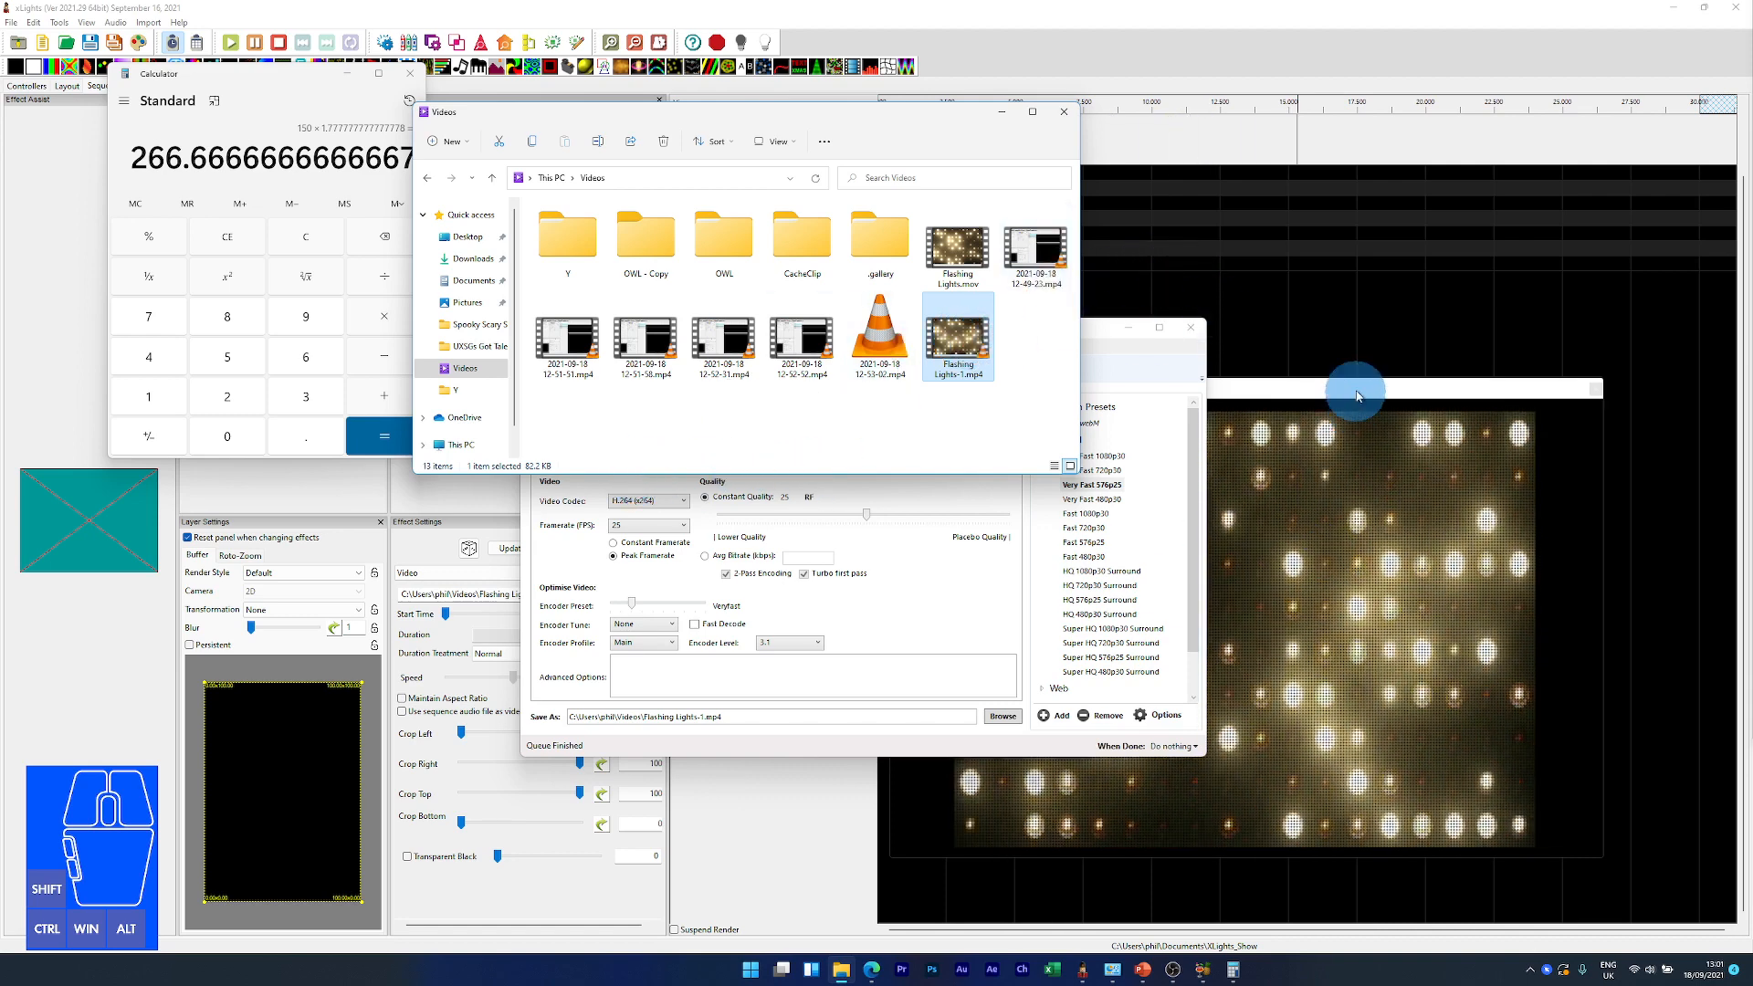
Step: Switch to xLights and add a second Video effect on the Matrix row from about 2.55 to 3.9 seconds, using Flashing Lights-1.mp4
click(1331, 325)
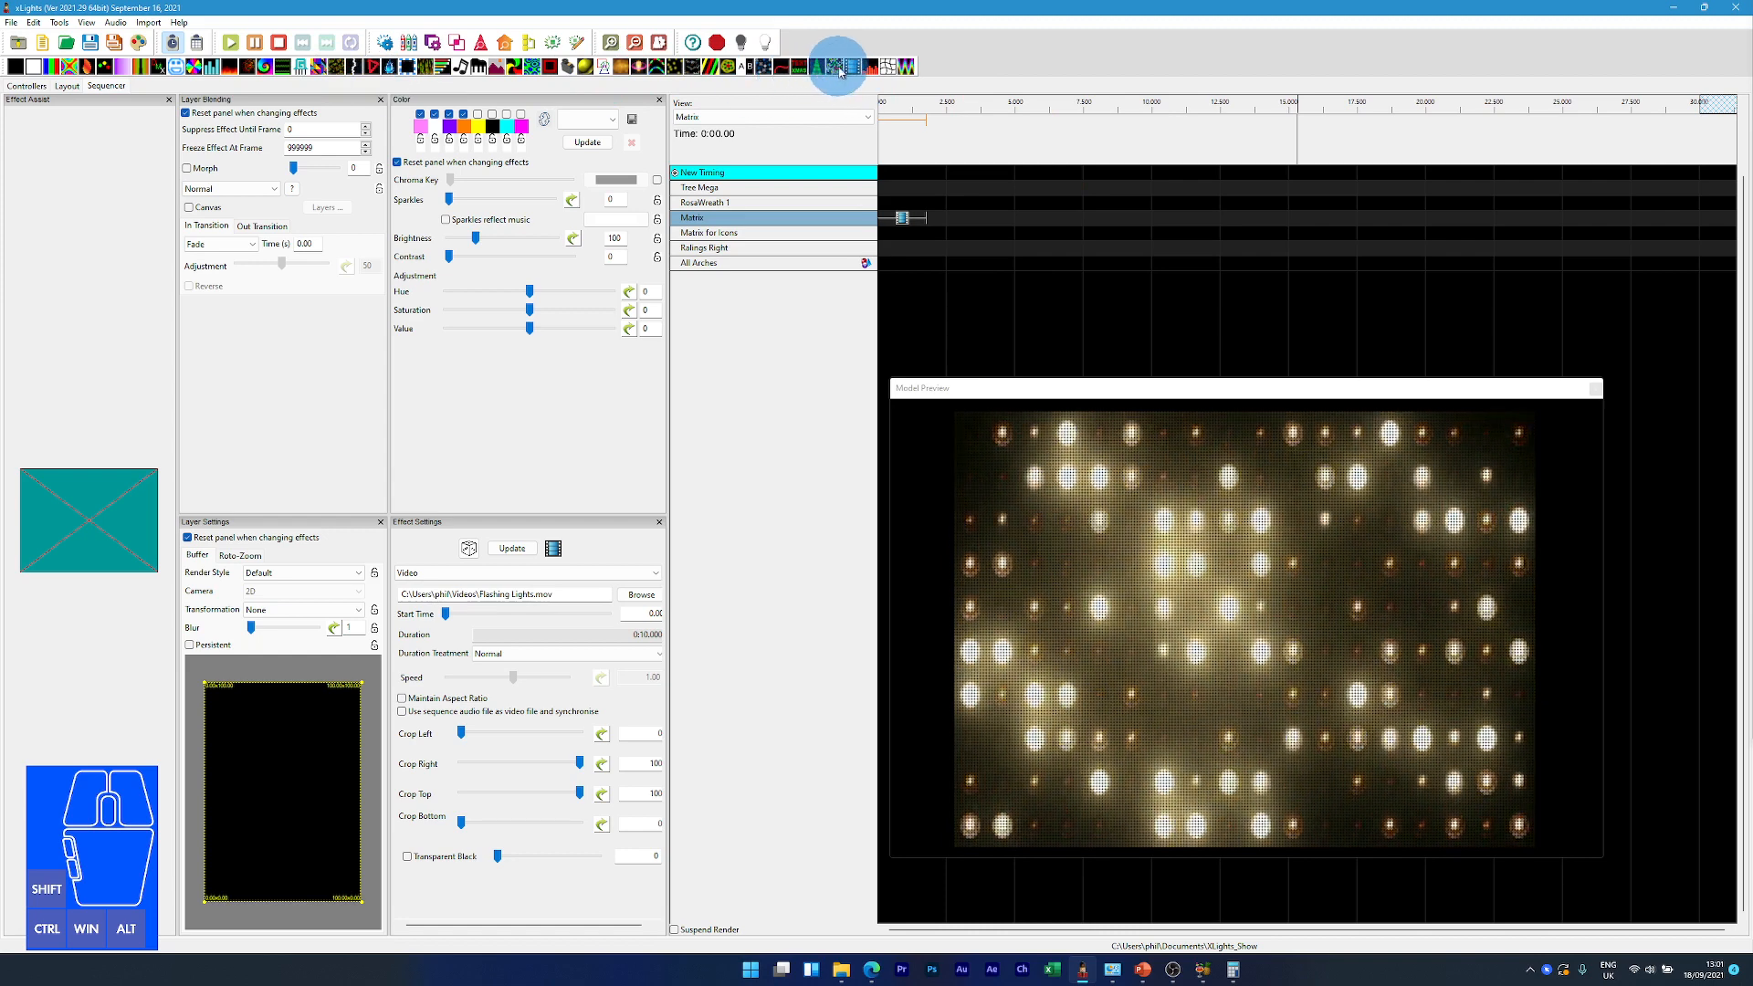
drag(855, 68, 881, 121)
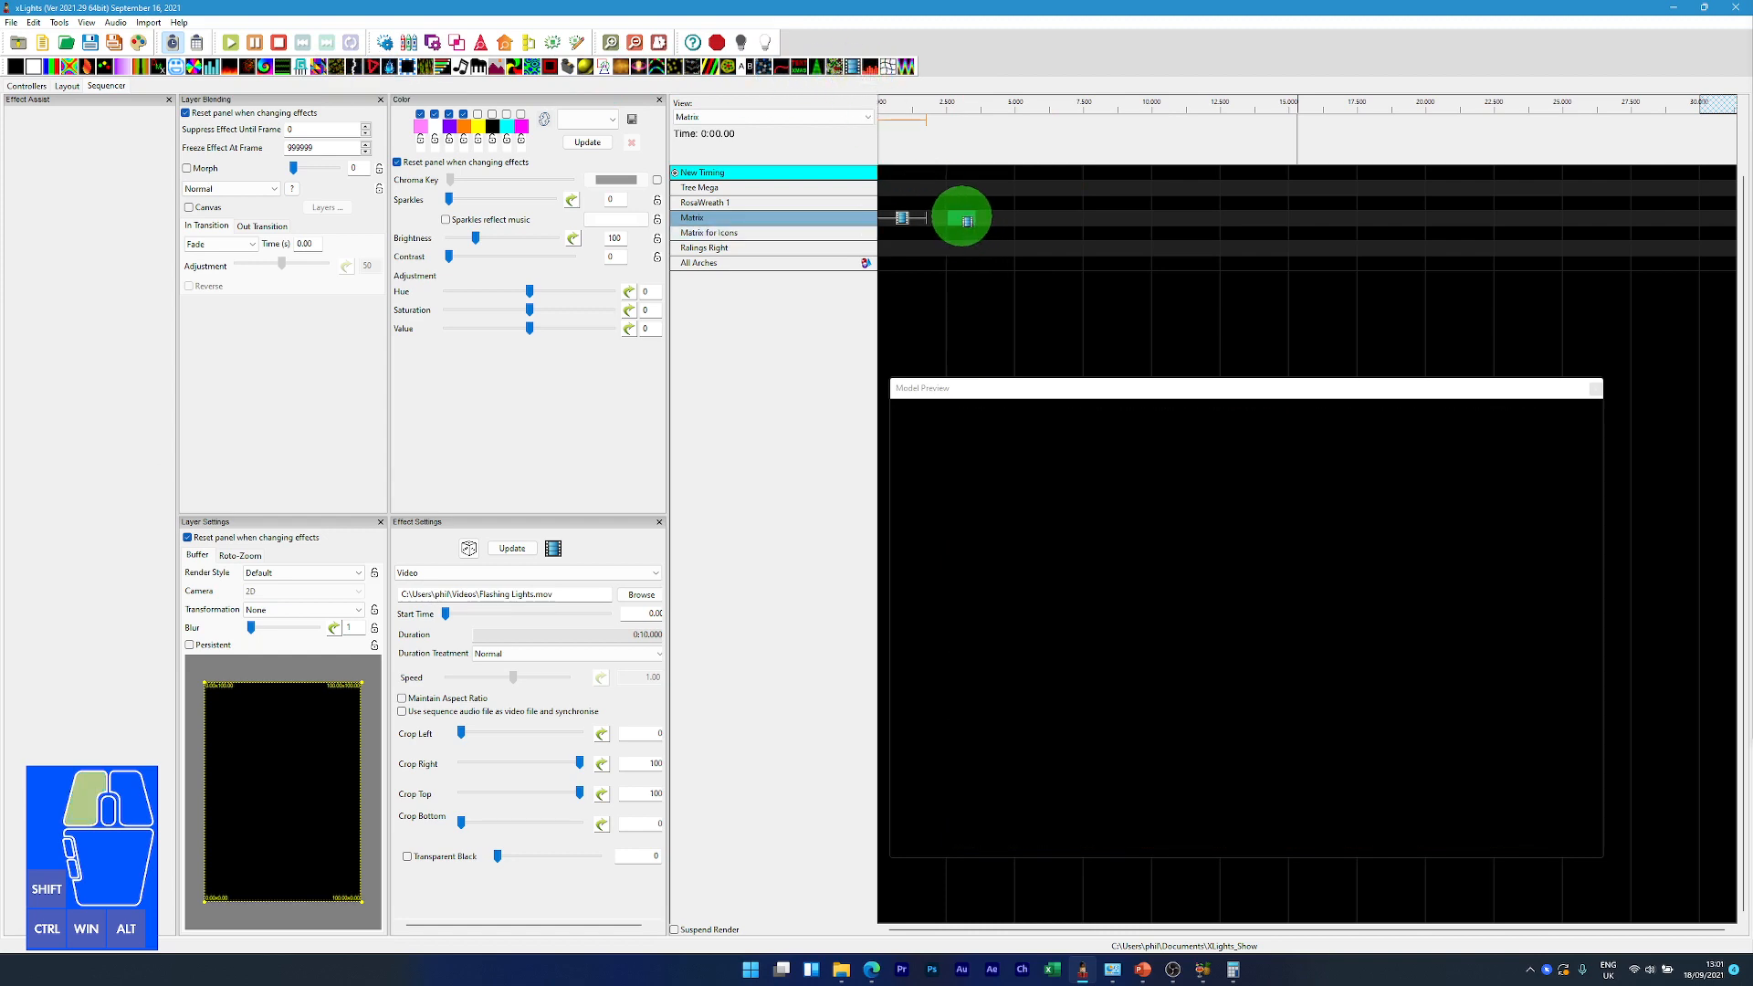
click(977, 217)
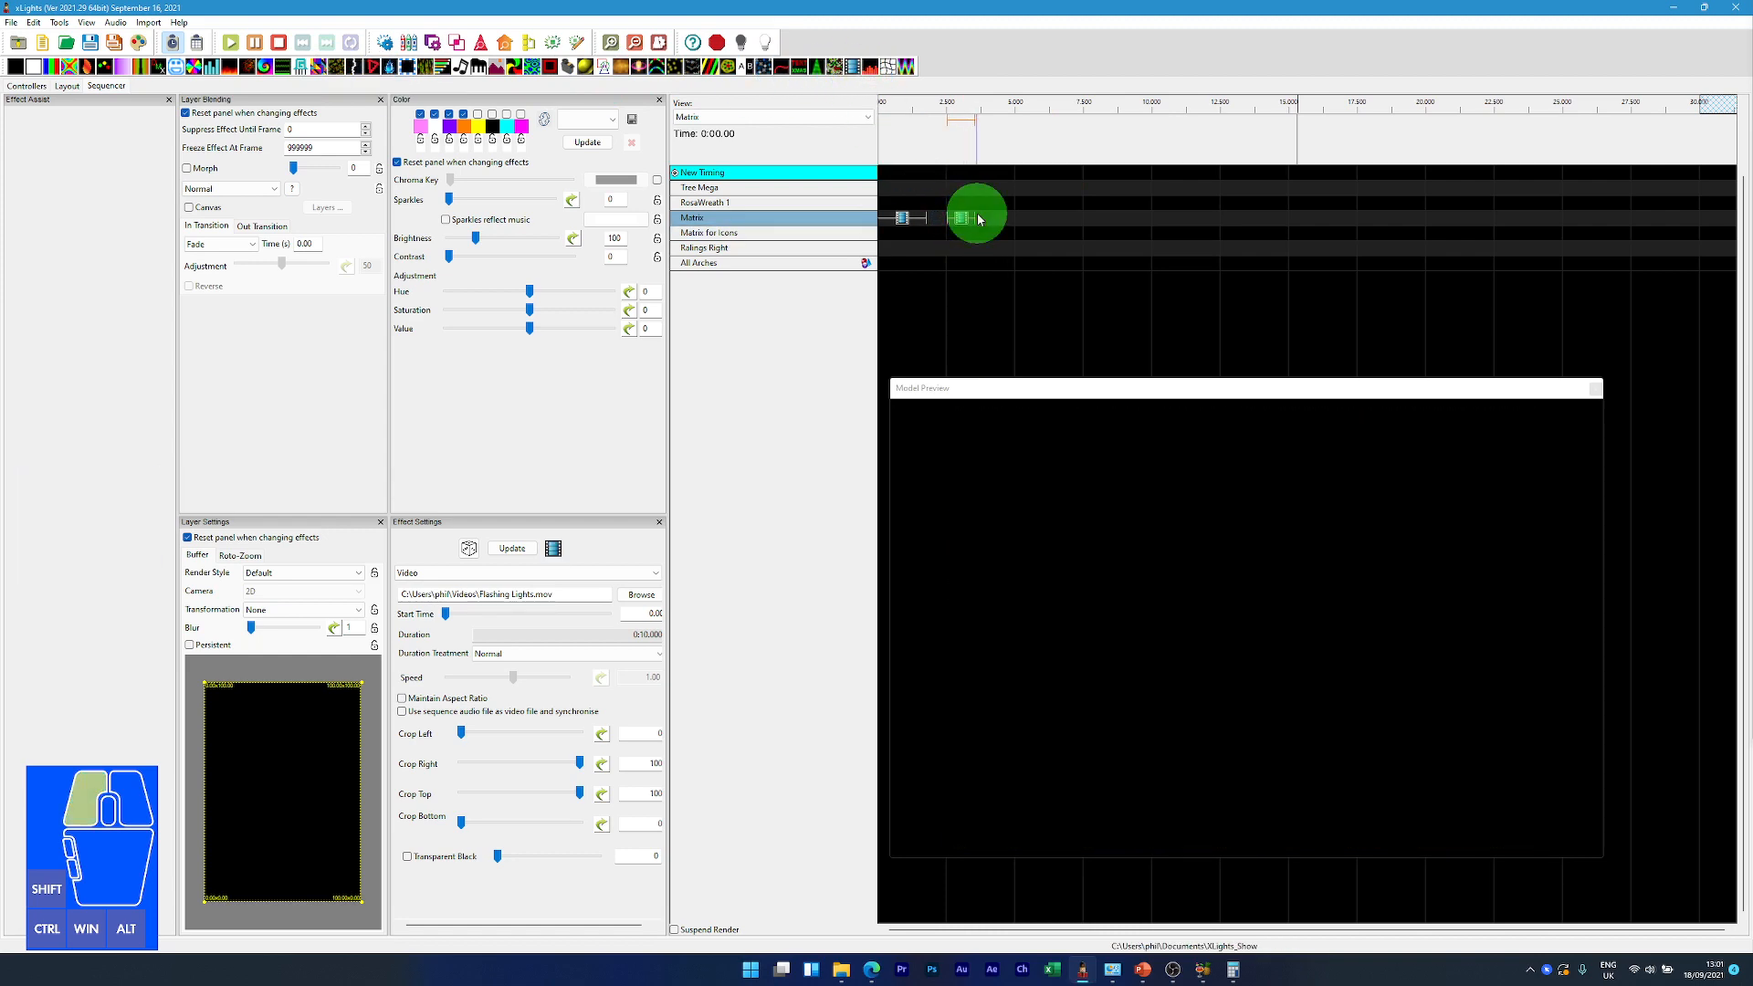
click(977, 217)
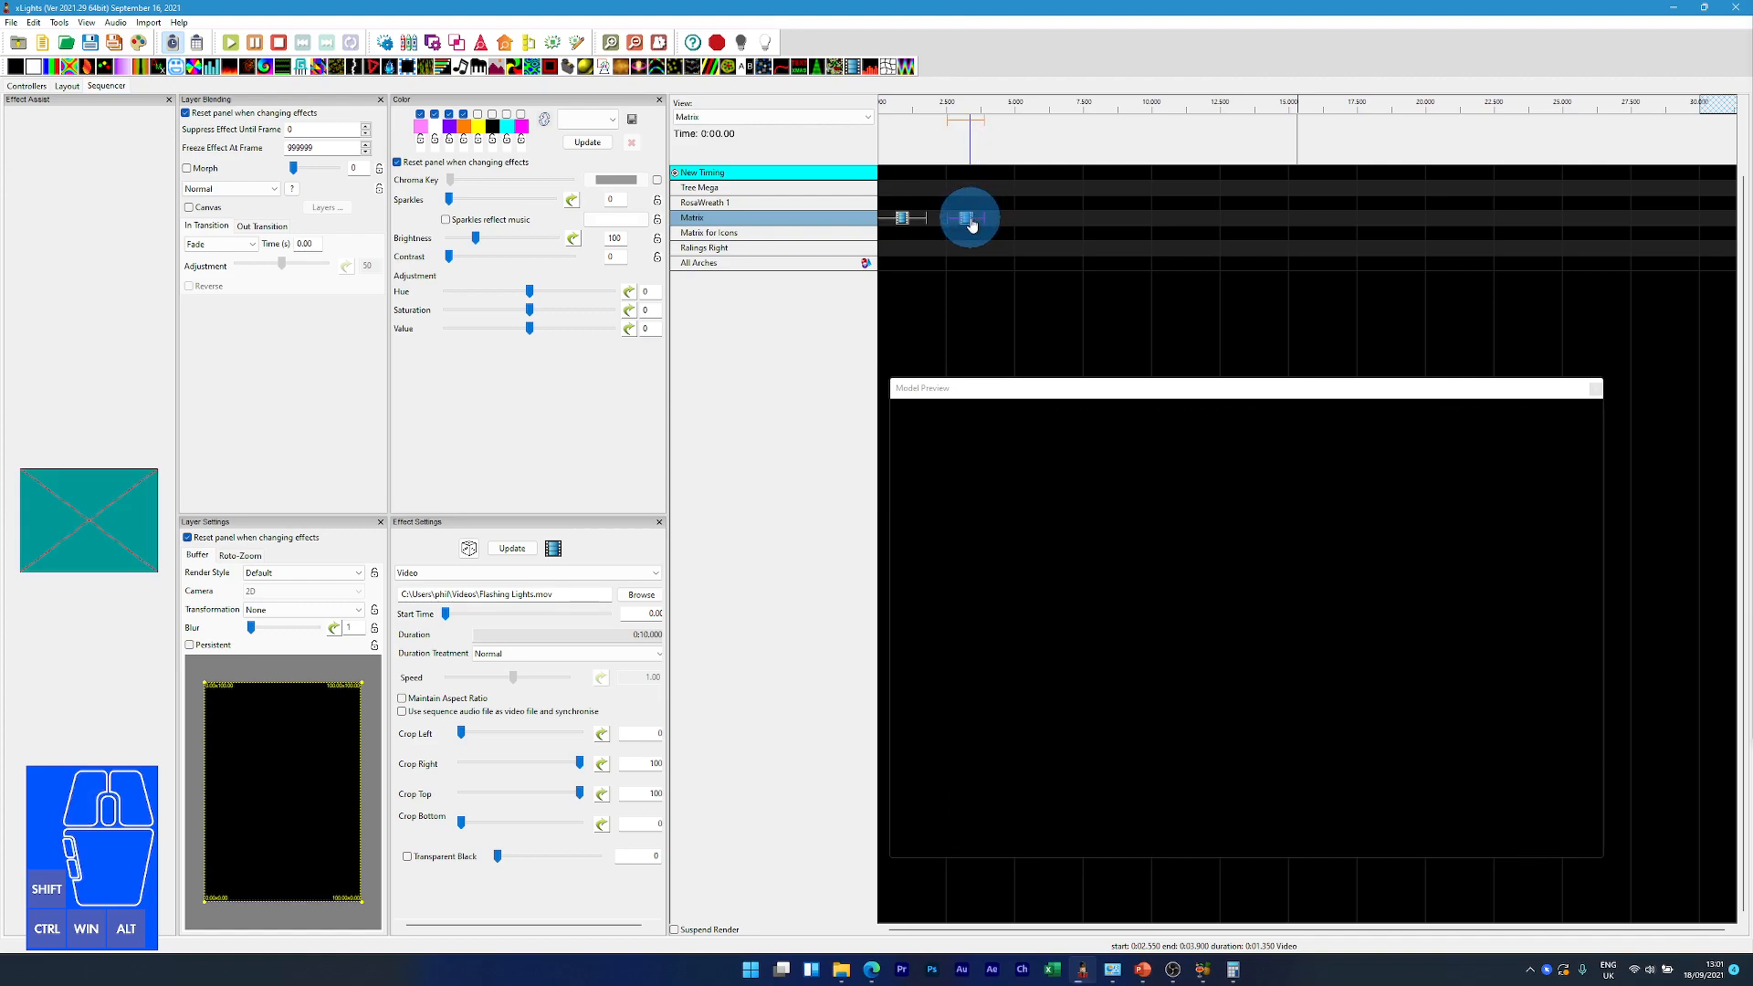
click(642, 595)
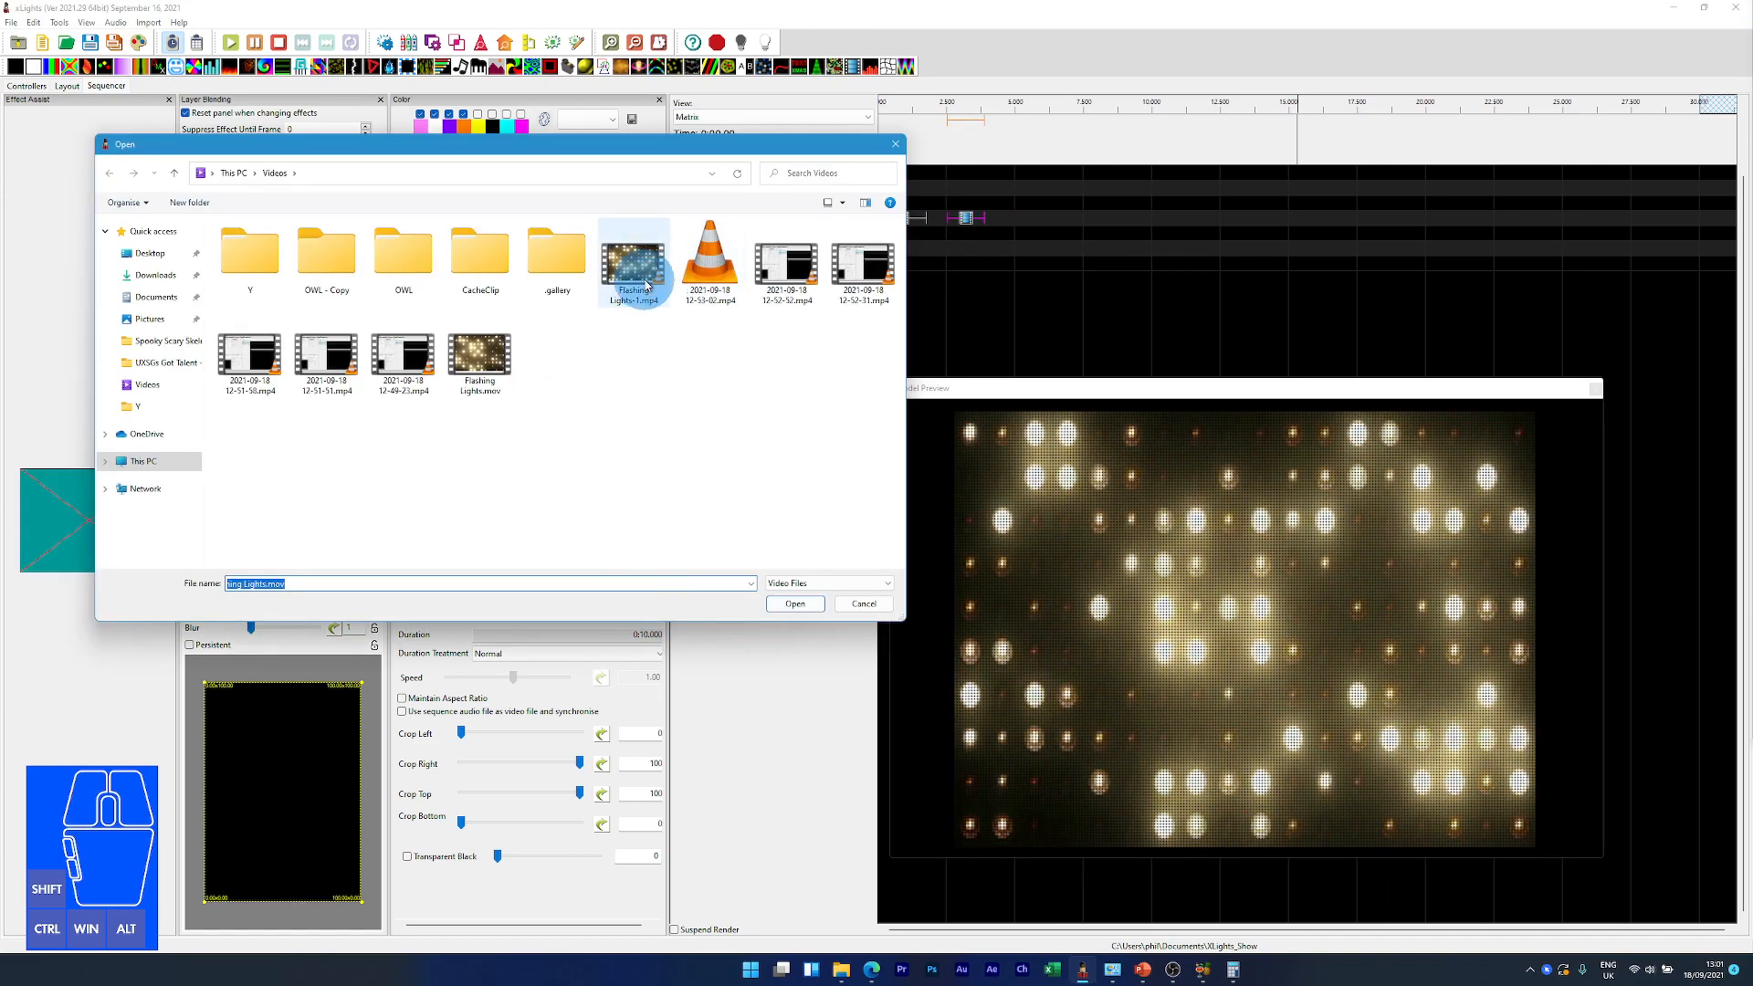
click(639, 282)
click(795, 604)
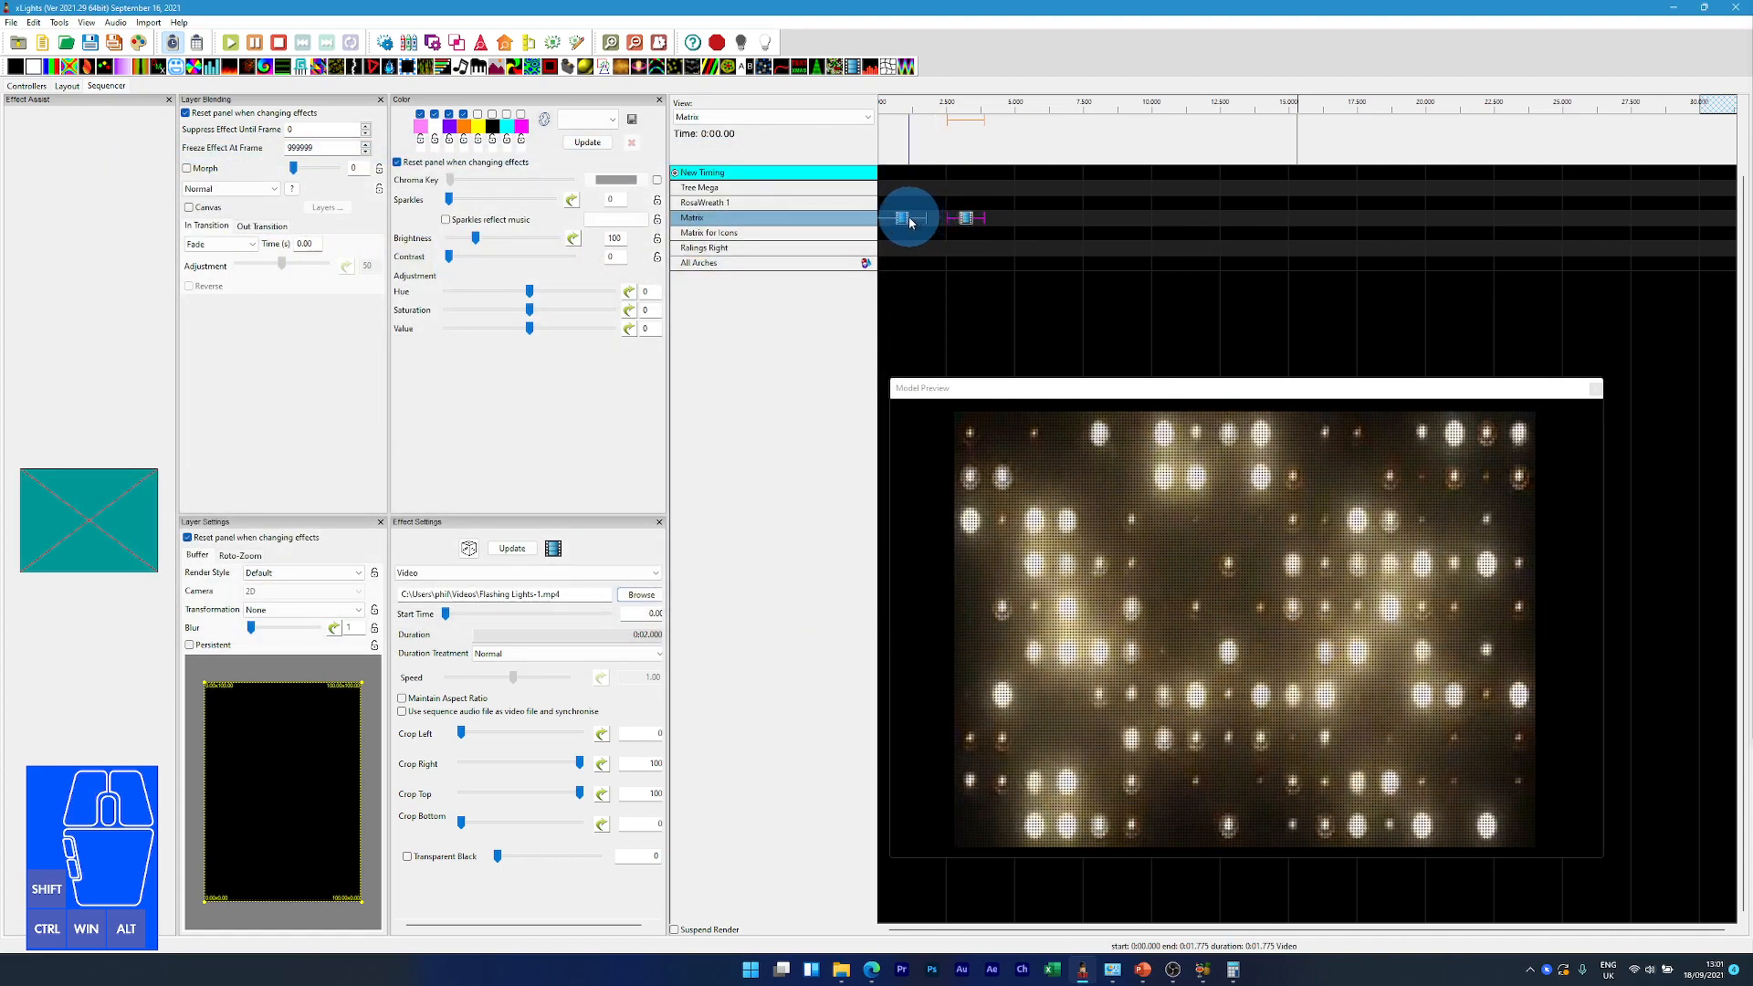
Step: Preview the two Video effects on the Matrix row in turn to compare the original and converted videos
click(904, 226)
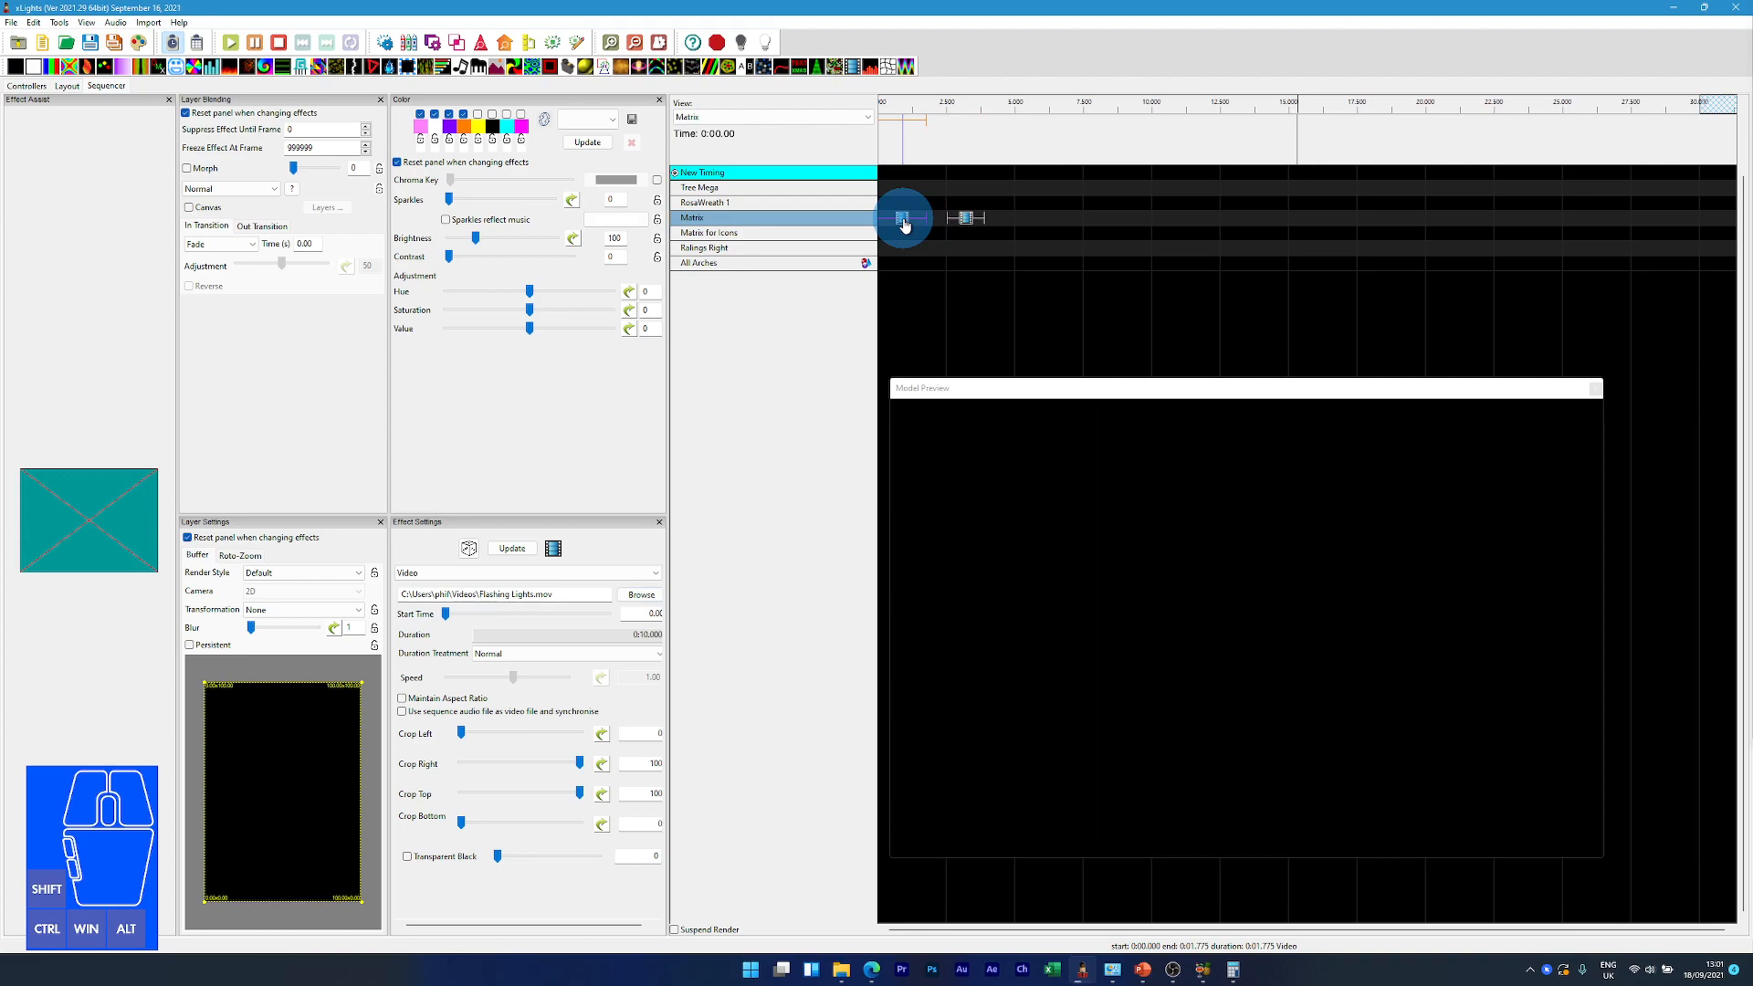
click(965, 223)
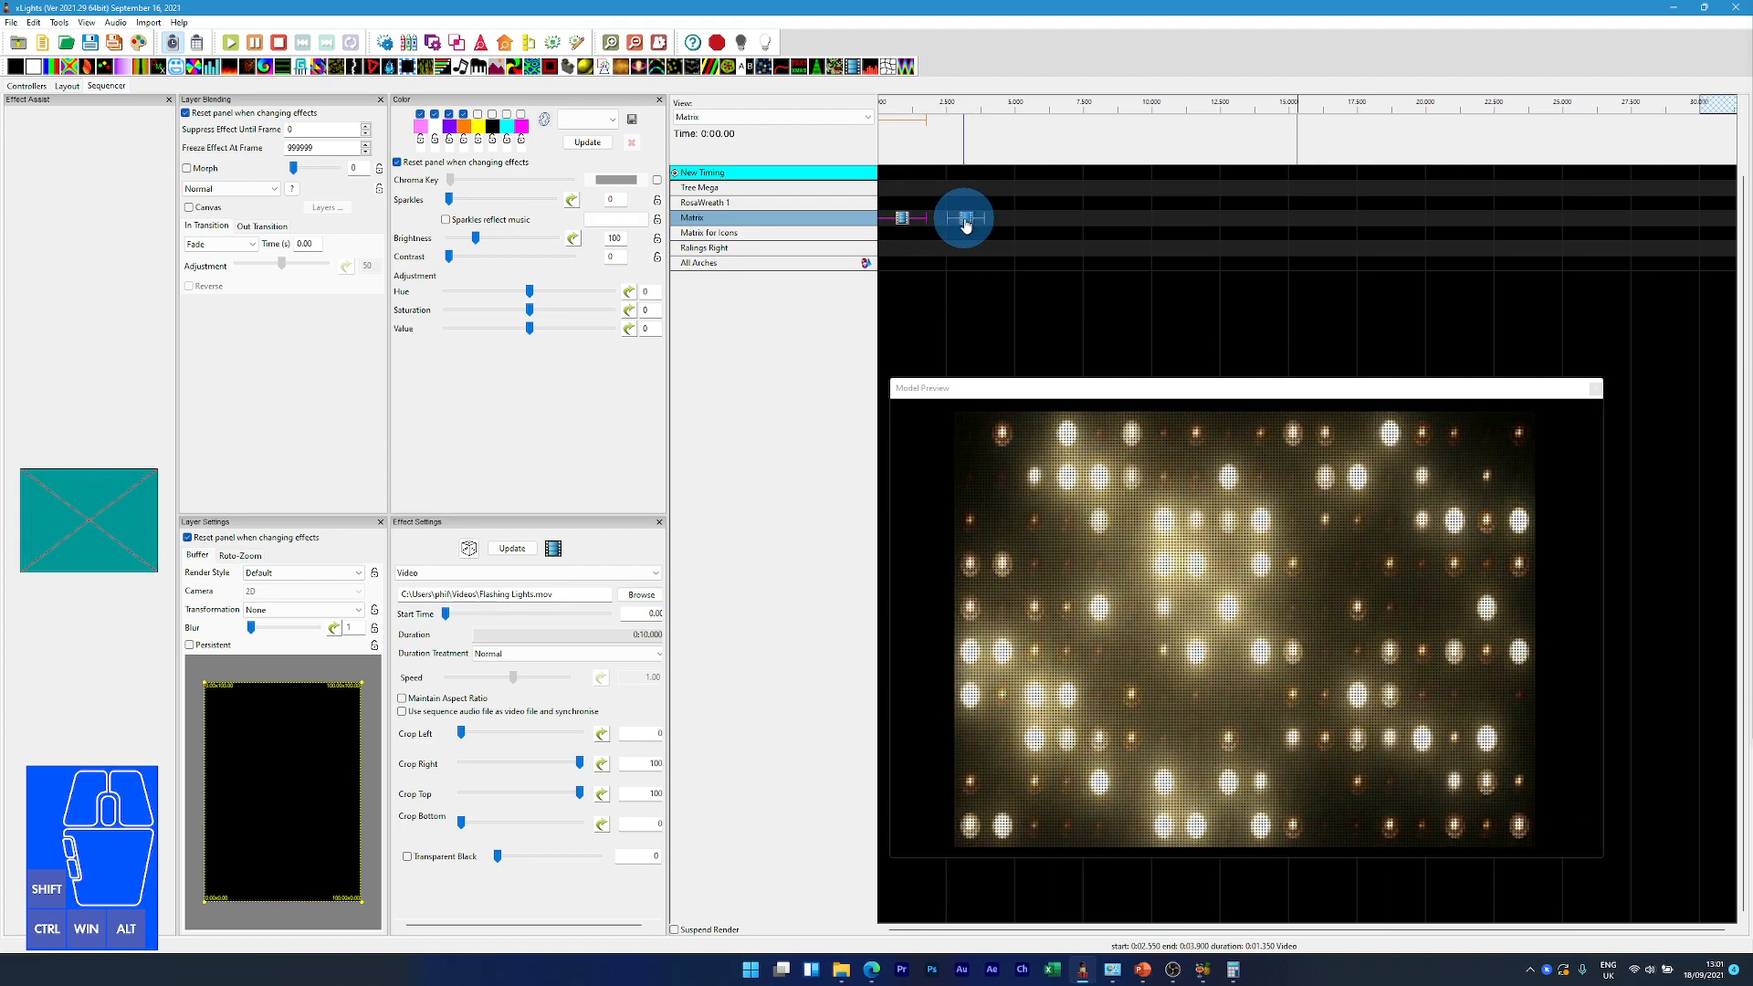
click(880, 224)
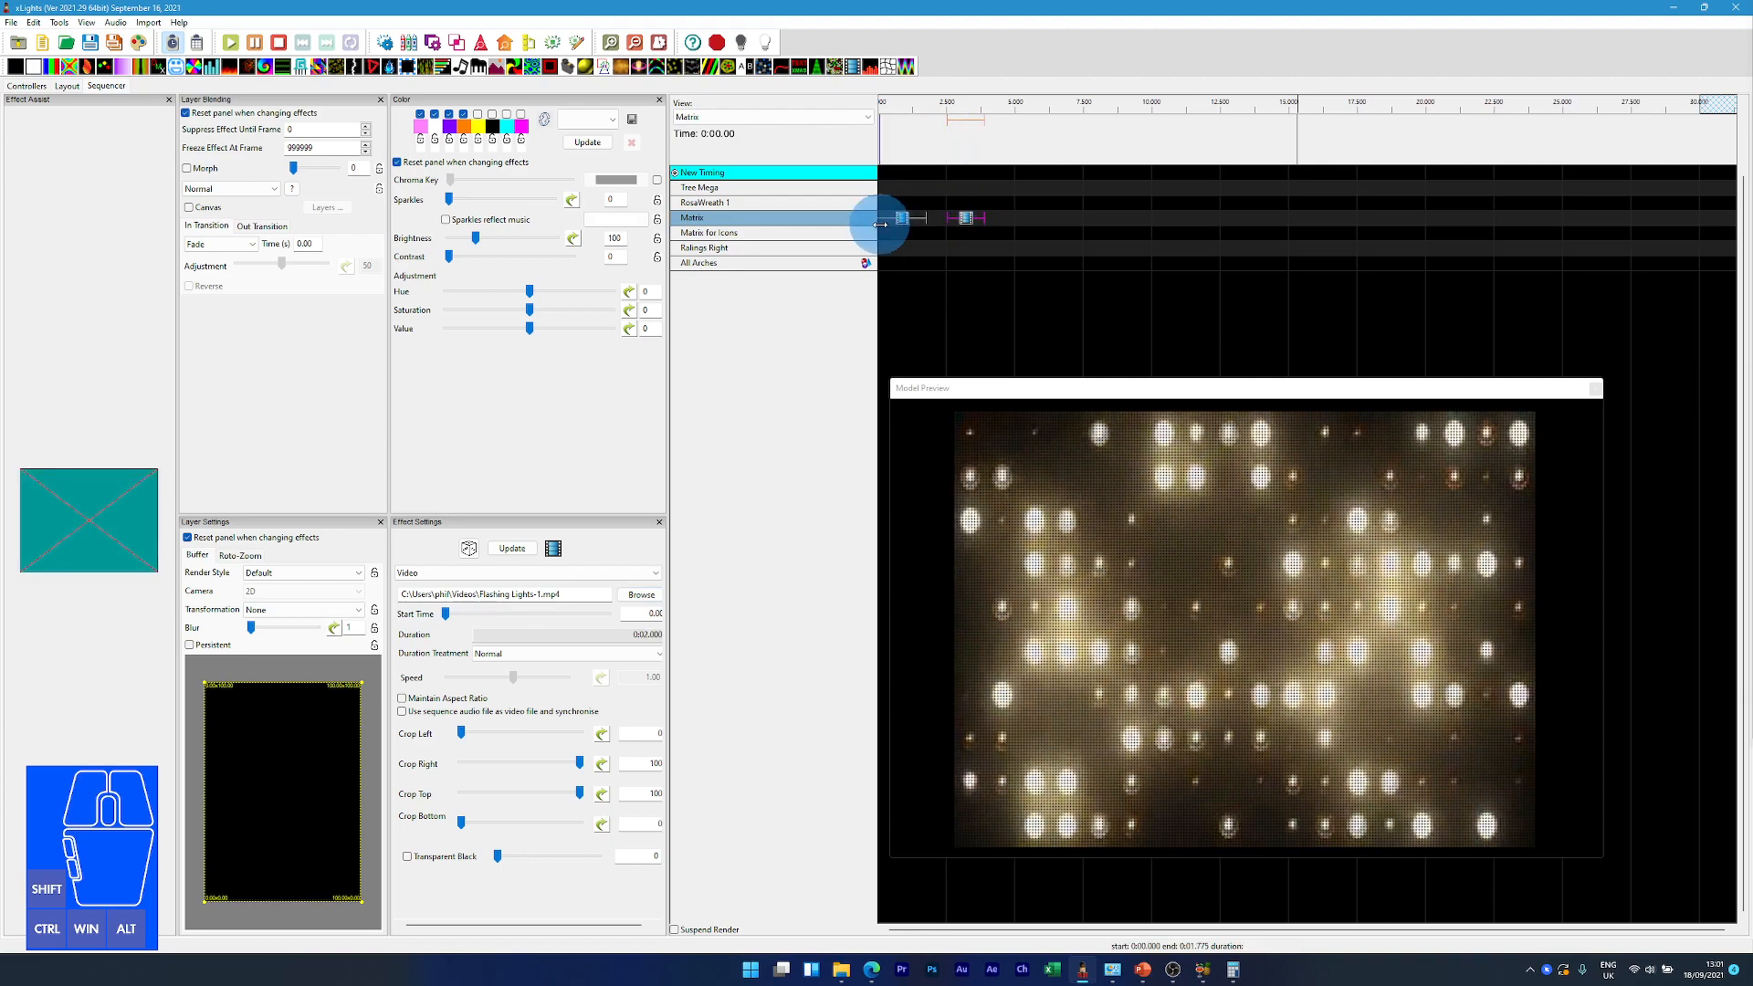
click(902, 223)
click(974, 222)
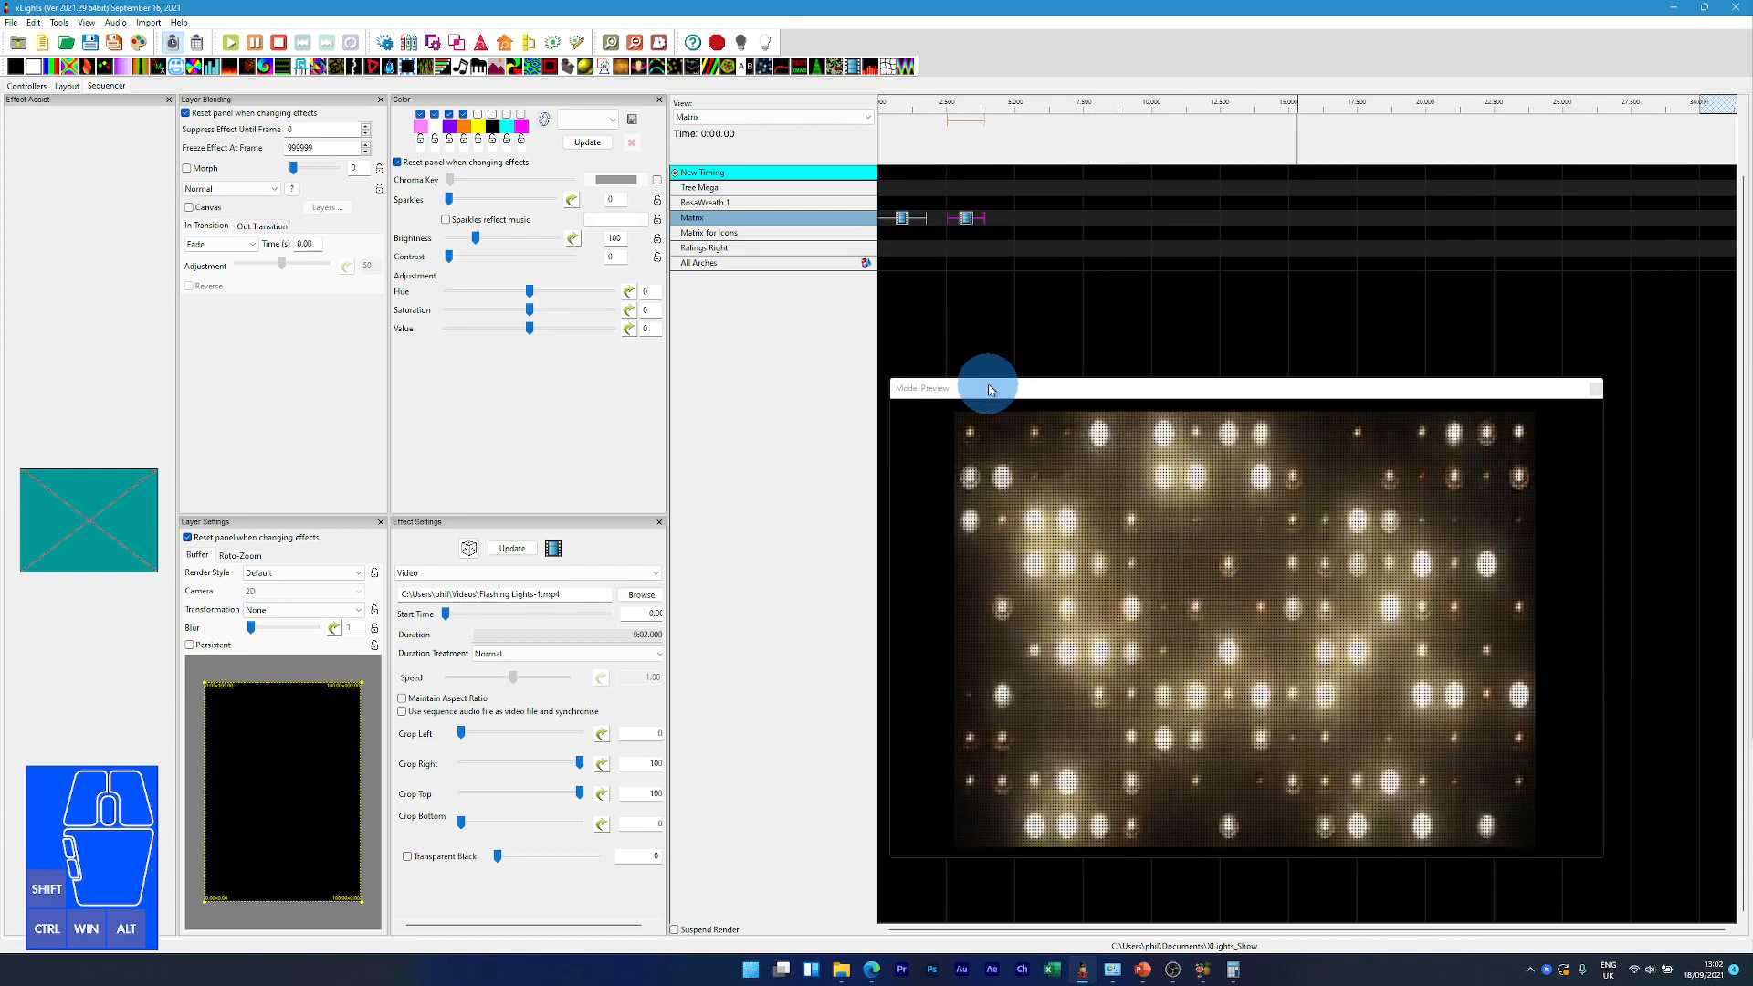
Step: Change the sequencer to Master View and place a Video effect on the All house row from about 1.7 to 5.6 seconds
click(735, 117)
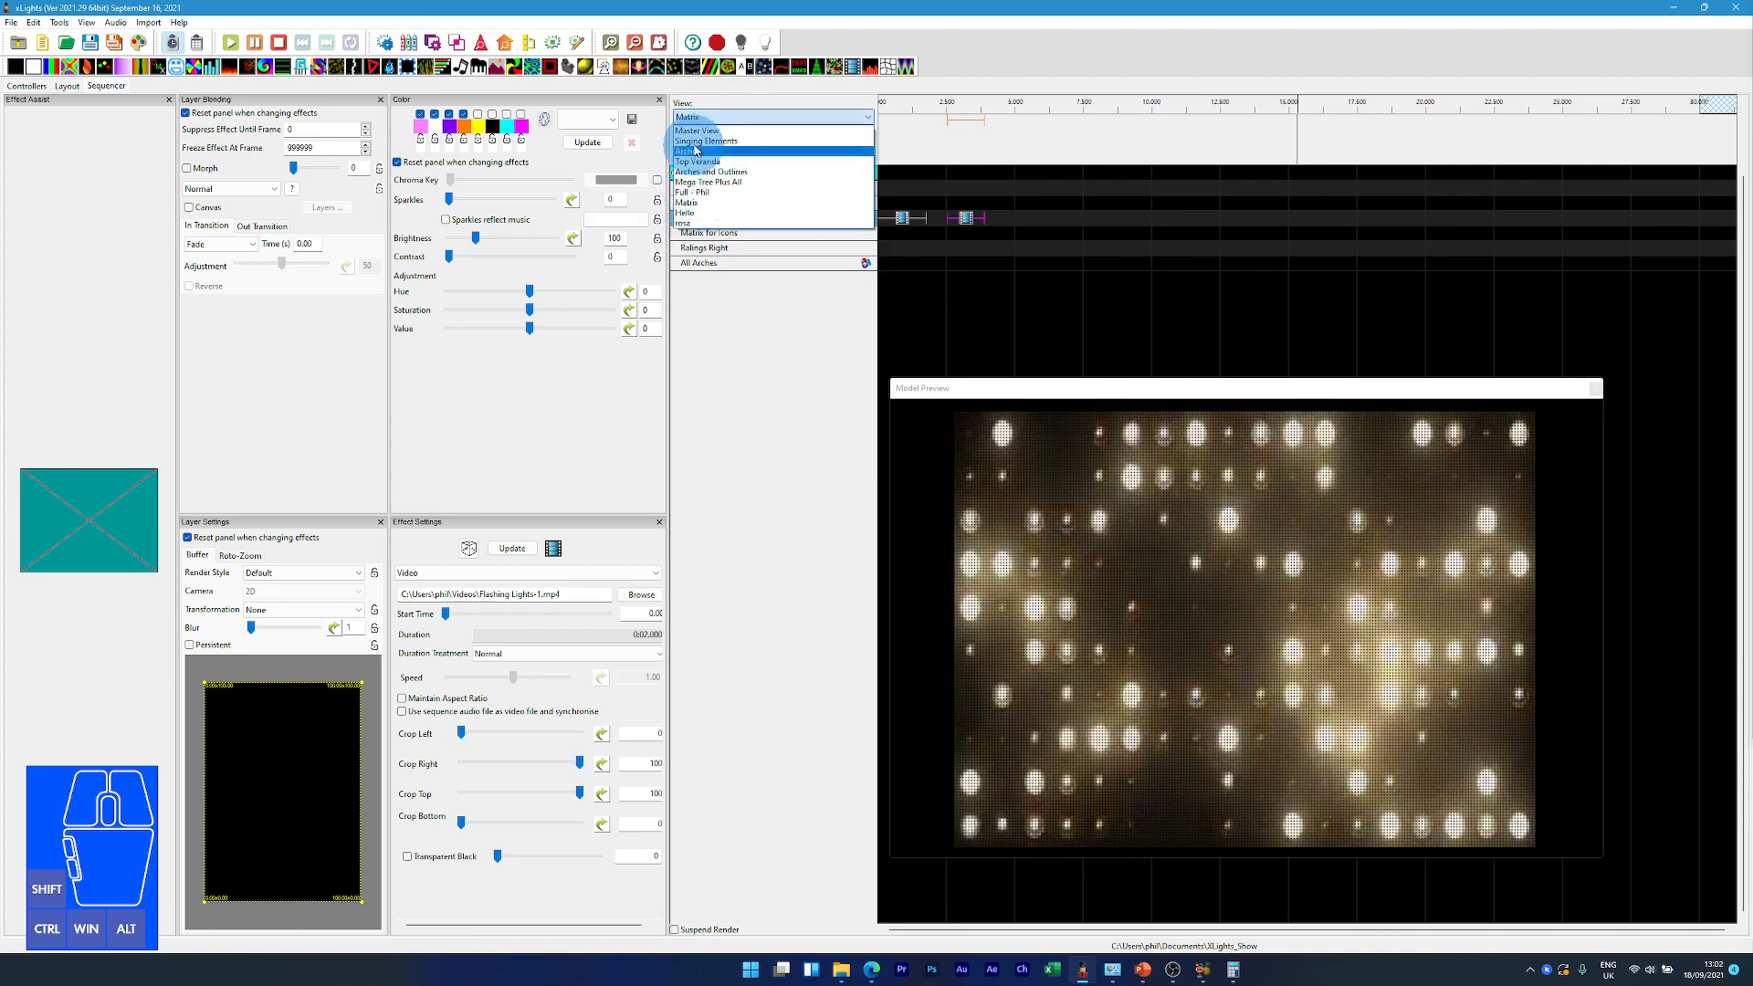
click(699, 131)
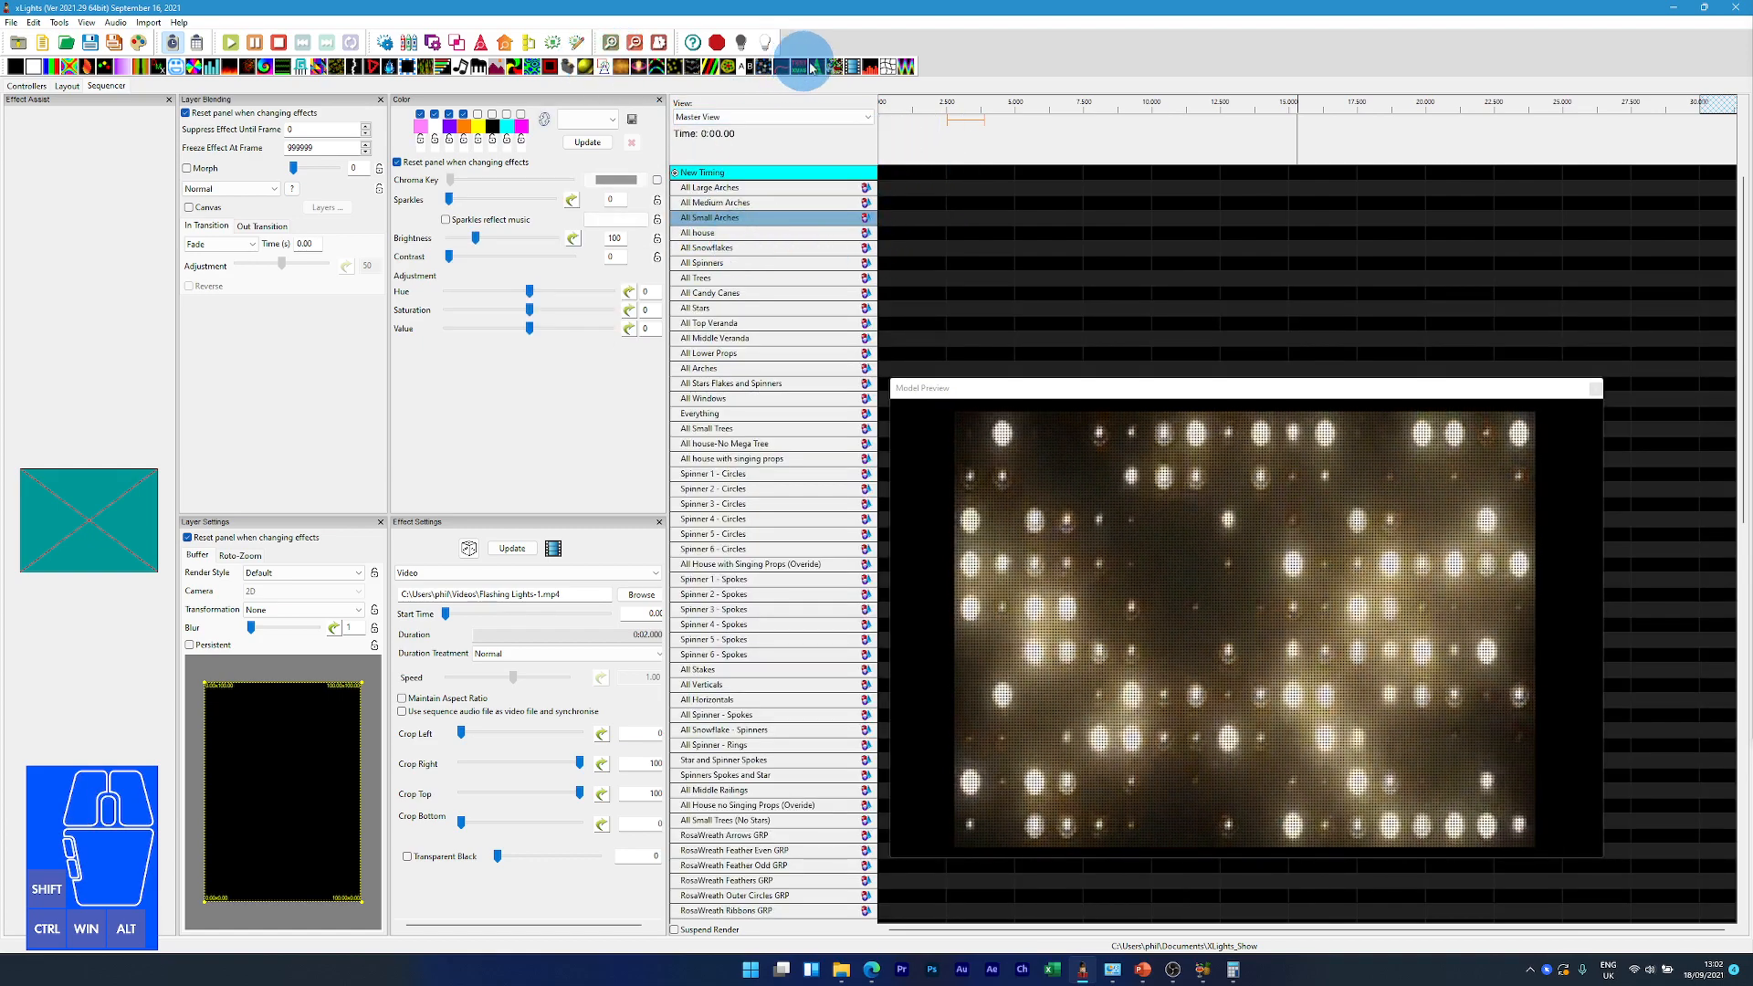
drag(849, 67, 907, 215)
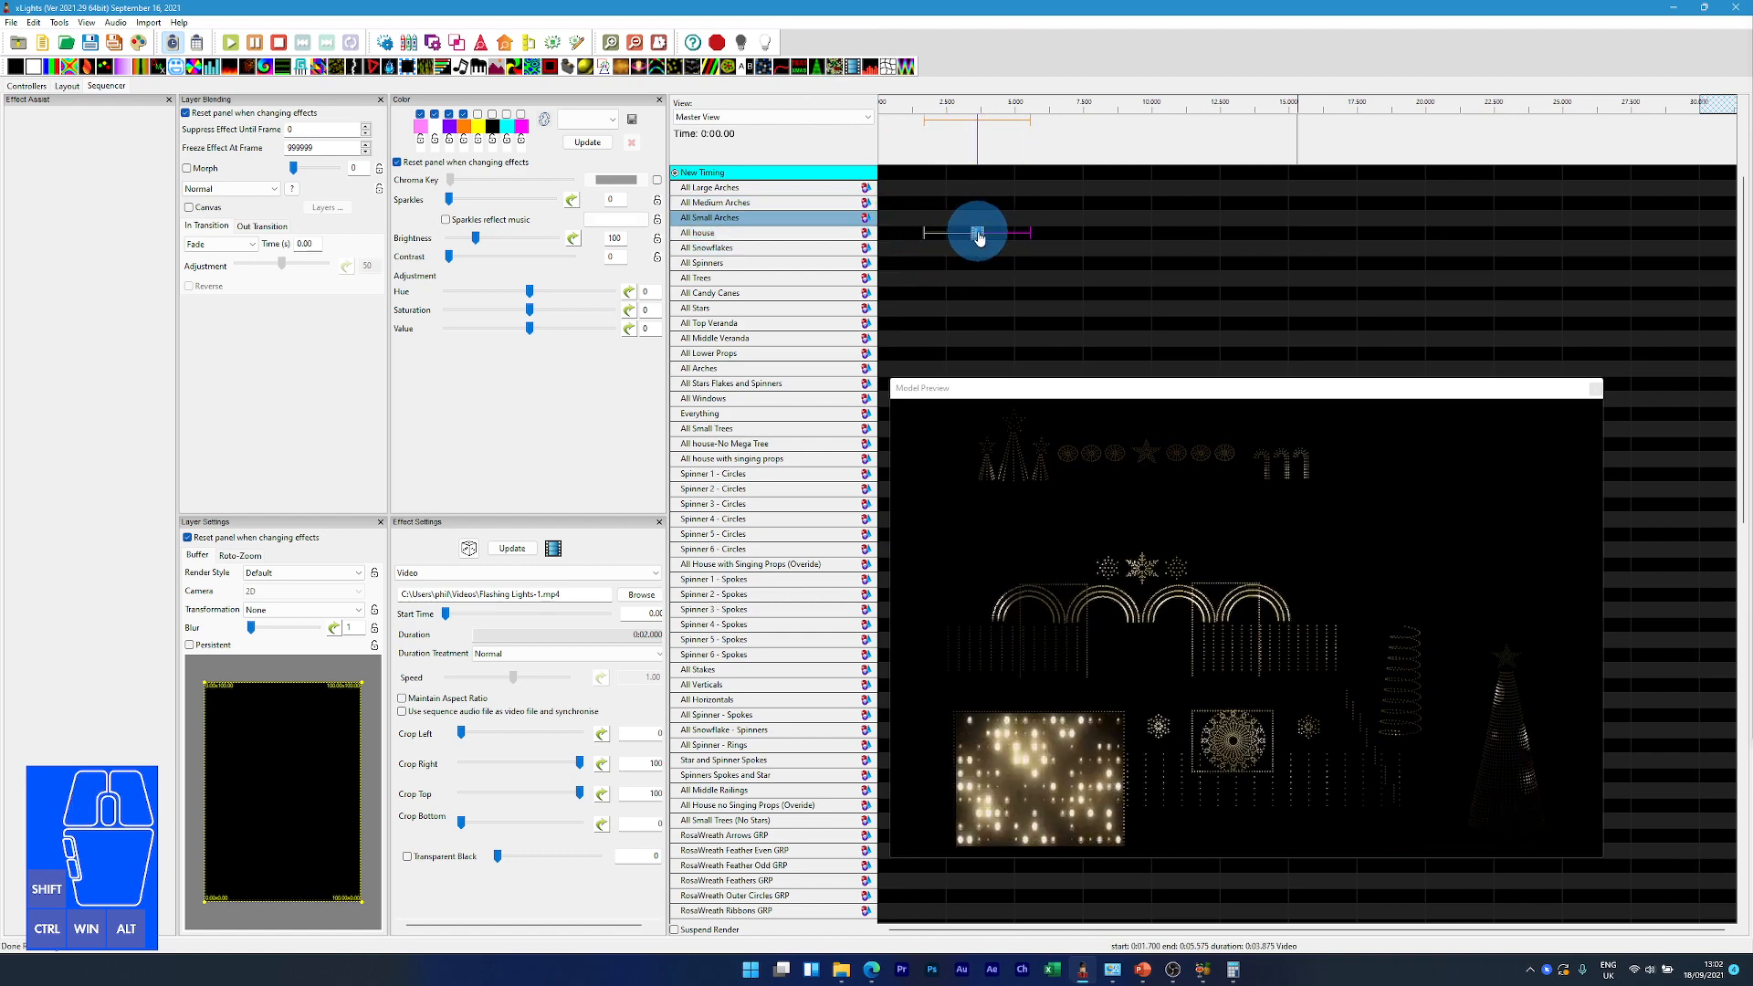
Step: Check the video file and preview of the All house effect, and open its duration treatment choices
click(524, 595)
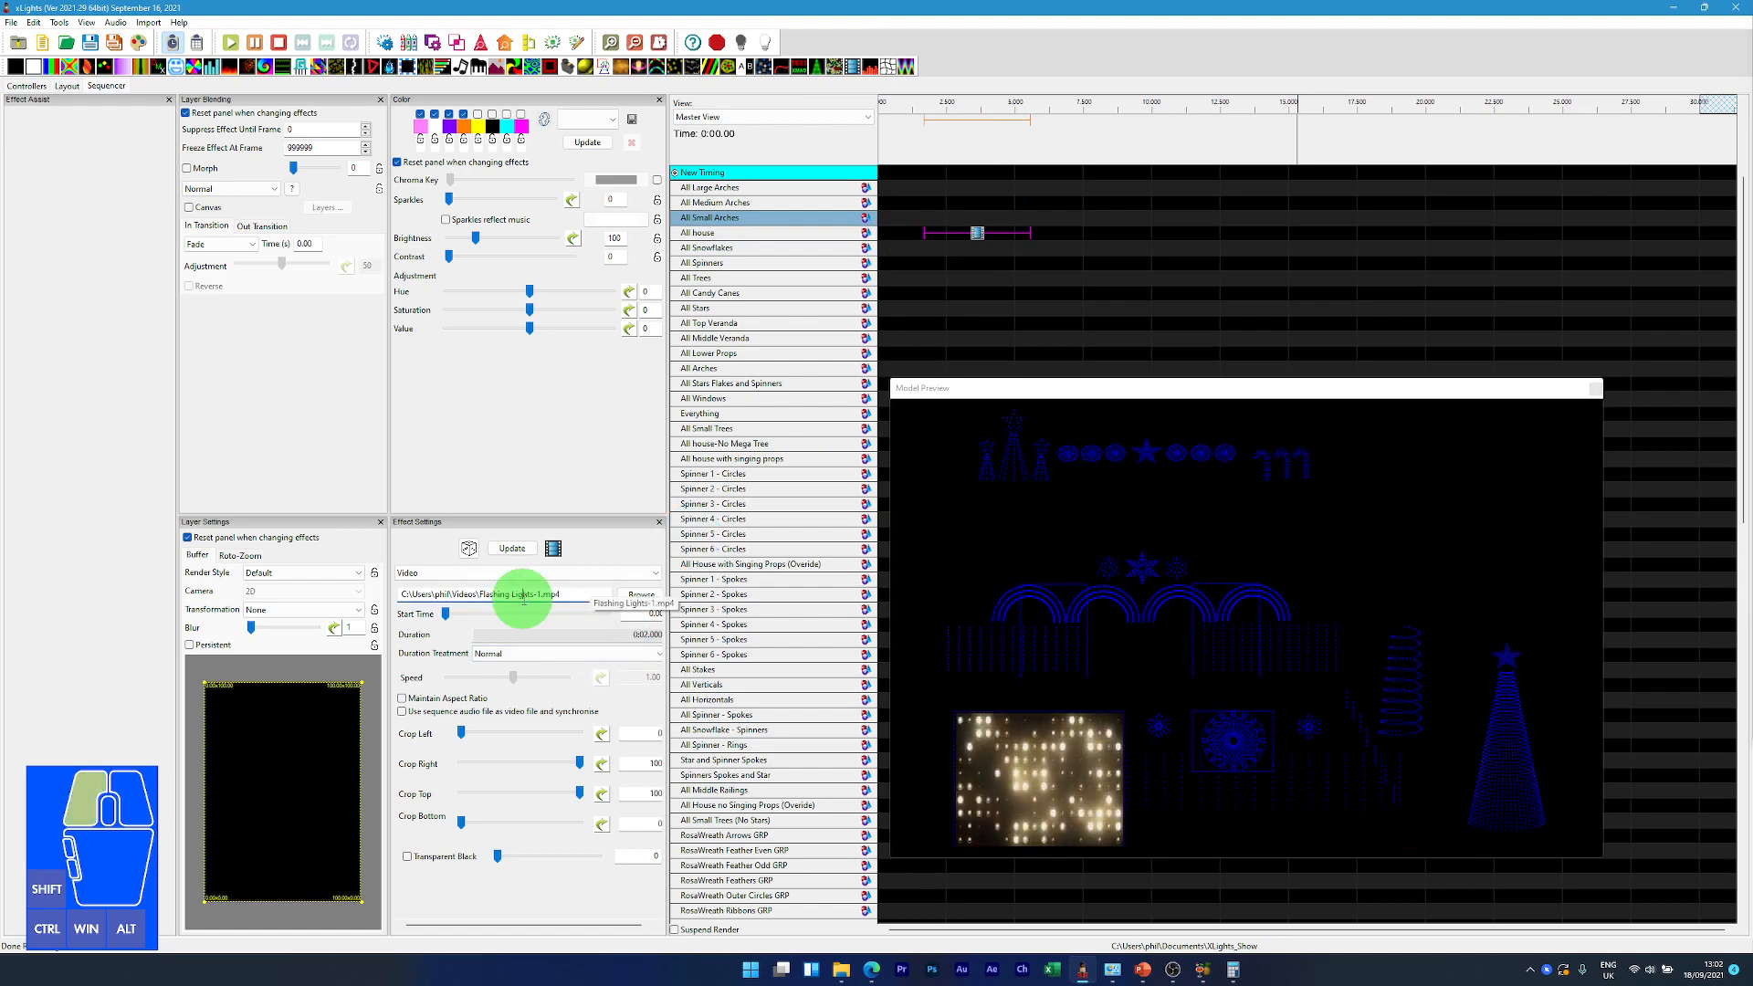
click(977, 238)
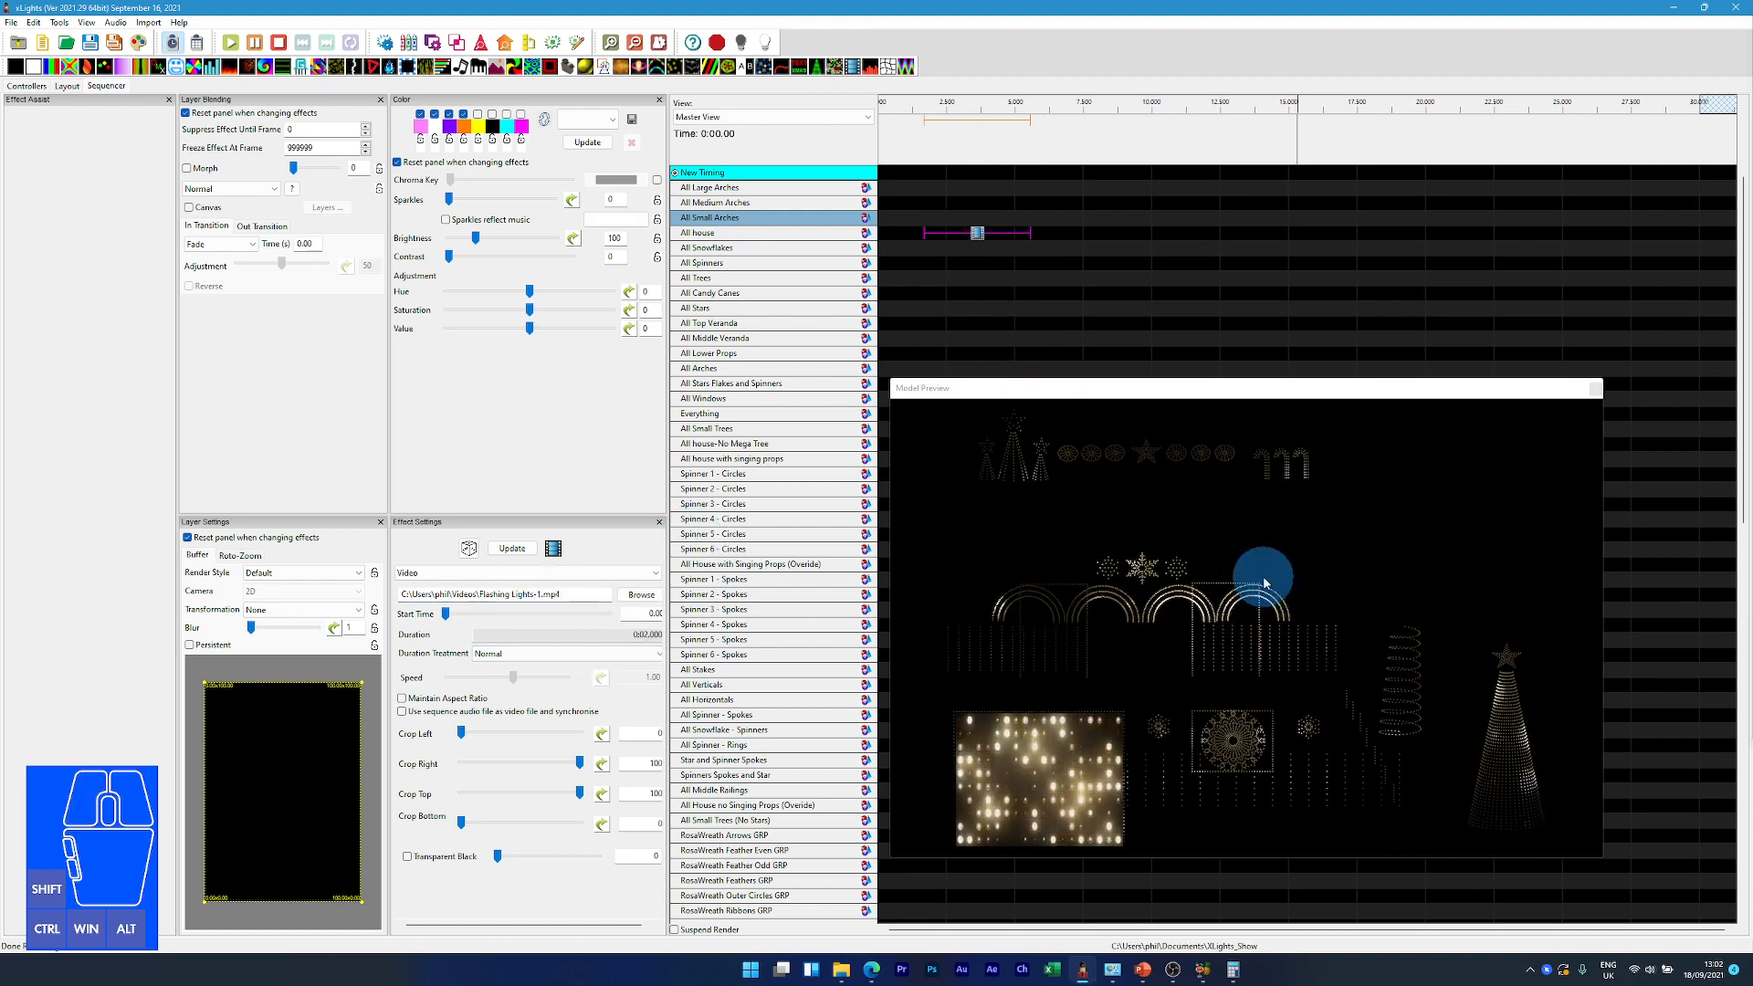
click(982, 241)
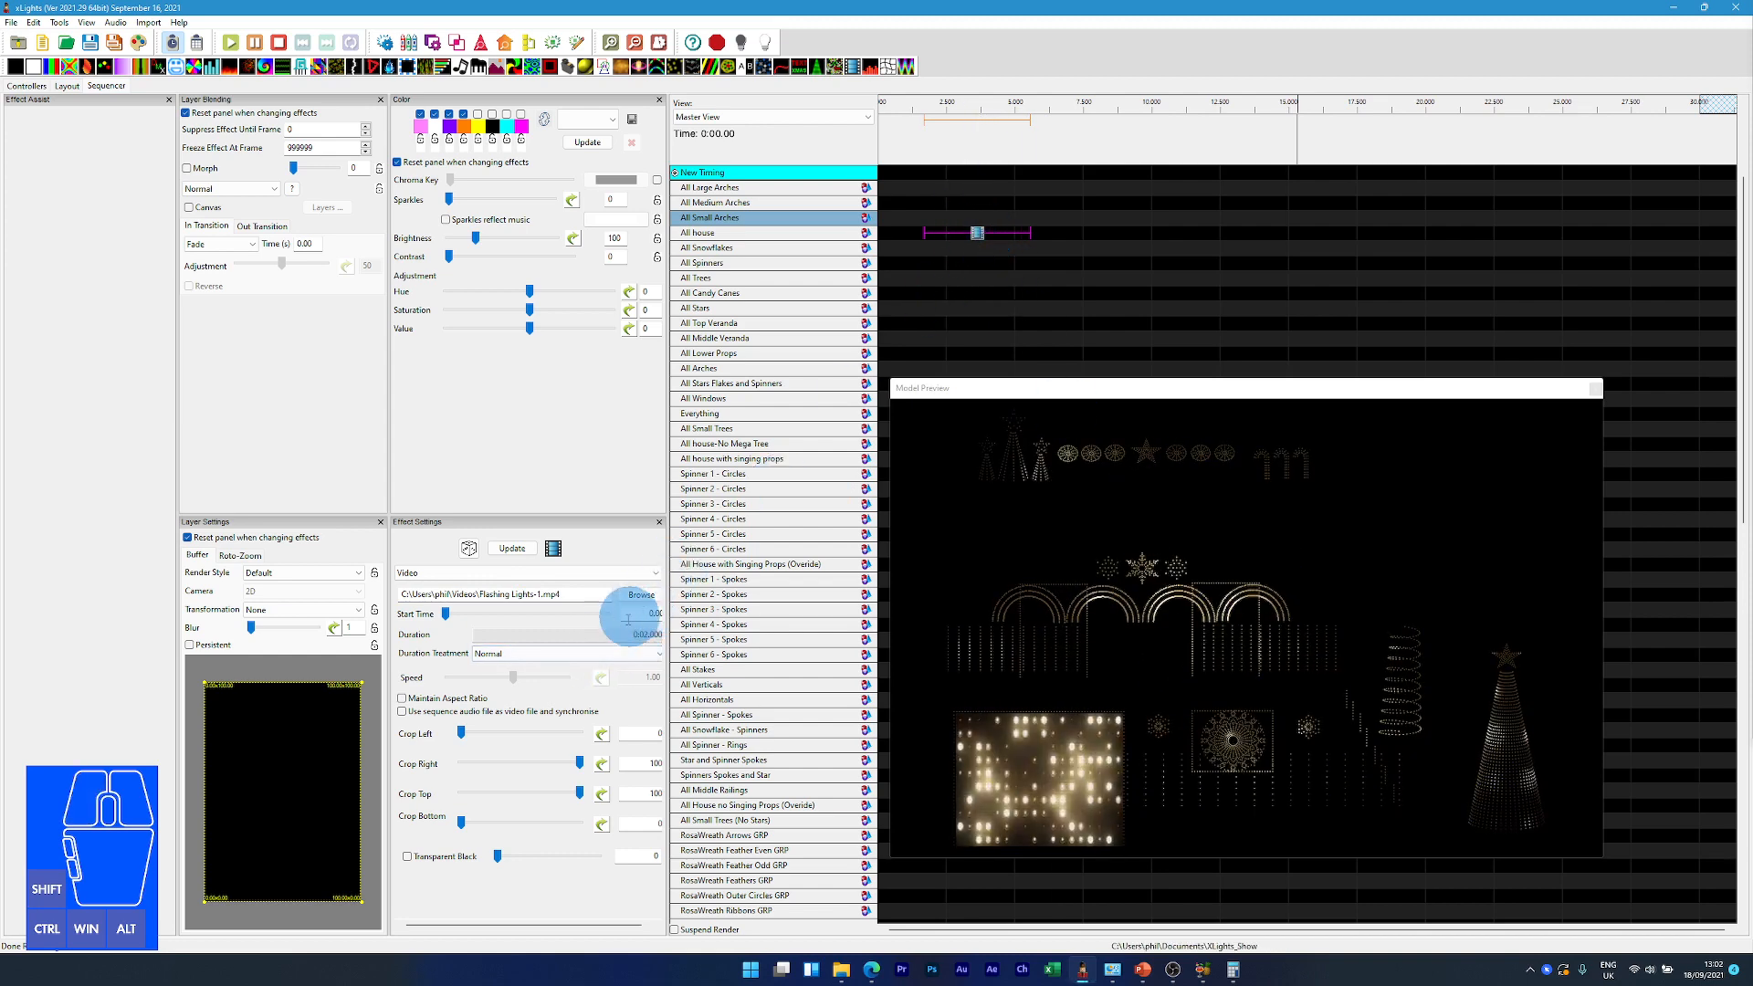
click(600, 651)
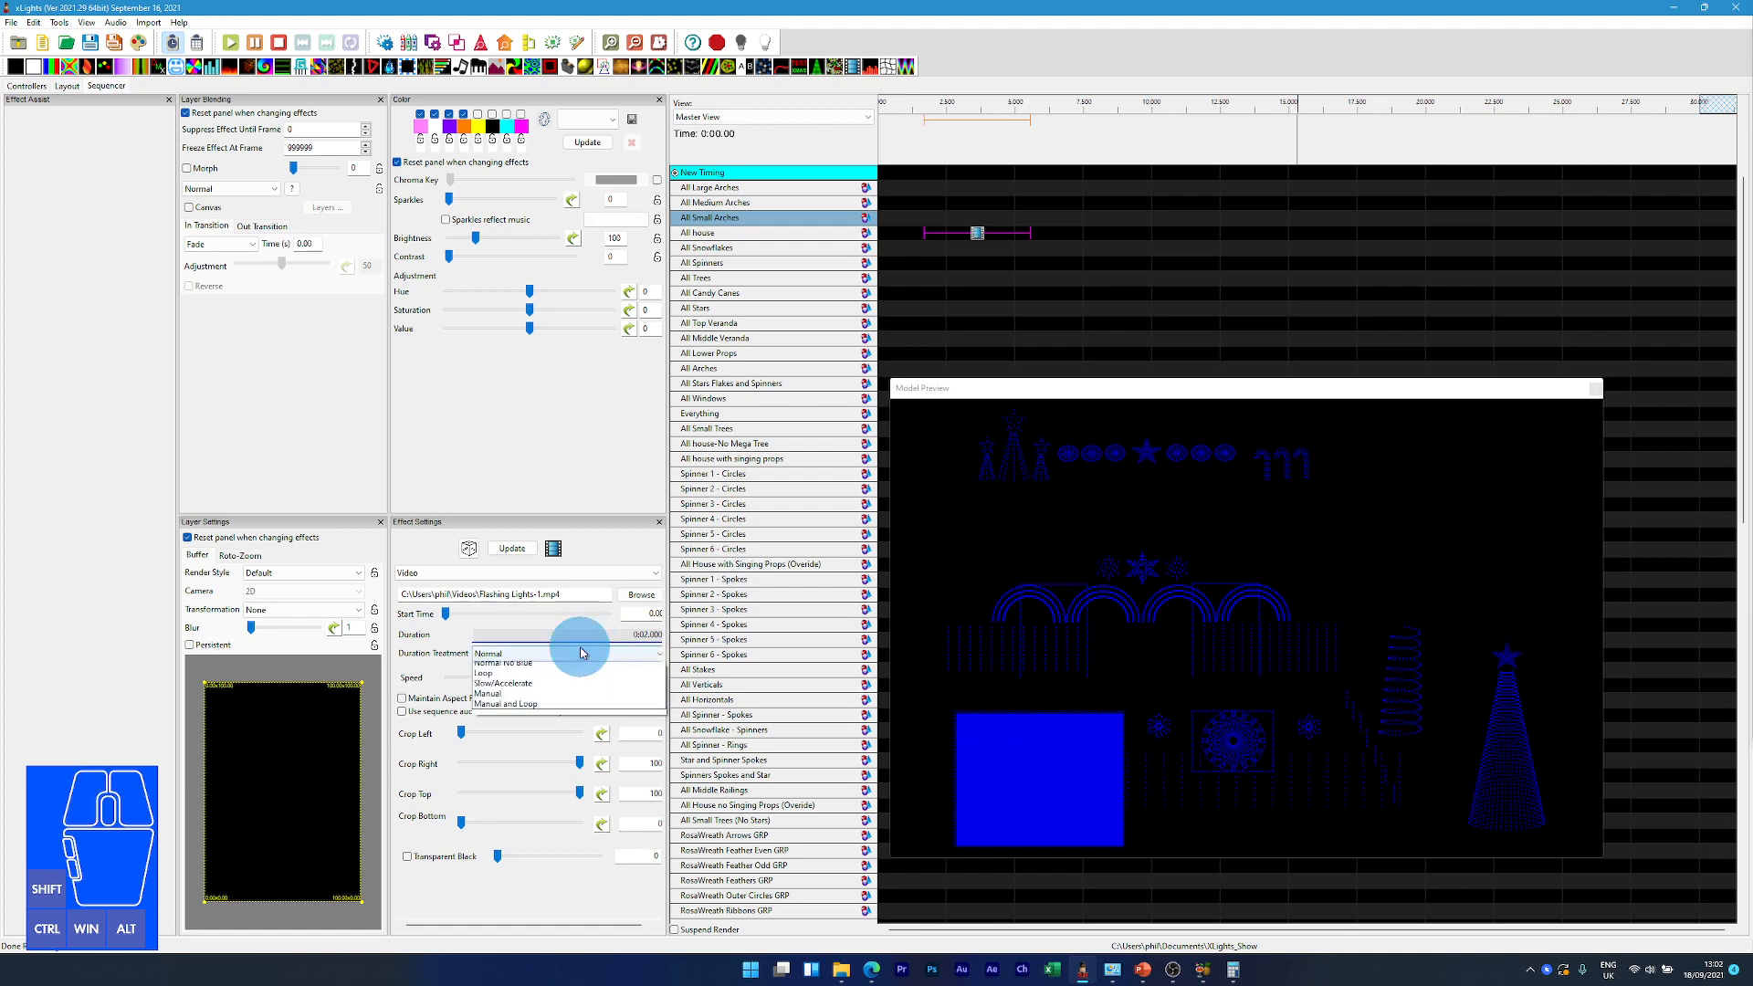